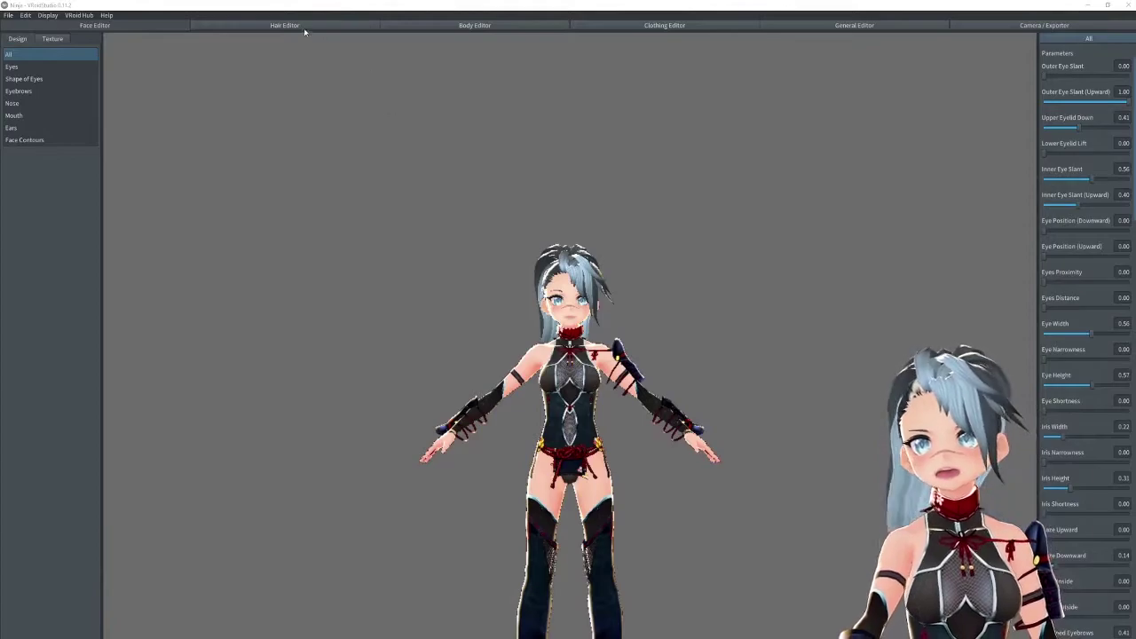
Step: Open the hair editor and examine the character's ponytail hairstyle close up from both sides
left_click(303, 26)
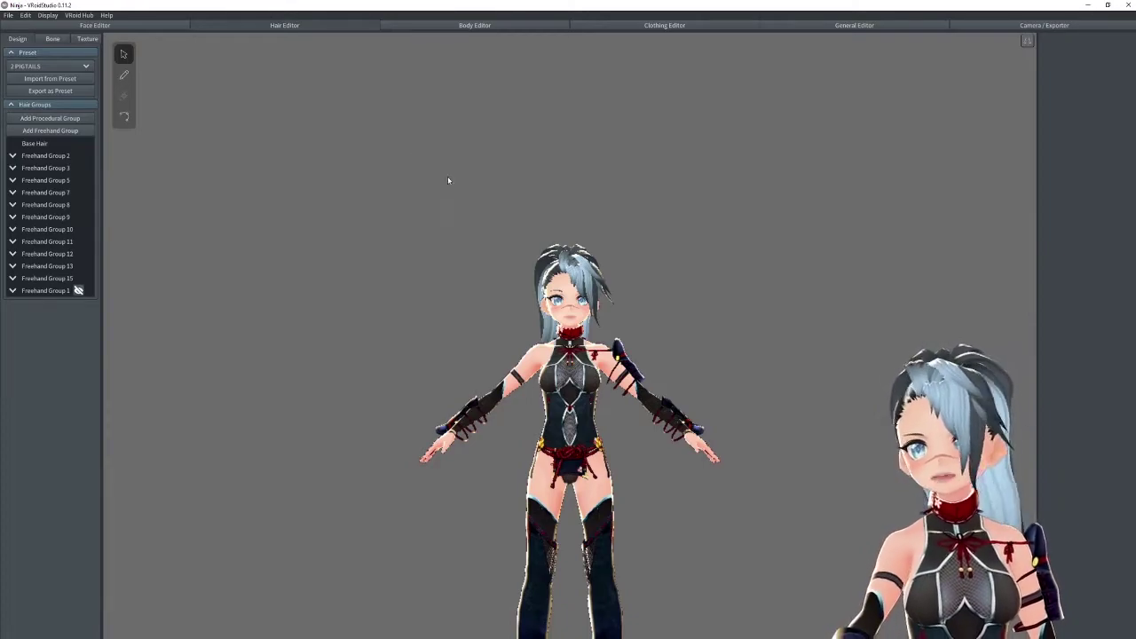
right_click_drag(517, 272, 561, 292)
scroll(561, 293, "up", 5)
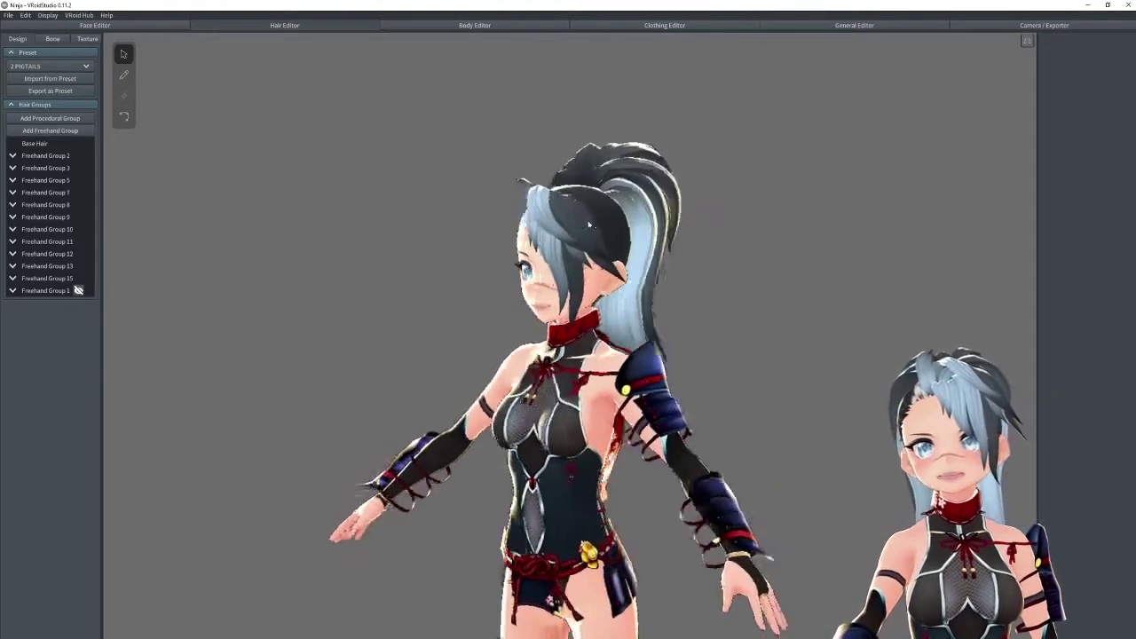
left_click_drag(533, 232, 441, 235)
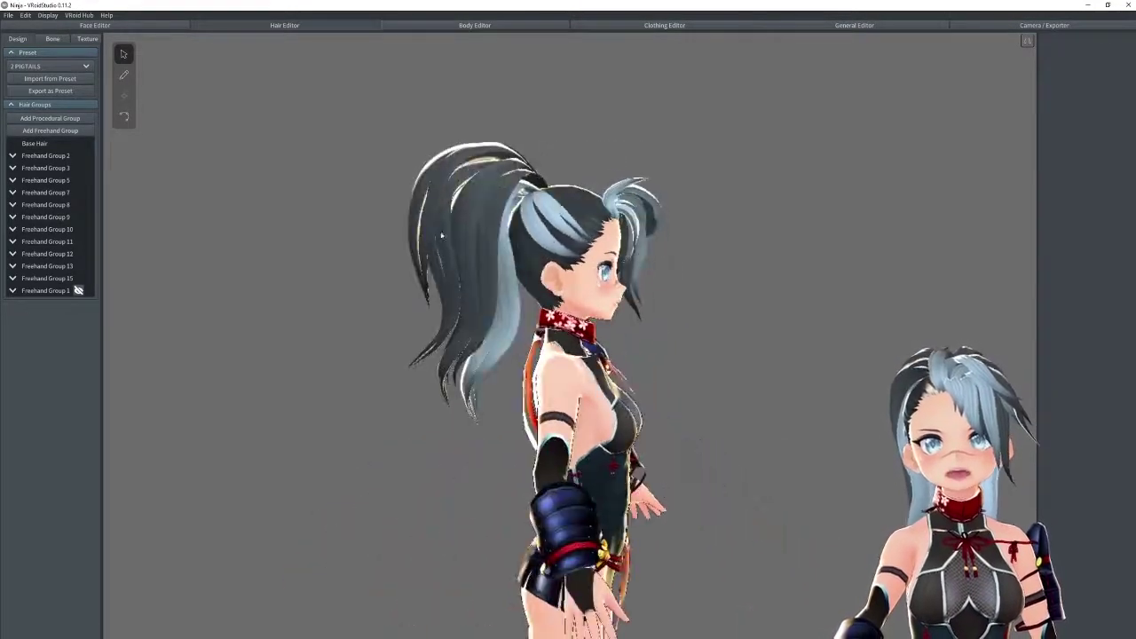
middle_click_drag(560, 293, 509, 343)
right_click_drag(509, 343, 475, 330)
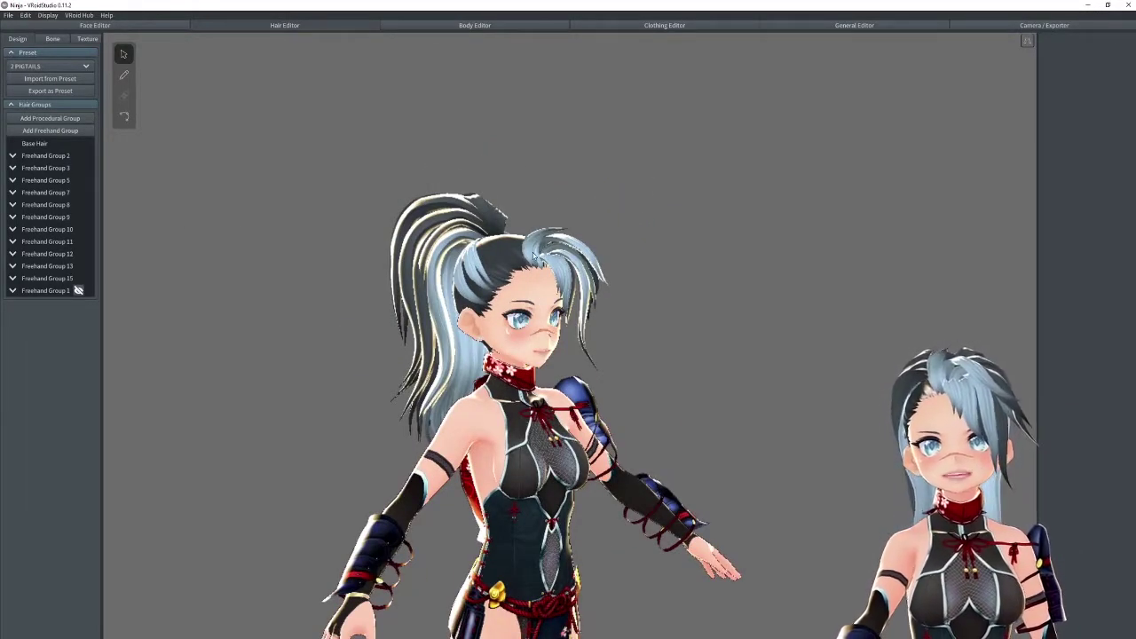
Step: Select a light blue fringe strand and a dark ponytail strand to examine their hair materials
left_click(533, 255)
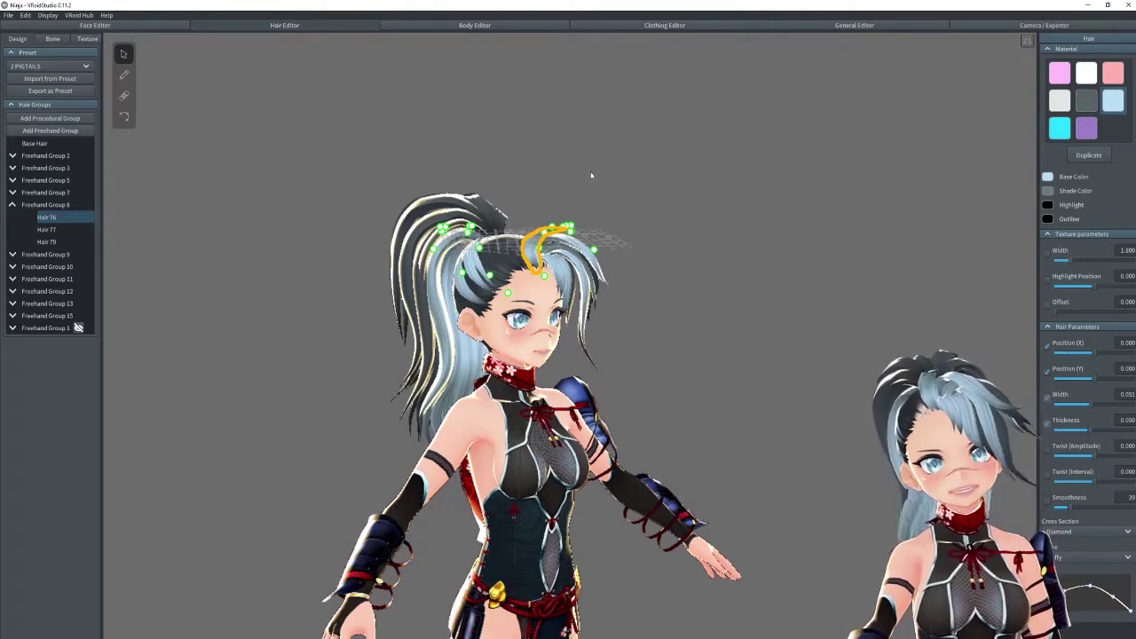
left_click(642, 188)
right_click_drag(393, 226, 543, 232)
left_click(717, 222)
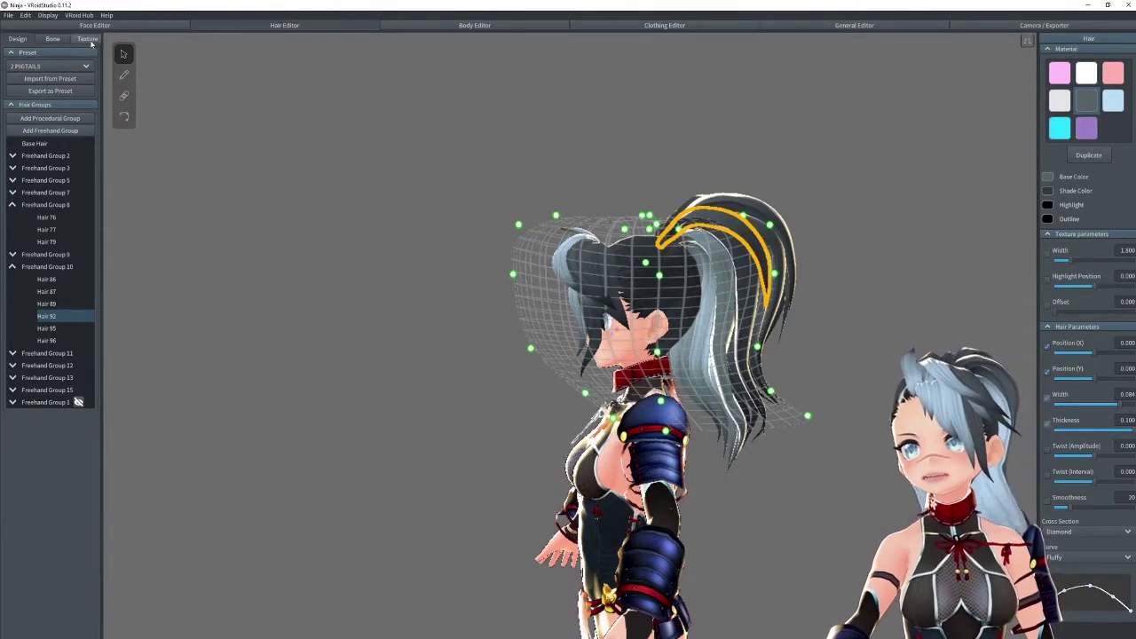
Step: In the hair textures, set the base color of the dark grey hair material to white
left_click(87, 39)
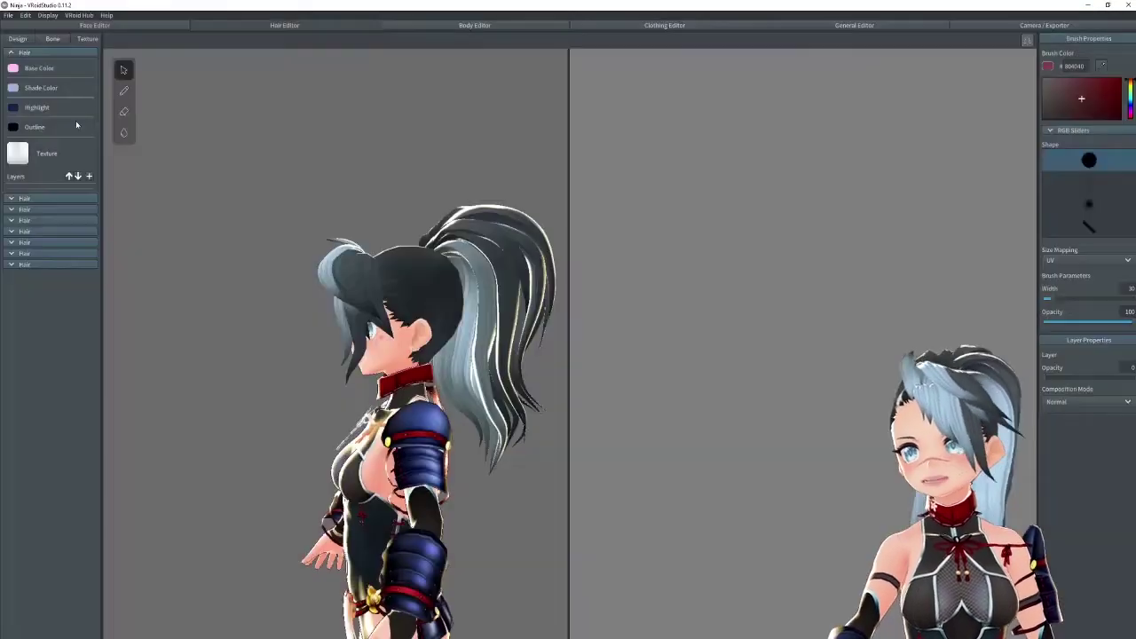
left_click(30, 53)
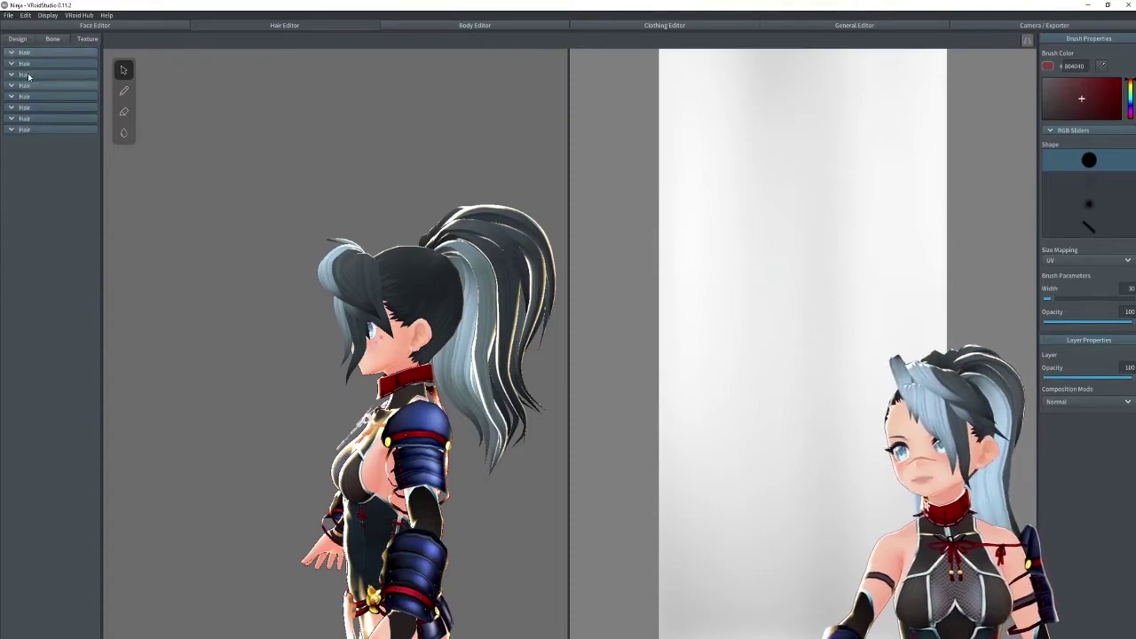
left_click(34, 74)
left_click(34, 67)
left_click(34, 66)
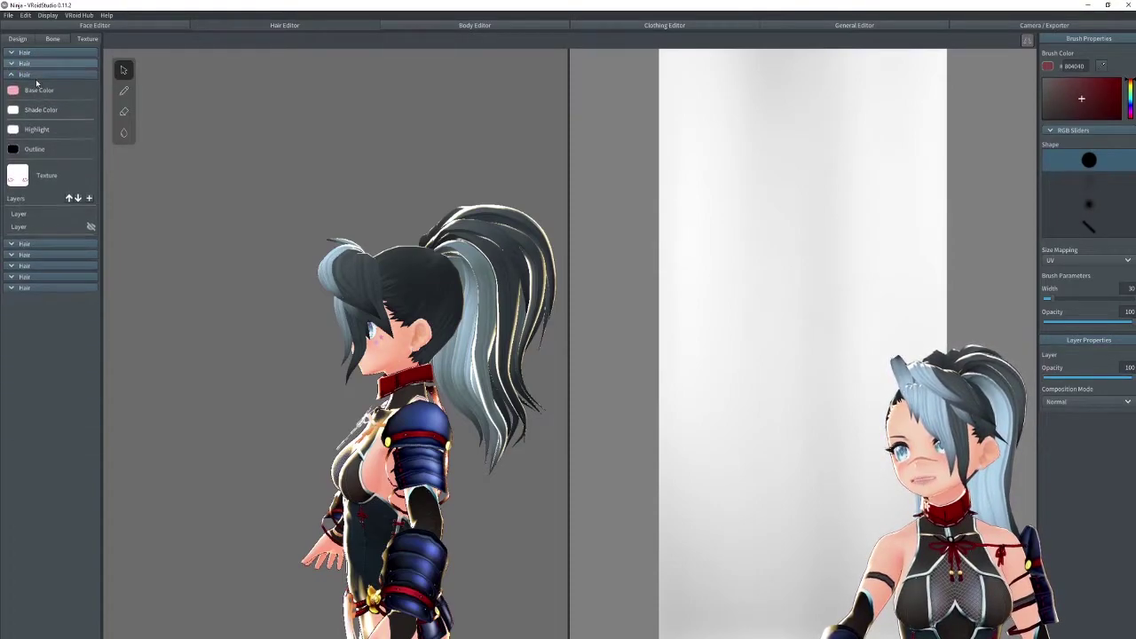
left_click(36, 77)
left_click(36, 96)
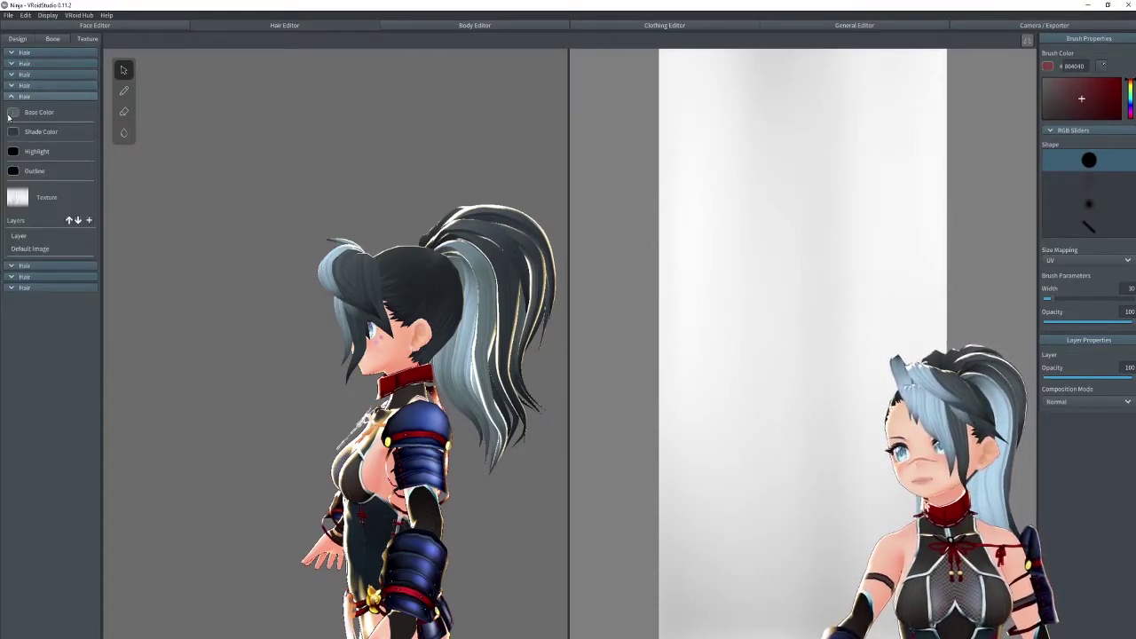
left_click(11, 115)
left_click_drag(78, 138, 28, 139)
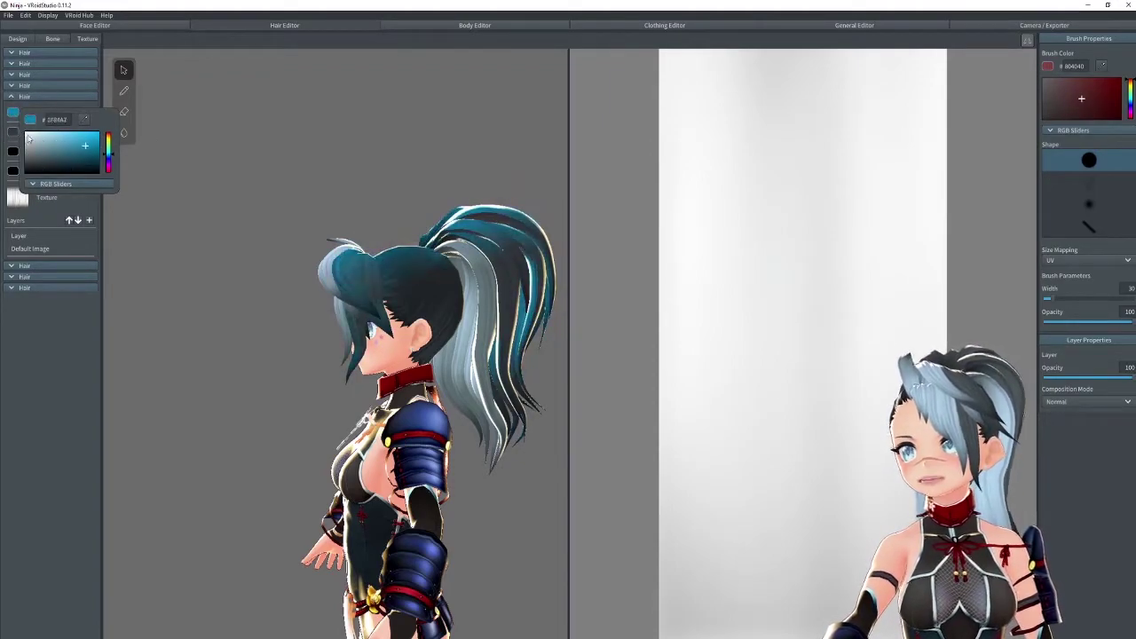
left_click(28, 139)
left_click(239, 166)
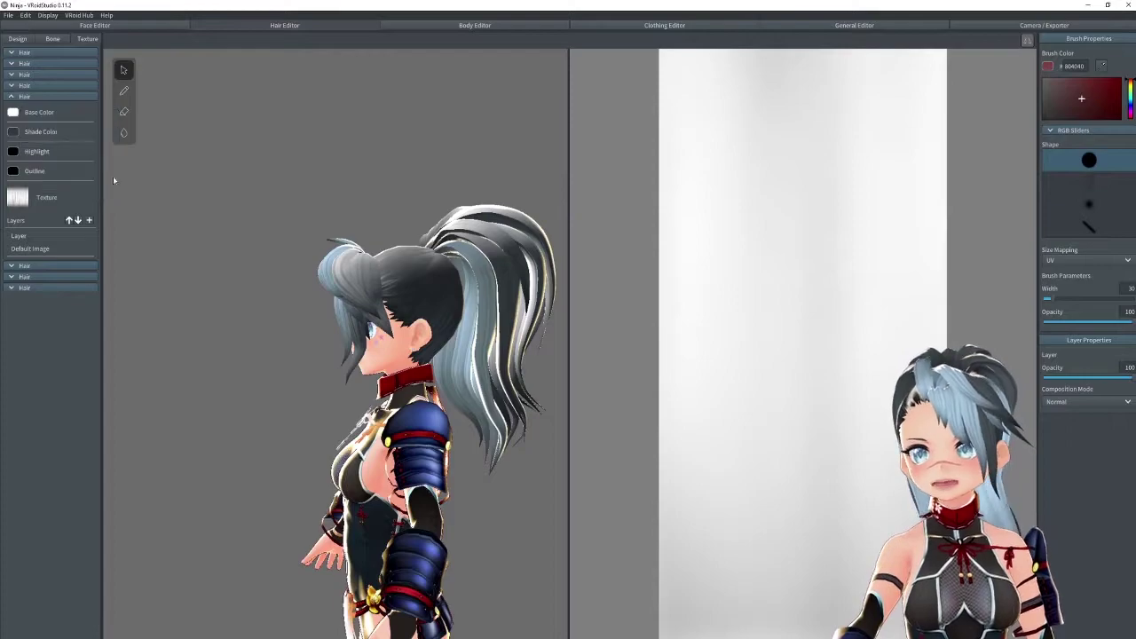
Step: Export the Default Image layer of this hair texture as a PNG into the vroid folder
left_click(20, 249)
double_click(46, 251)
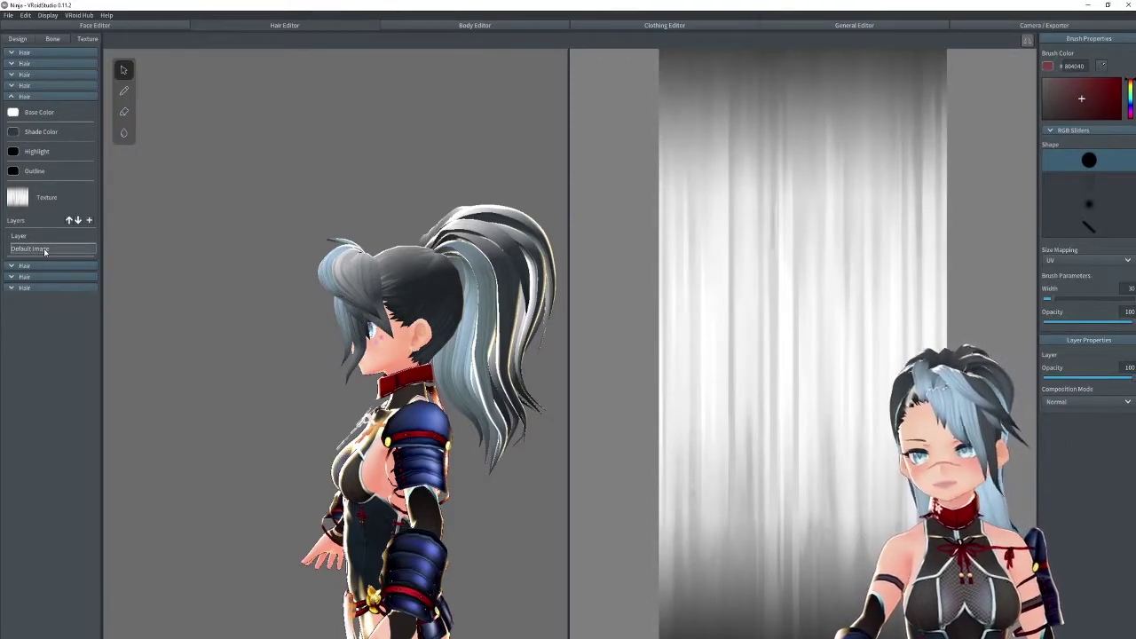
right_click(43, 250)
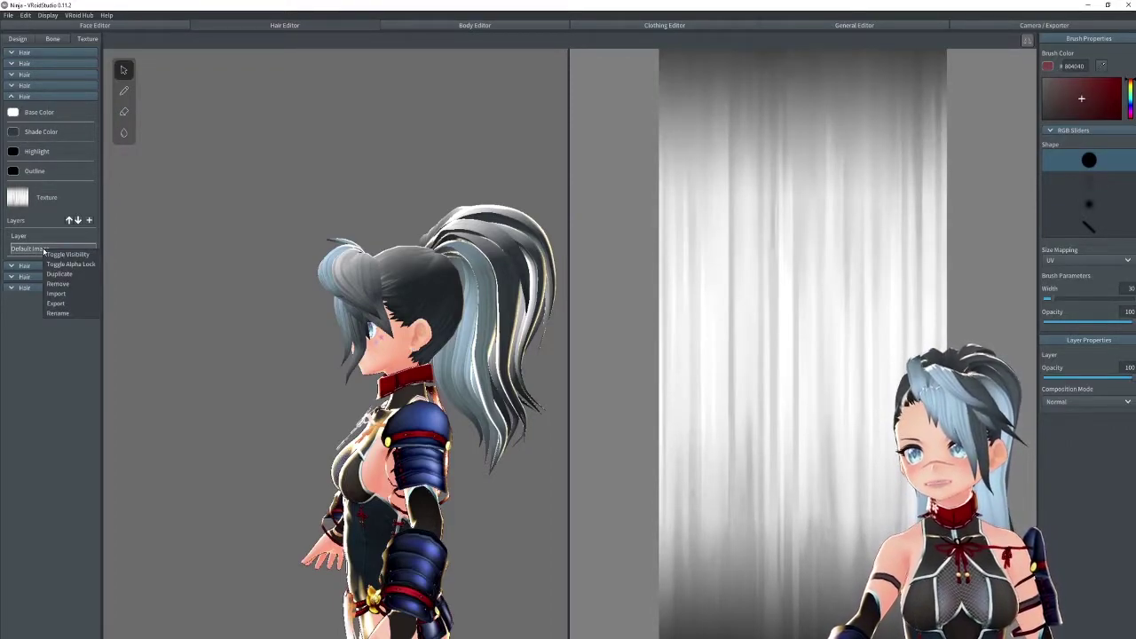
left_click(62, 303)
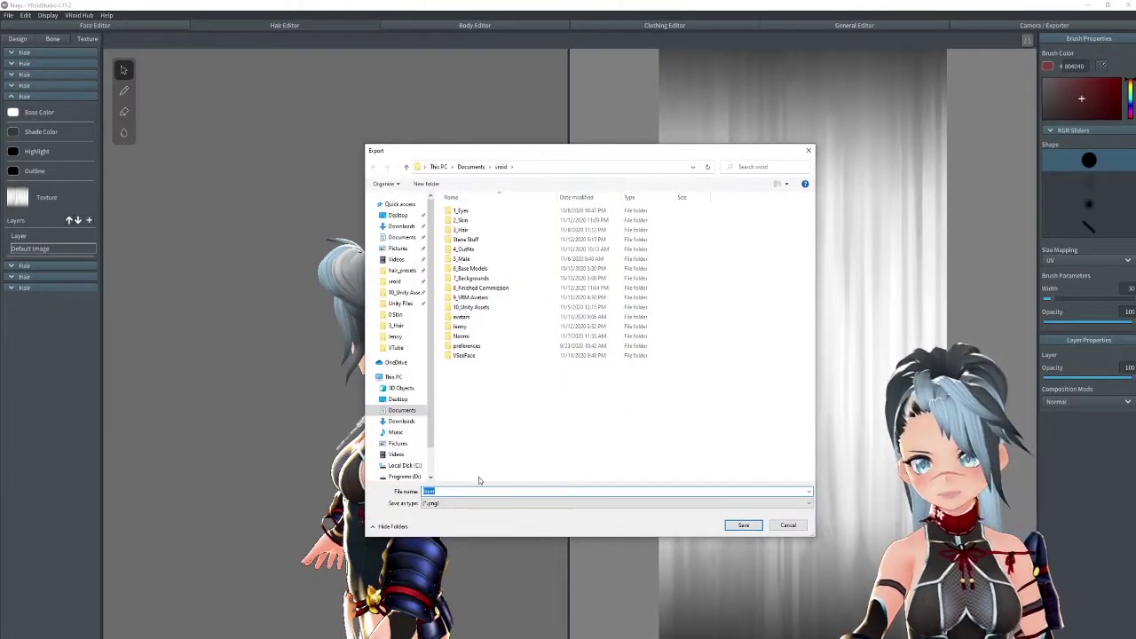
key("Return")
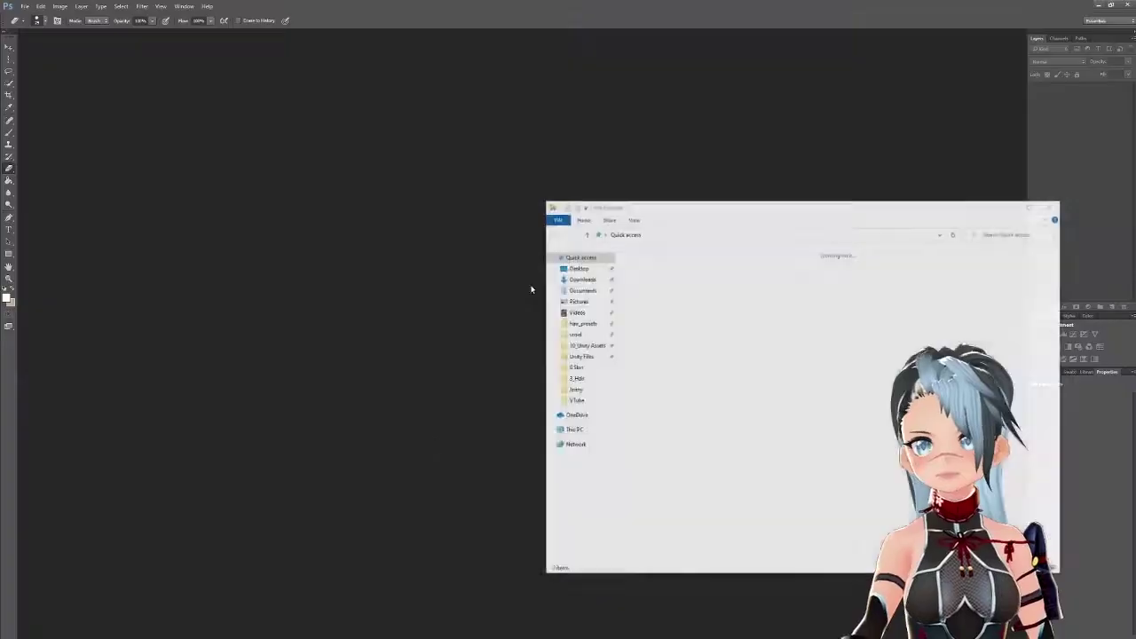
Step: Switch to Photoshop and open the exported layer.png from the vroid folder
key("Escape")
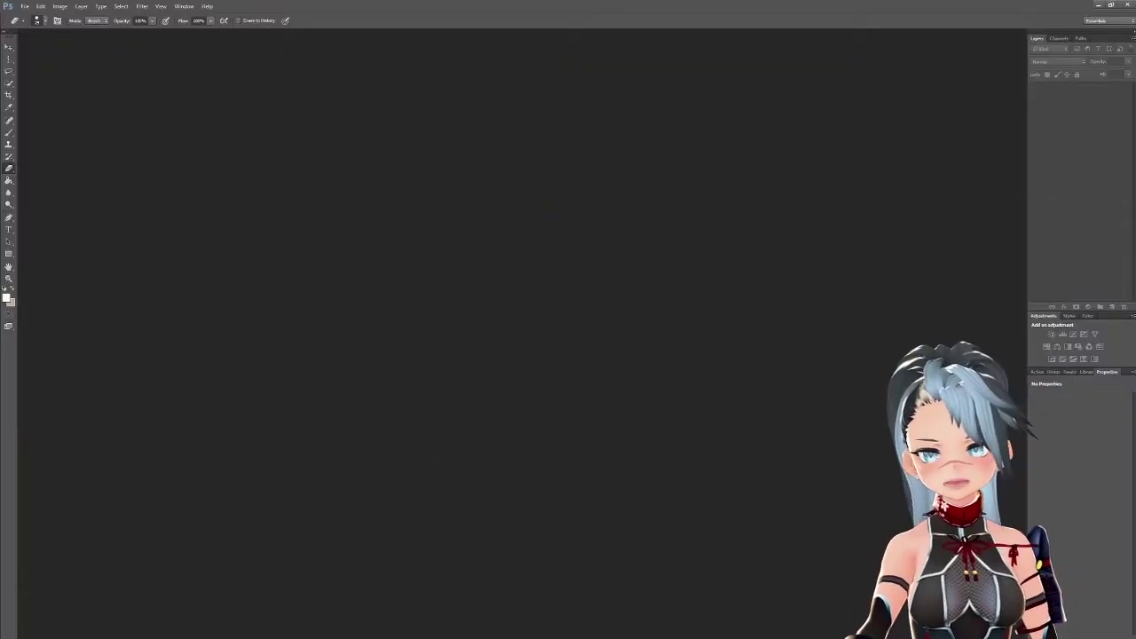
key("super+e")
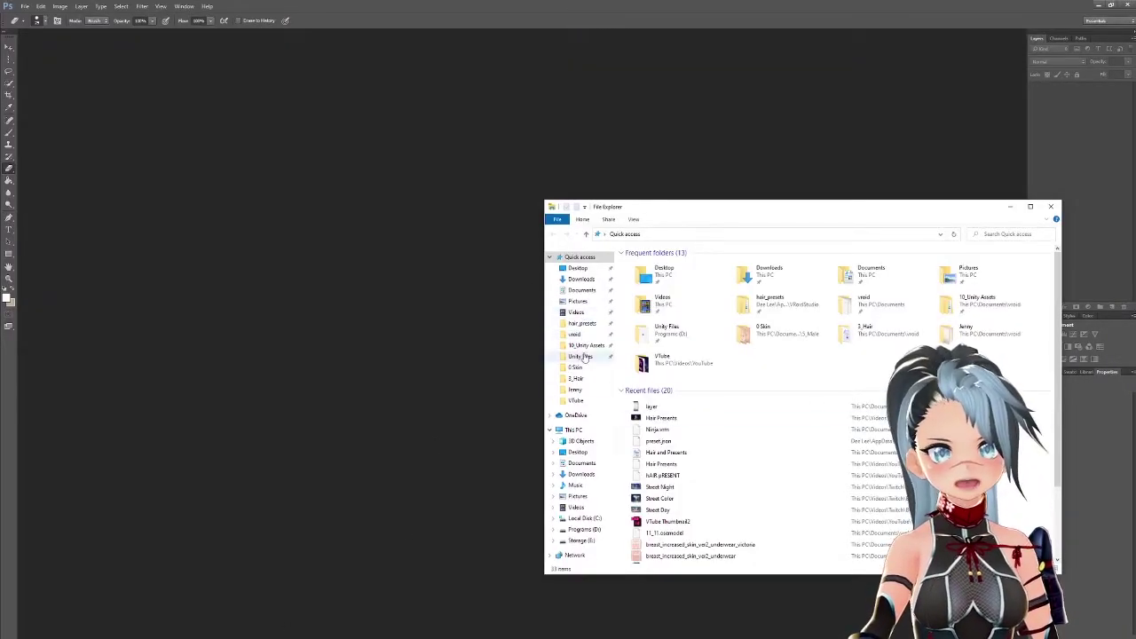
left_click(582, 335)
left_click_drag(659, 419, 448, 359)
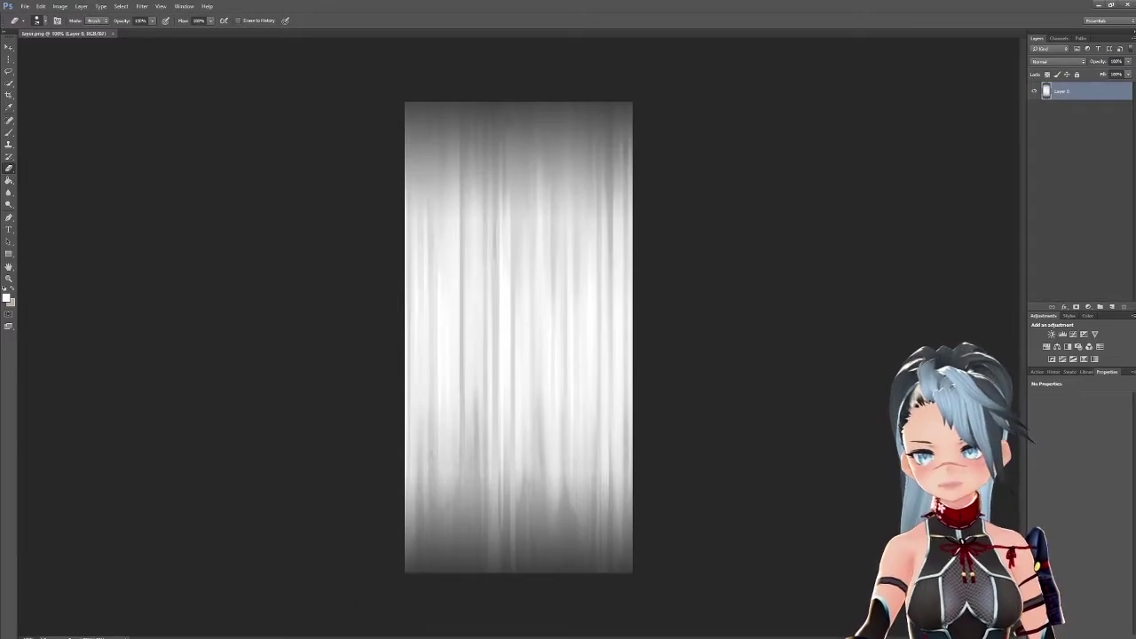
Step: Return to VRoid Studio, view the whitened hair from the side and activate the brush for texture painting
key("alt+Tab")
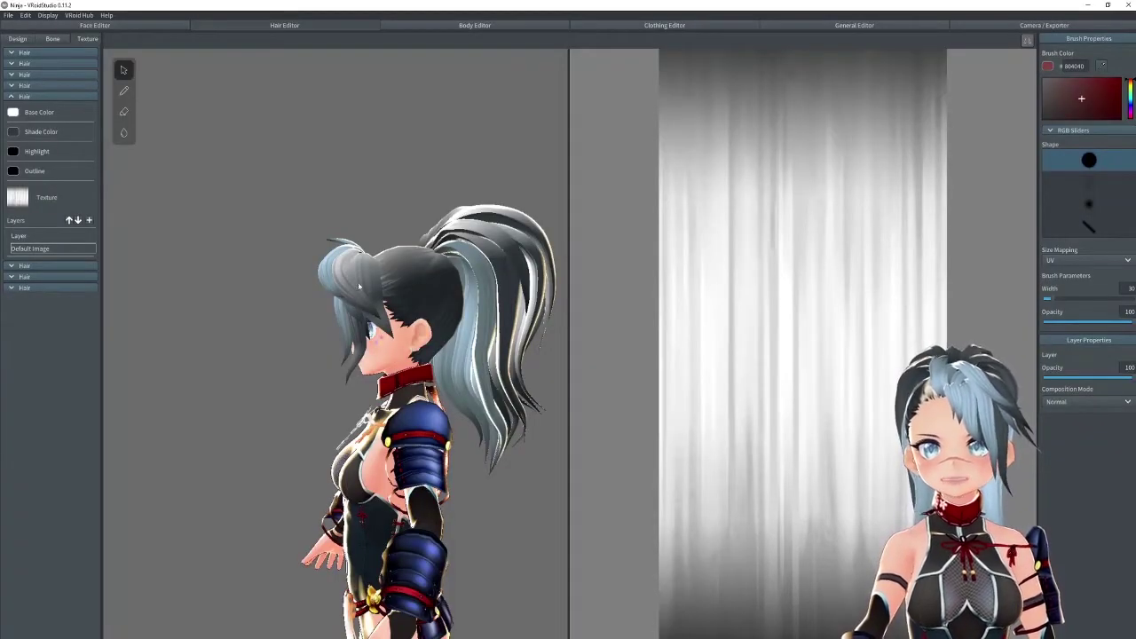
right_click_drag(459, 286, 364, 289)
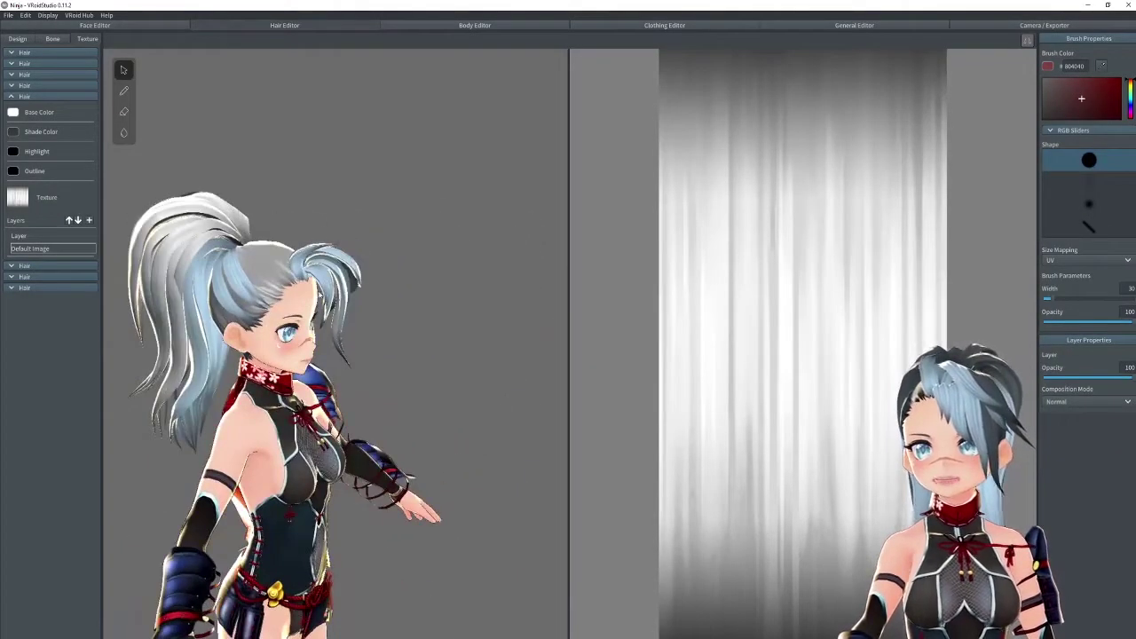
middle_click_drag(320, 295, 393, 283)
left_click(126, 90)
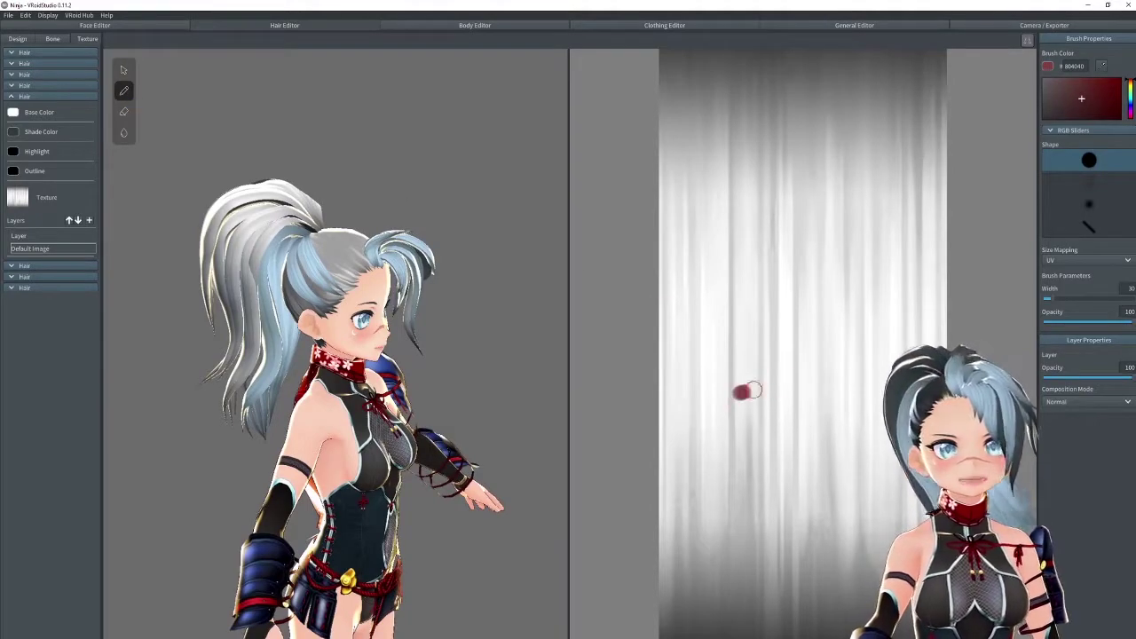
Step: Try scribbling dark red strokes over the lower half of the Default Image hair texture, and undo them
mouse_move(748, 391)
left_mouse_down()
mouse_move(679, 435)
mouse_move(852, 507)
mouse_move(675, 604)
mouse_move(723, 555)
mouse_move(798, 425)
mouse_move(799, 493)
mouse_move(763, 606)
left_mouse_up()
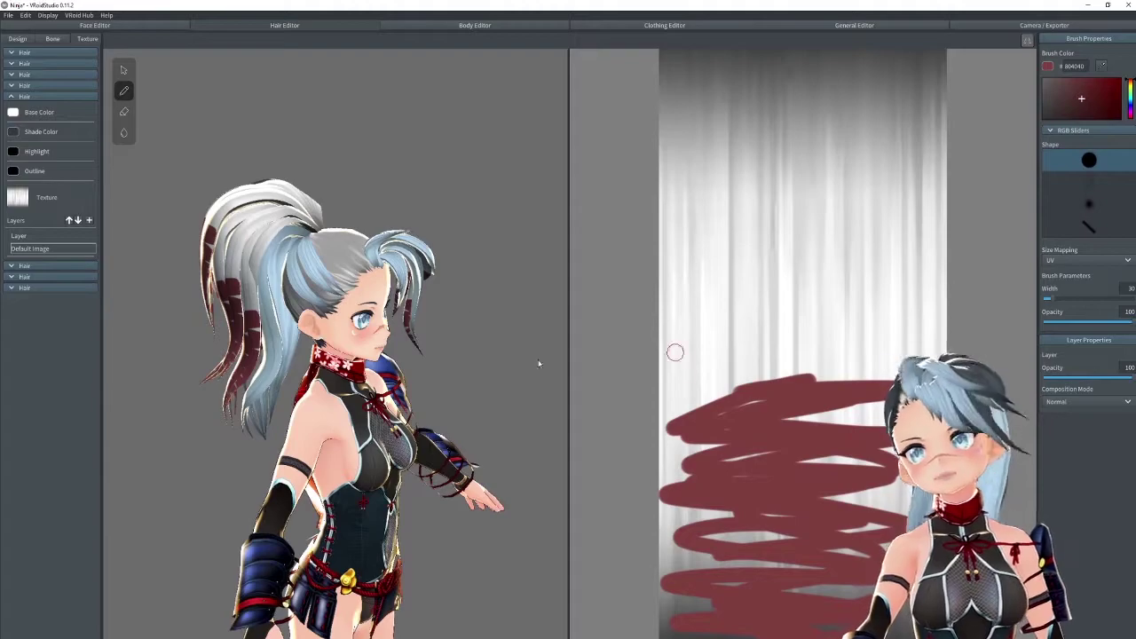
mouse_move(812, 380)
left_mouse_down()
mouse_move(923, 347)
mouse_move(749, 383)
left_mouse_up()
right_click_drag(333, 271, 537, 263)
key("ctrl+z")
key("ctrl+z")
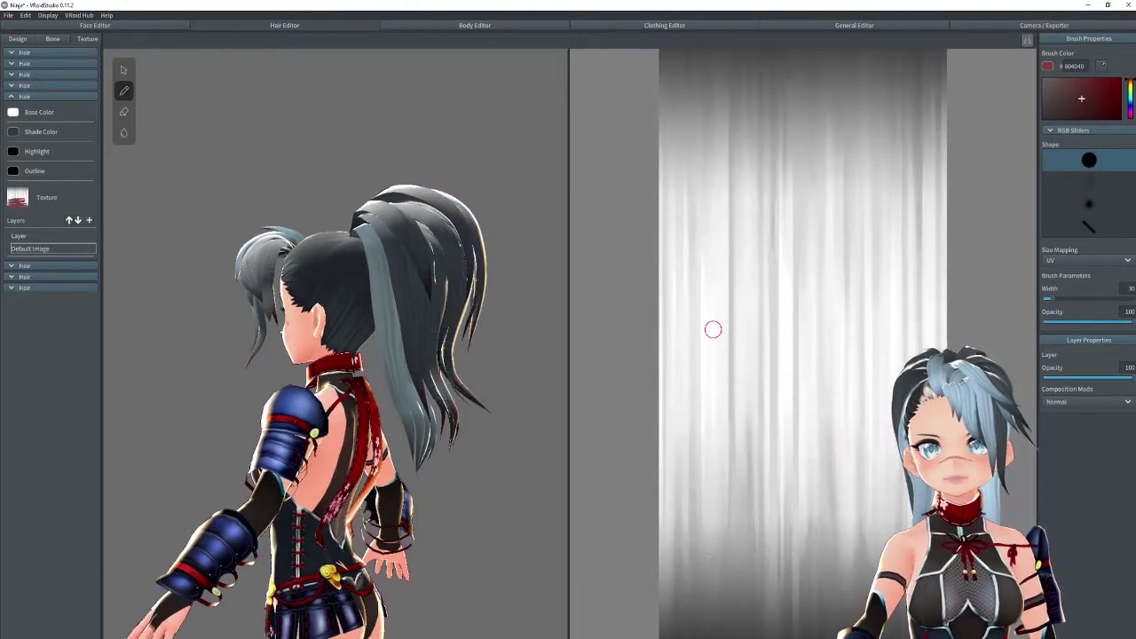
Step: Paint dark red strokes across the lower end of the hair texture and check the ponytail tips from behind
mouse_move(688, 490)
left_mouse_down()
mouse_move(779, 536)
mouse_move(683, 573)
mouse_move(710, 616)
left_mouse_up()
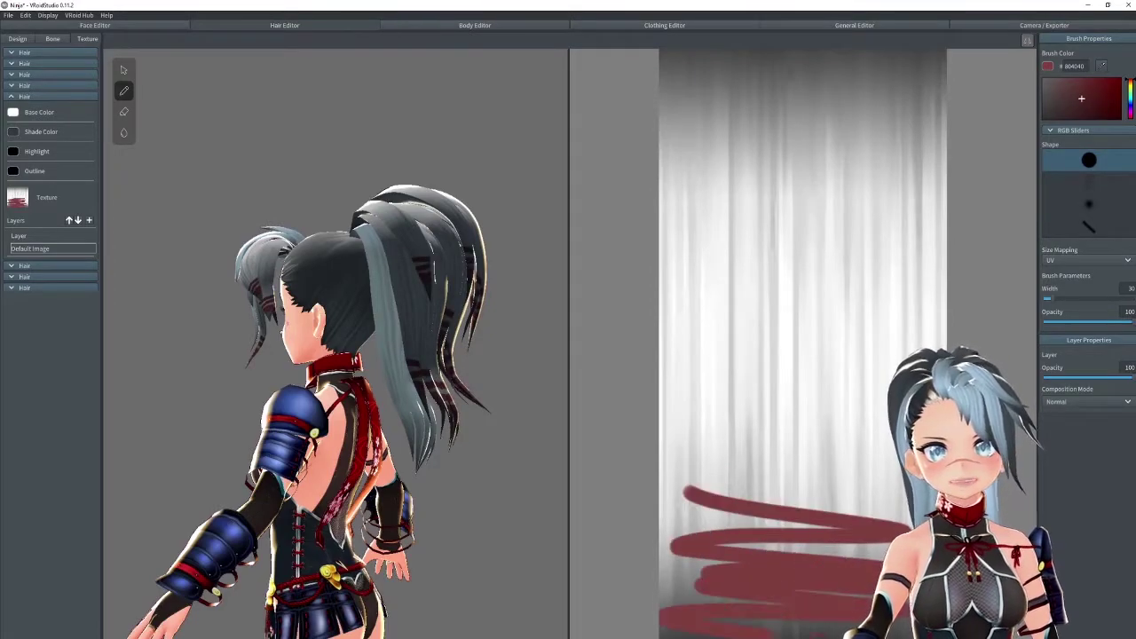
right_click_drag(497, 305, 433, 305)
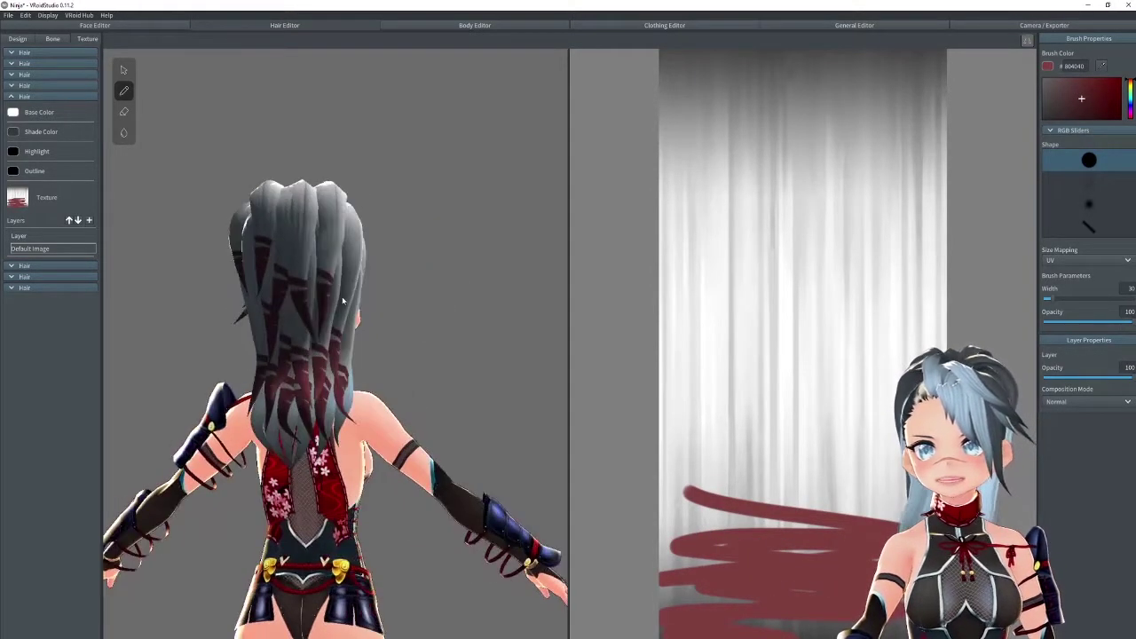
right_click_drag(343, 302, 429, 295)
right_click_drag(449, 388, 348, 255)
right_click_drag(344, 327, 426, 327)
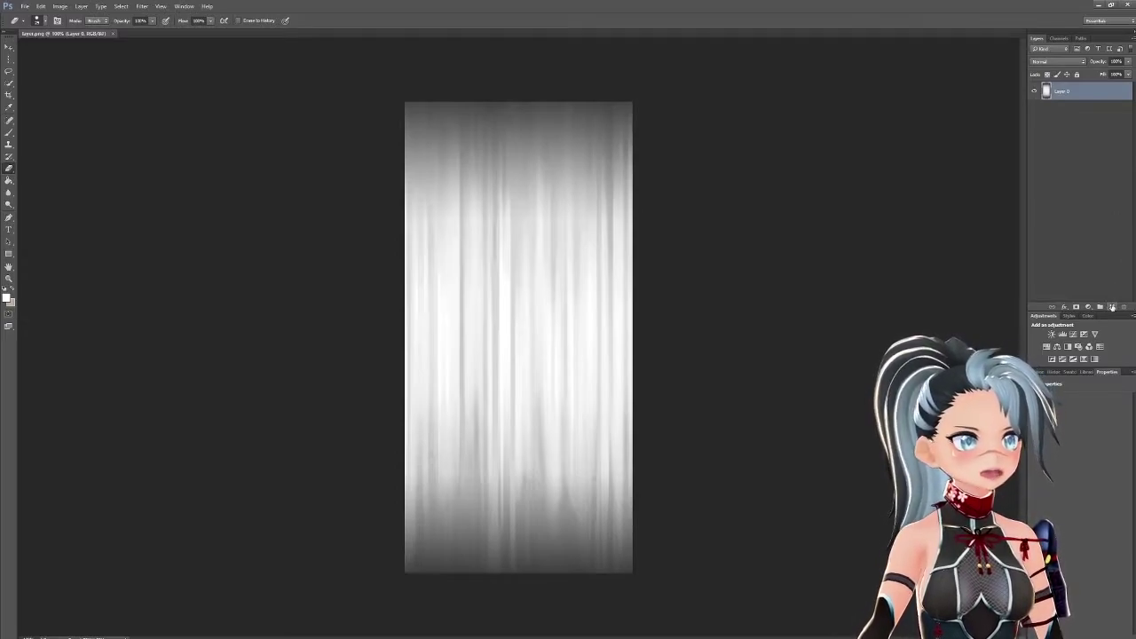
Step: In Photoshop, add a new layer above the hair texture and set the foreground color to blue #004eff
left_click(1111, 307)
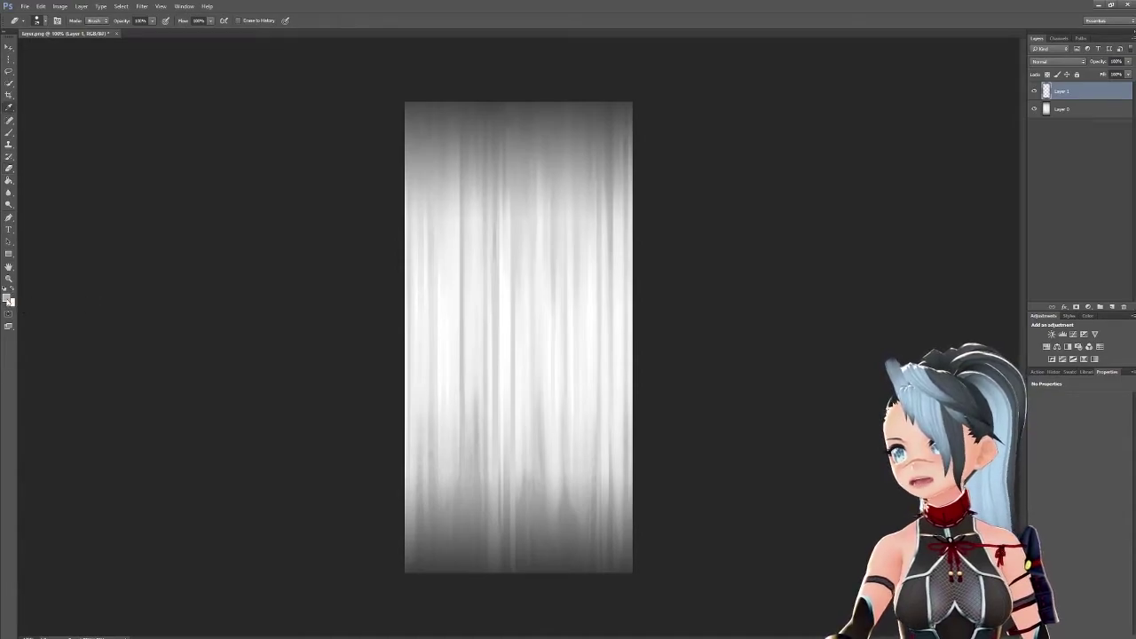
left_click(8, 299)
left_click_drag(769, 263, 765, 201)
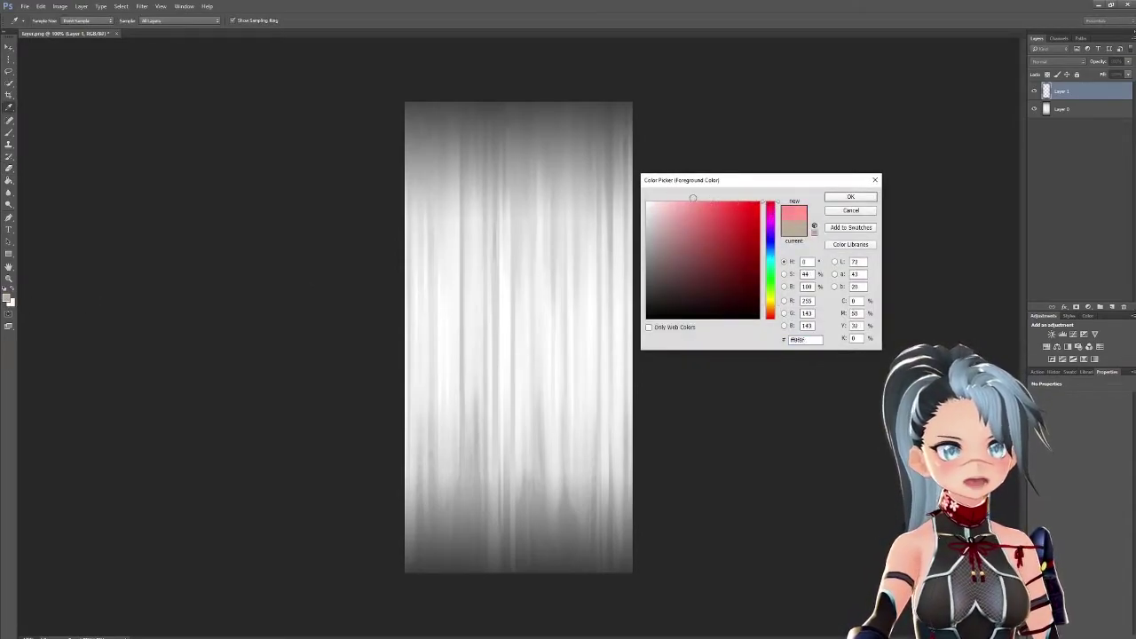
left_click(772, 251)
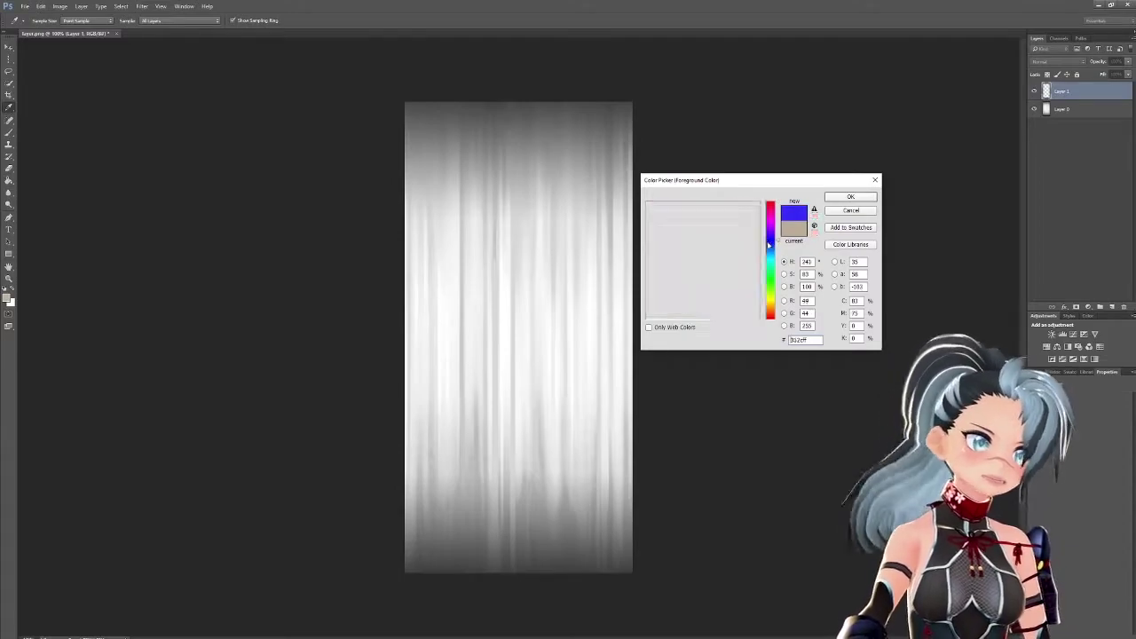
left_click(769, 247)
left_click_drag(752, 208, 774, 179)
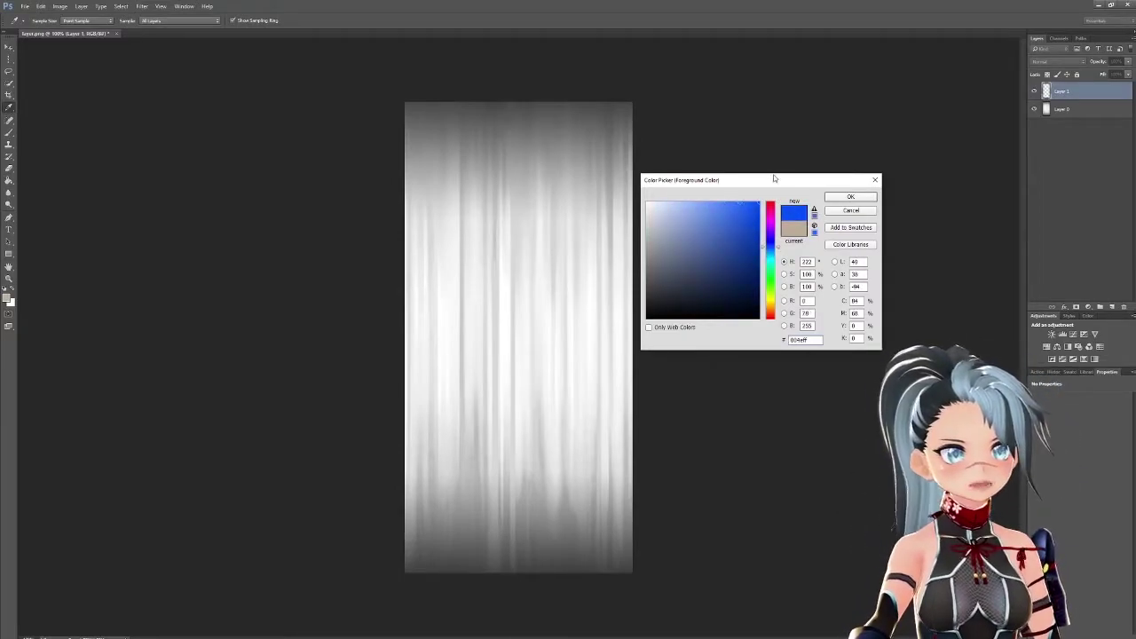
left_click(849, 197)
Step: Paint the lower half of the new layer blue with a large soft brush, fading out toward the middle
key("e")
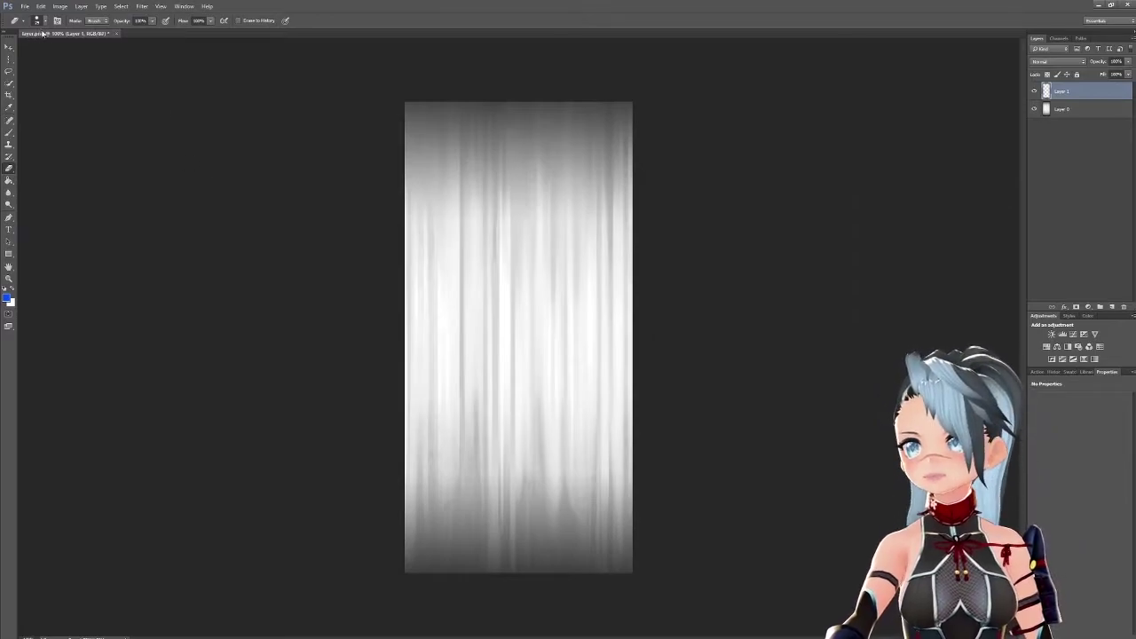
left_click(9, 132)
right_click_drag(441, 226, 468, 238, "alt")
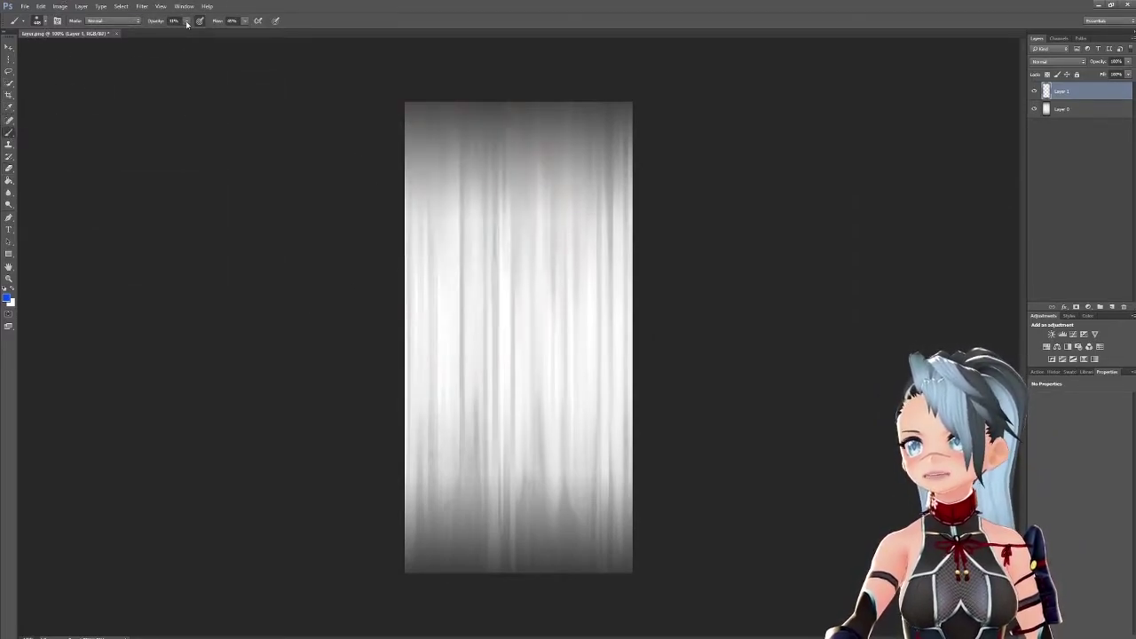
left_click(243, 22)
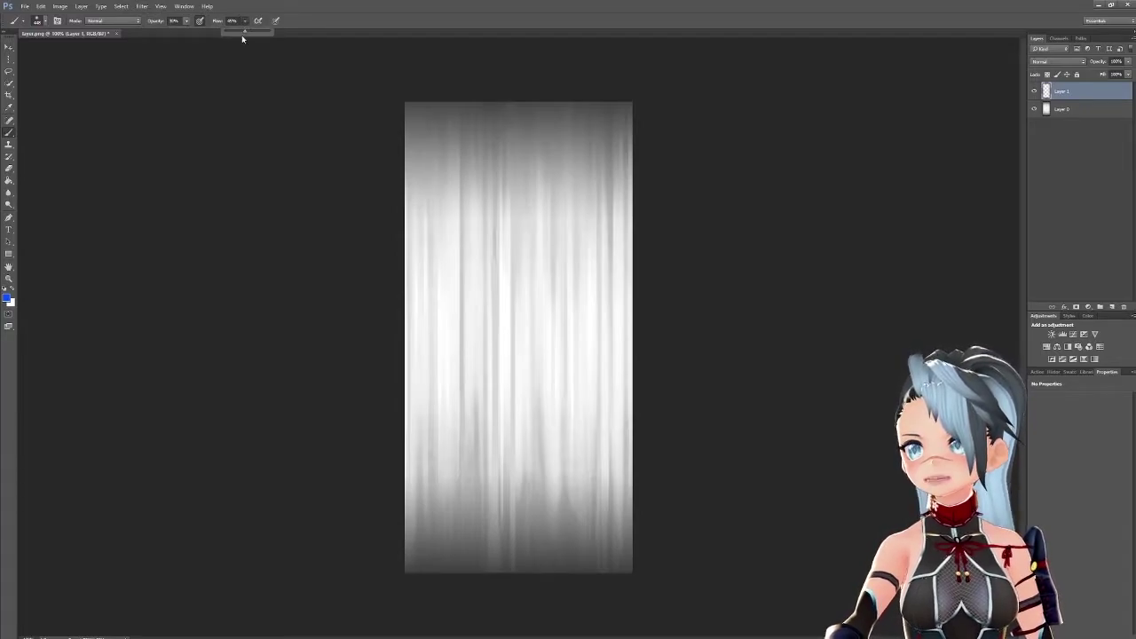
mouse_move(697, 418)
left_mouse_down()
mouse_move(443, 507)
mouse_move(629, 520)
mouse_move(399, 497)
mouse_move(352, 469)
mouse_move(337, 540)
mouse_move(357, 444)
mouse_move(498, 554)
mouse_move(644, 524)
mouse_move(464, 520)
mouse_move(515, 563)
mouse_move(297, 529)
mouse_move(304, 507)
mouse_move(583, 355)
mouse_move(500, 368)
mouse_move(623, 411)
mouse_move(343, 481)
mouse_move(621, 393)
mouse_move(381, 413)
mouse_move(656, 561)
left_mouse_up()
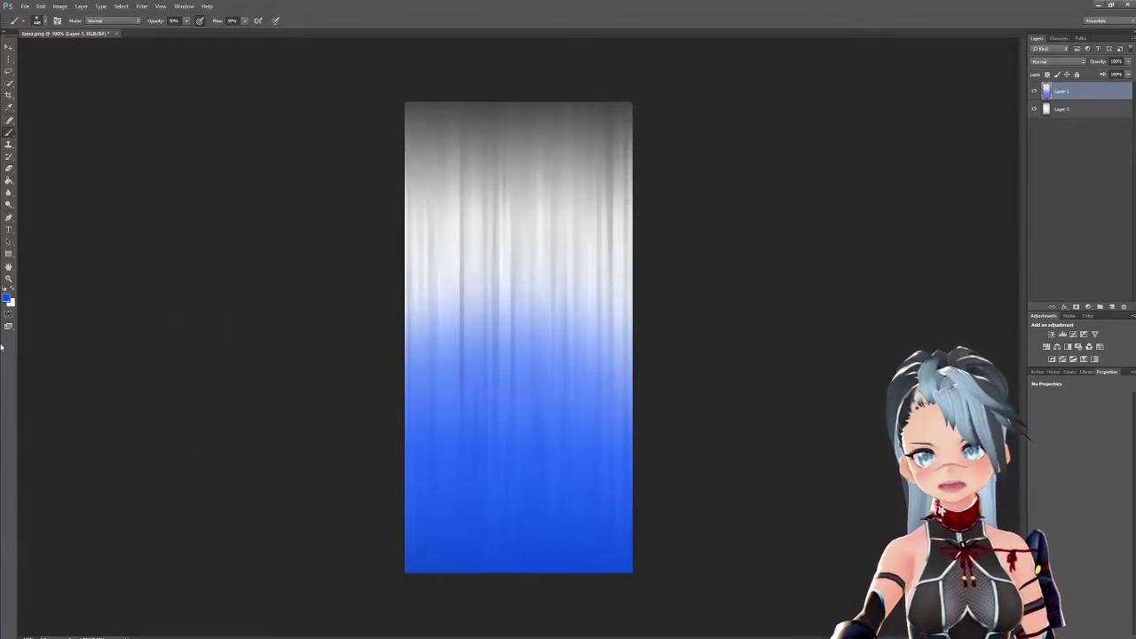
Step: Set the foreground color to light blue #c2e0f5 and paint it over the upper half of Layer 1
left_click(14, 293)
left_click(7, 298)
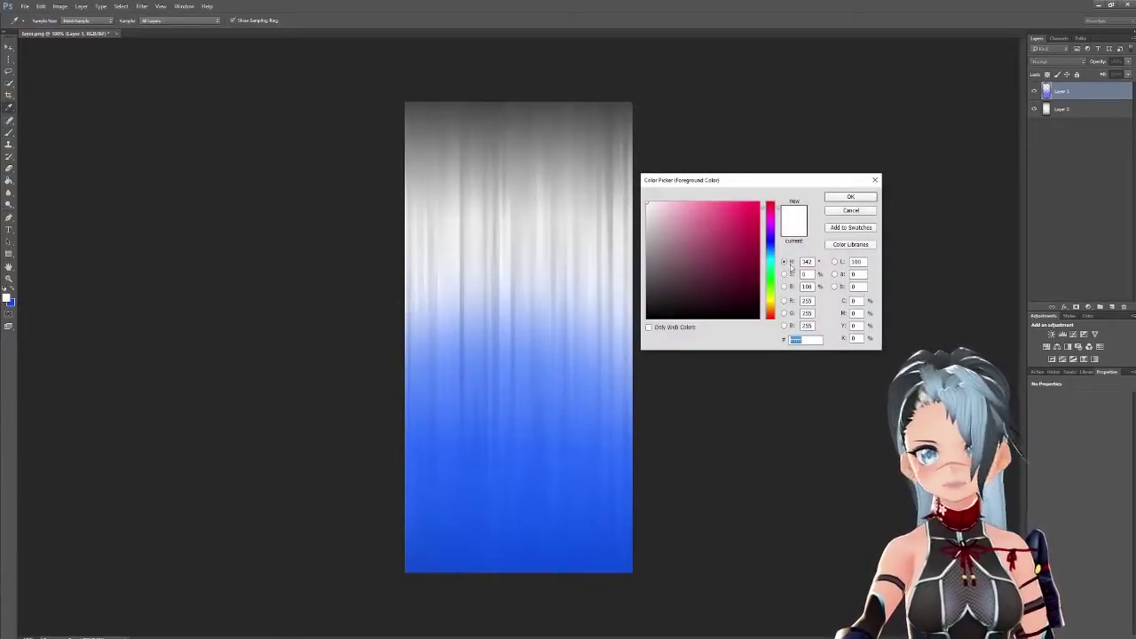
left_click(769, 253)
left_click(683, 228)
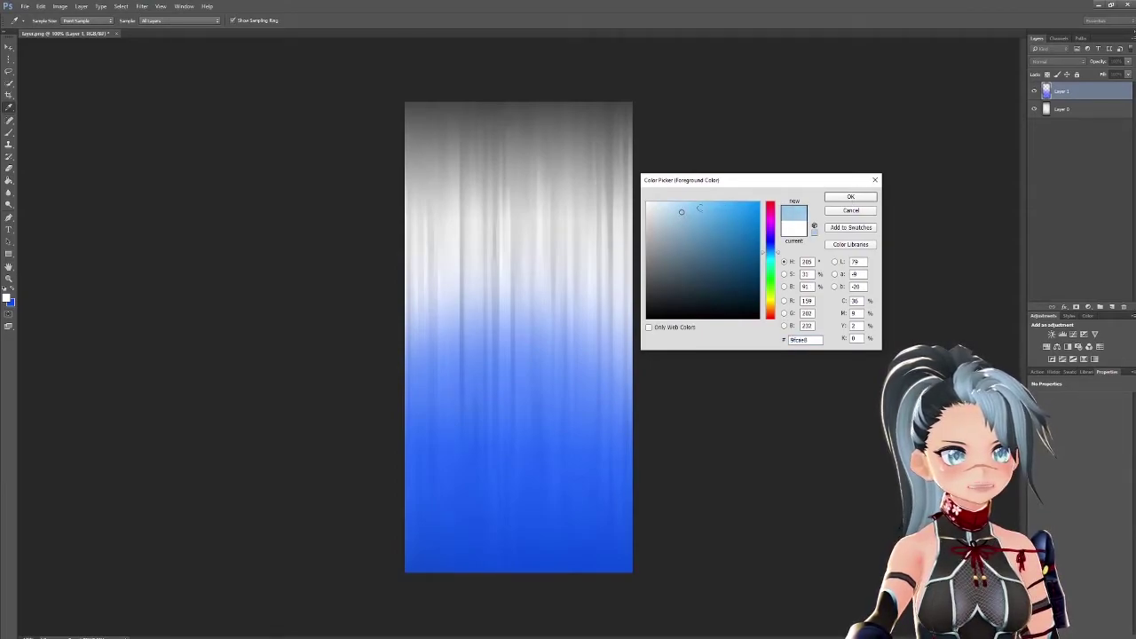
left_click(840, 197)
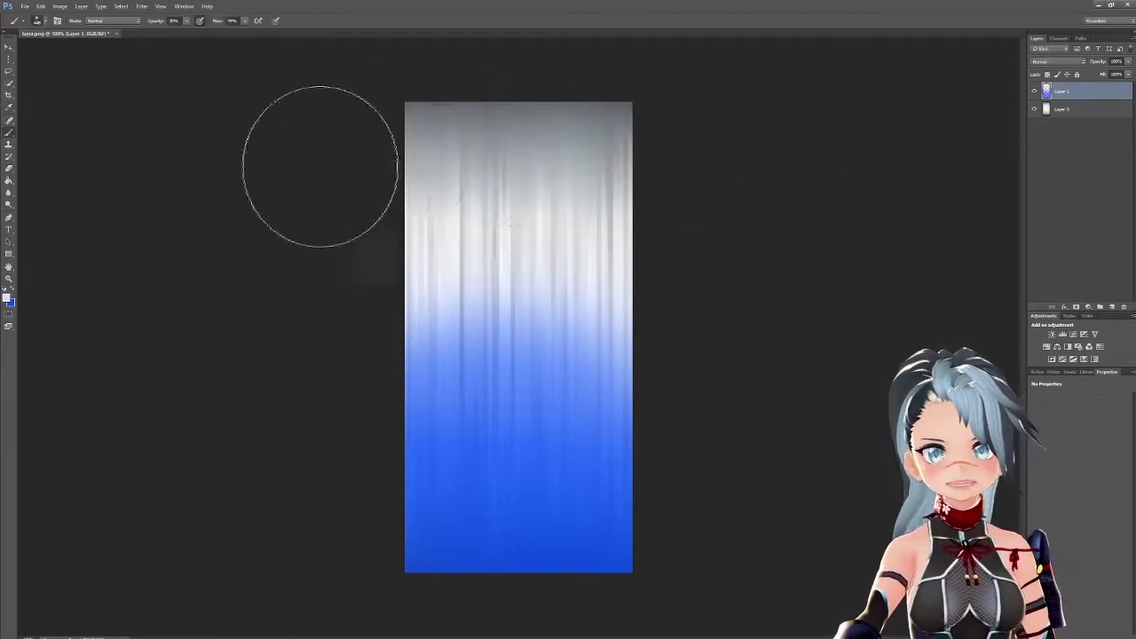
mouse_move(479, 164)
left_mouse_down()
mouse_move(630, 164)
mouse_move(512, 182)
mouse_move(574, 172)
mouse_move(580, 228)
mouse_move(571, 247)
mouse_move(482, 292)
mouse_move(388, 393)
mouse_move(598, 375)
mouse_move(460, 271)
left_mouse_up()
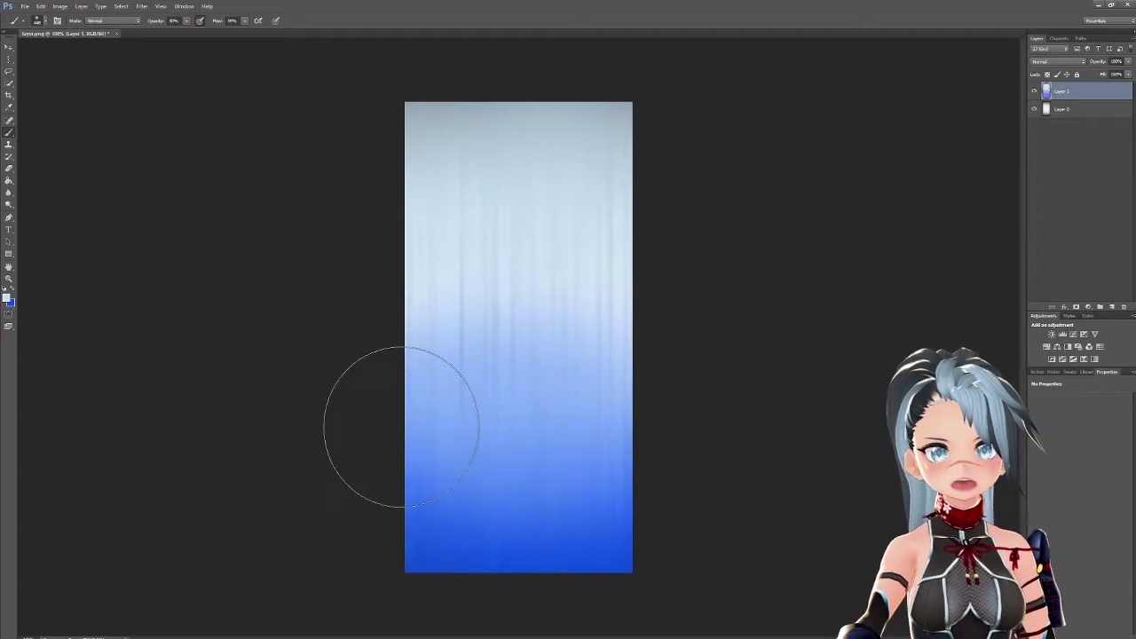
Step: Change the foreground color to purple and paint it across the lower end of the texture on Layer 1
left_click(8, 299)
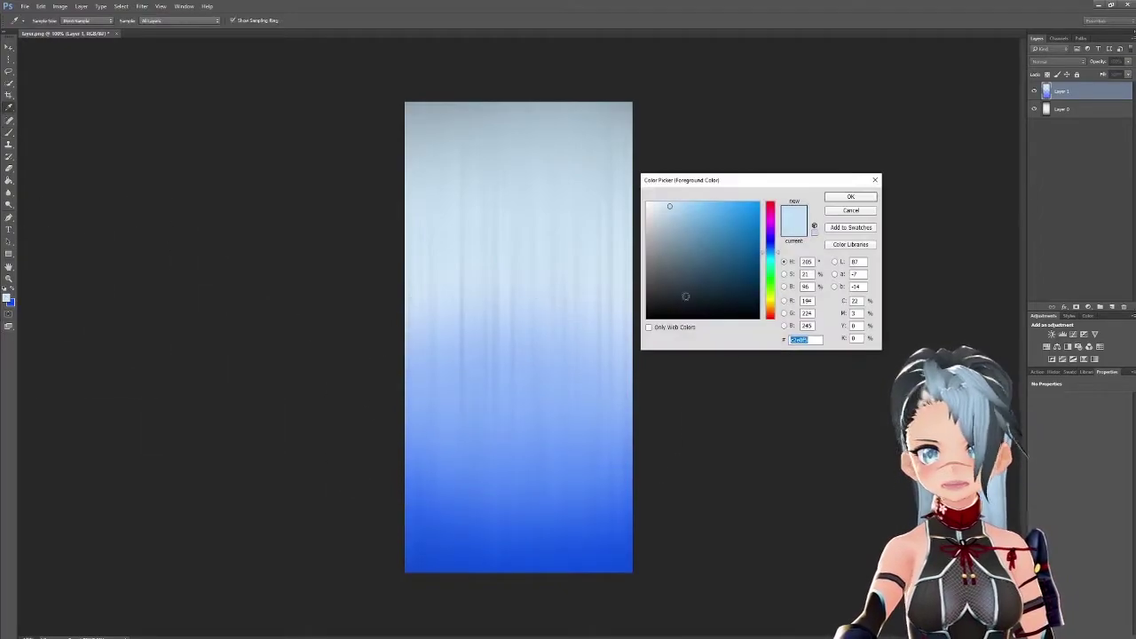
left_click(771, 231)
mouse_move(743, 215)
left_mouse_down()
mouse_move(764, 204)
mouse_move(743, 262)
left_mouse_up()
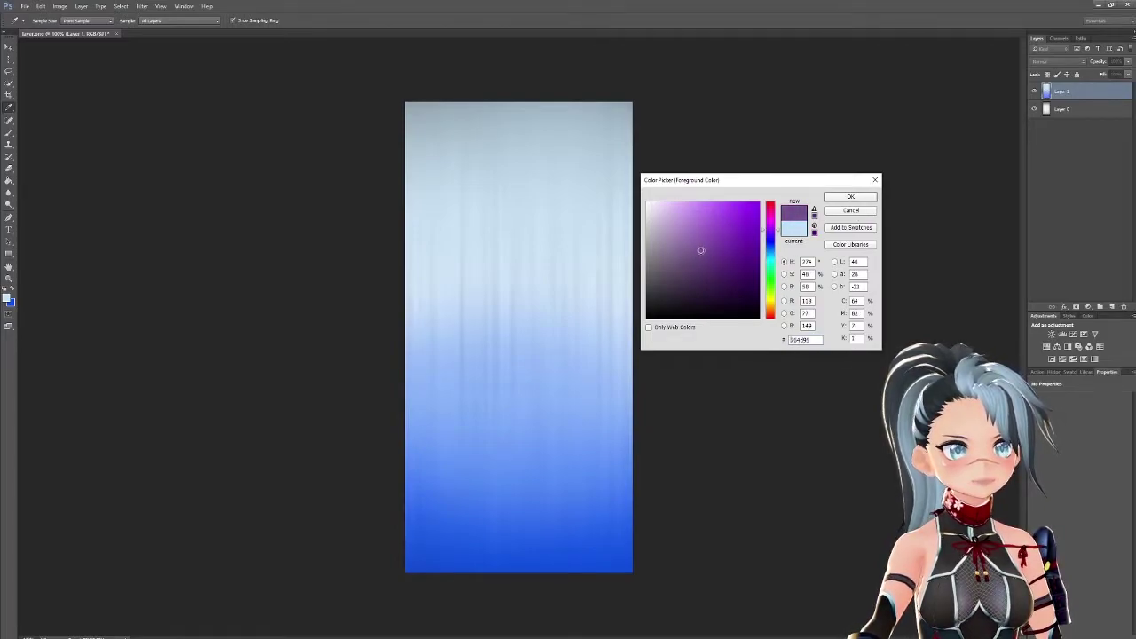
left_click(850, 196)
key("b")
mouse_move(667, 572)
left_mouse_down()
mouse_move(514, 520)
mouse_move(580, 591)
mouse_move(710, 568)
mouse_move(621, 538)
mouse_move(310, 545)
mouse_move(680, 527)
mouse_move(669, 548)
mouse_move(380, 558)
mouse_move(456, 456)
mouse_move(672, 582)
mouse_move(670, 470)
left_mouse_up()
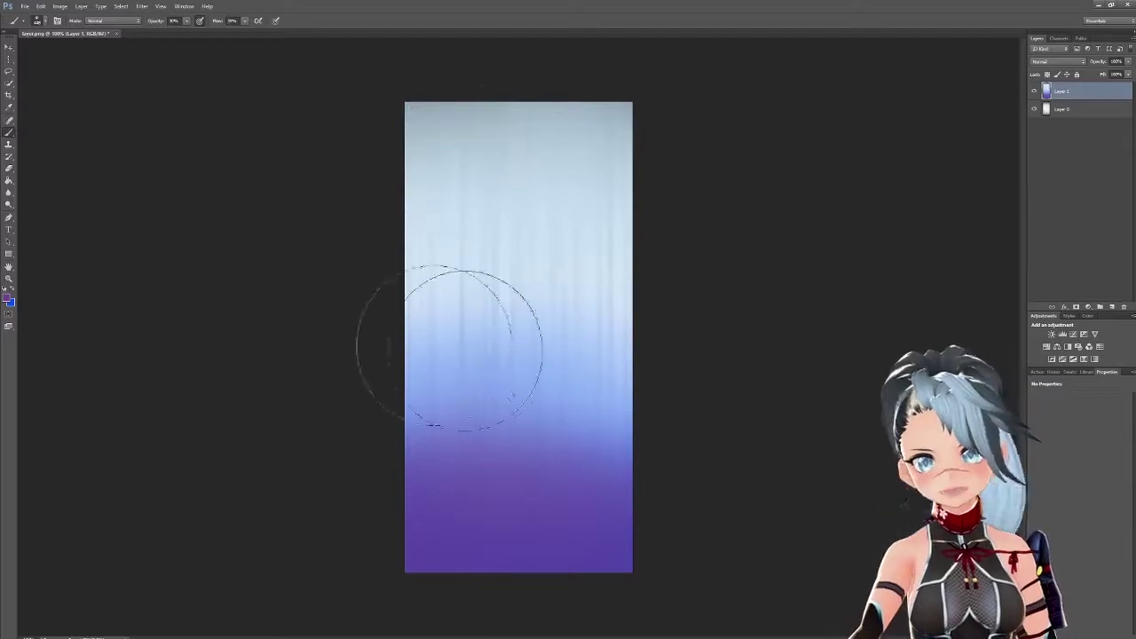
Step: Switch back to blue #004eff and blend it across the middle band between the light blue and the purple
left_click(8, 301)
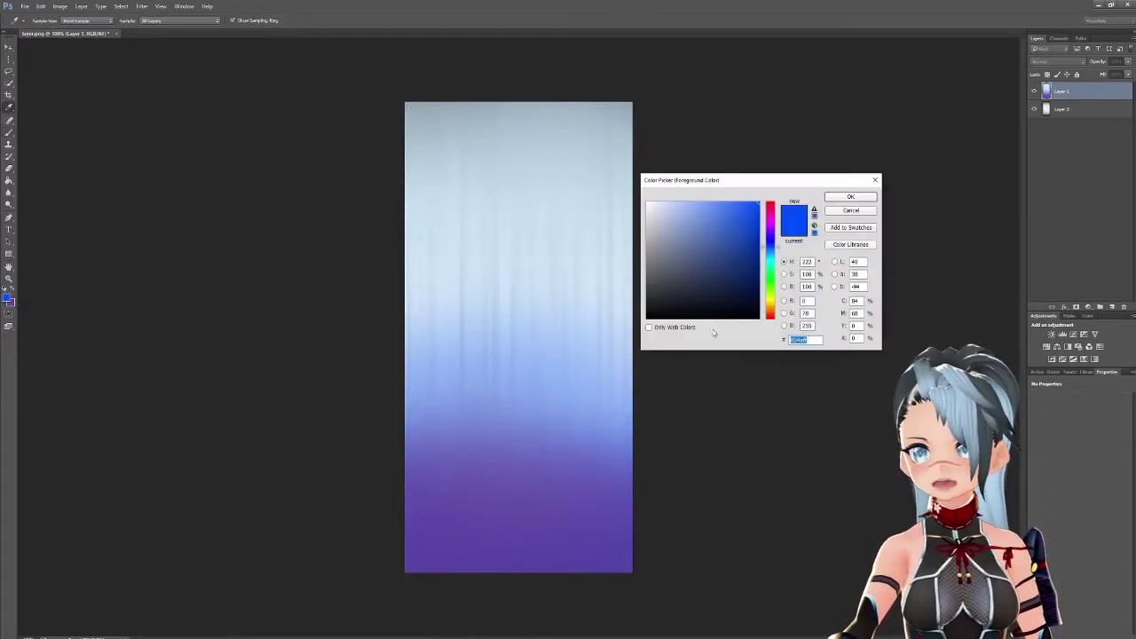
left_click(865, 211)
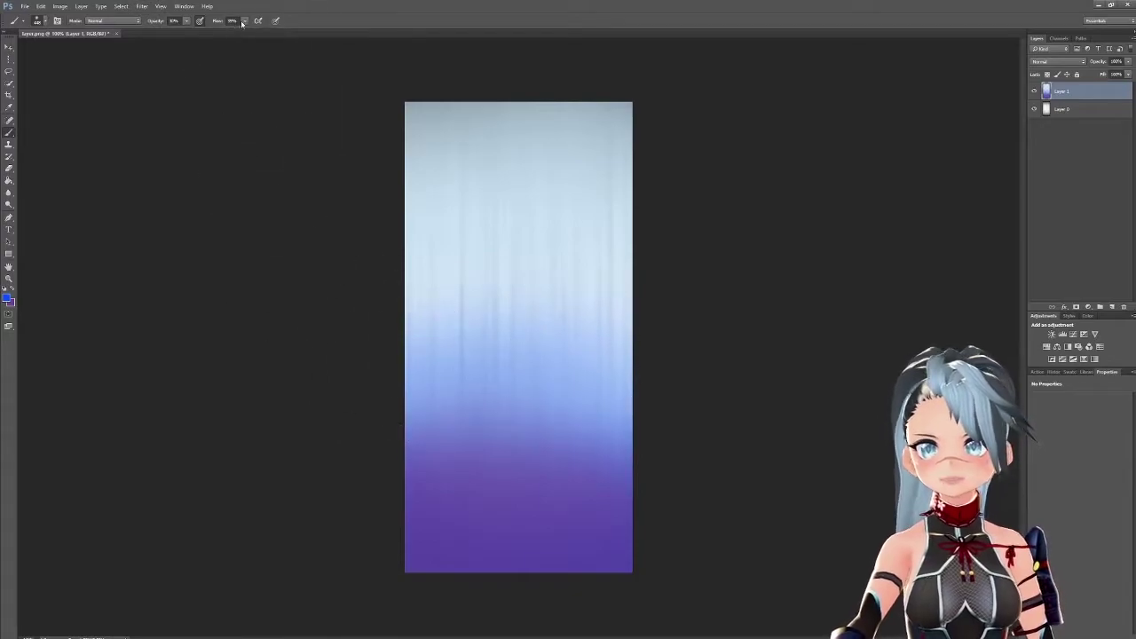
mouse_move(590, 331)
left_mouse_down()
mouse_move(451, 329)
mouse_move(520, 343)
mouse_move(508, 393)
mouse_move(481, 405)
mouse_move(693, 424)
left_mouse_up()
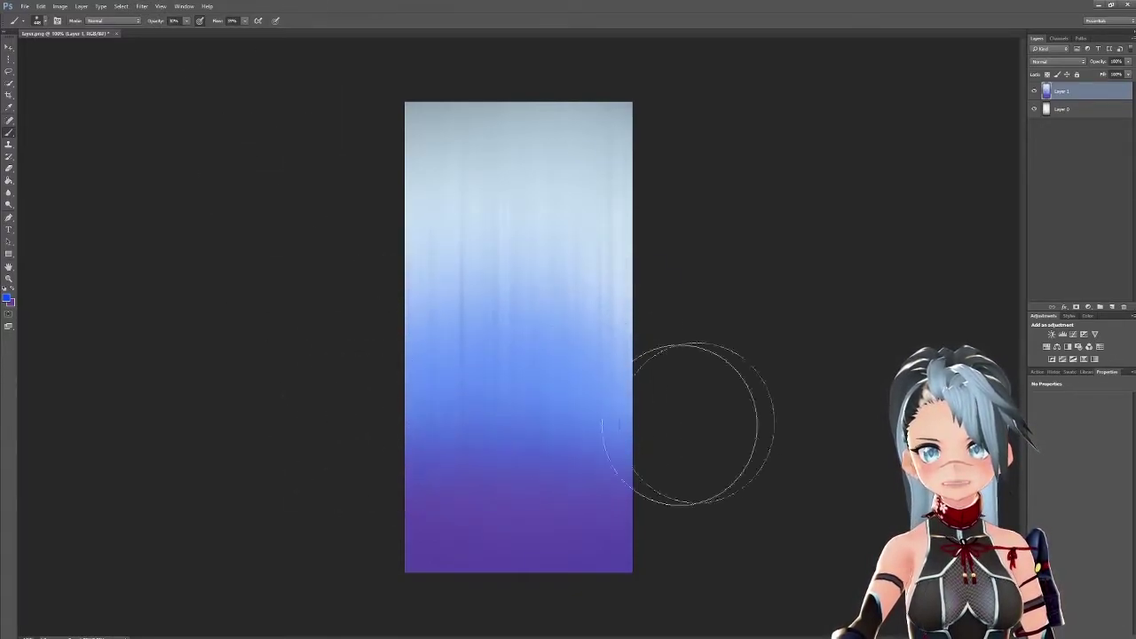
key("ctrl+z")
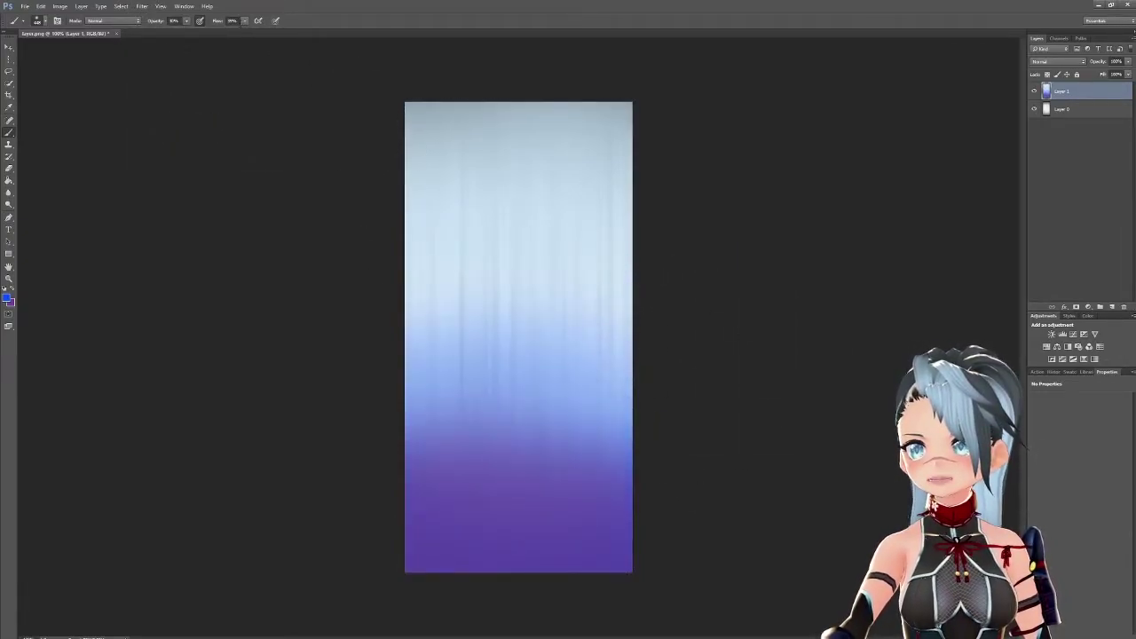
mouse_move(342, 368)
left_mouse_down()
mouse_move(601, 342)
mouse_move(502, 335)
mouse_move(419, 384)
left_mouse_up()
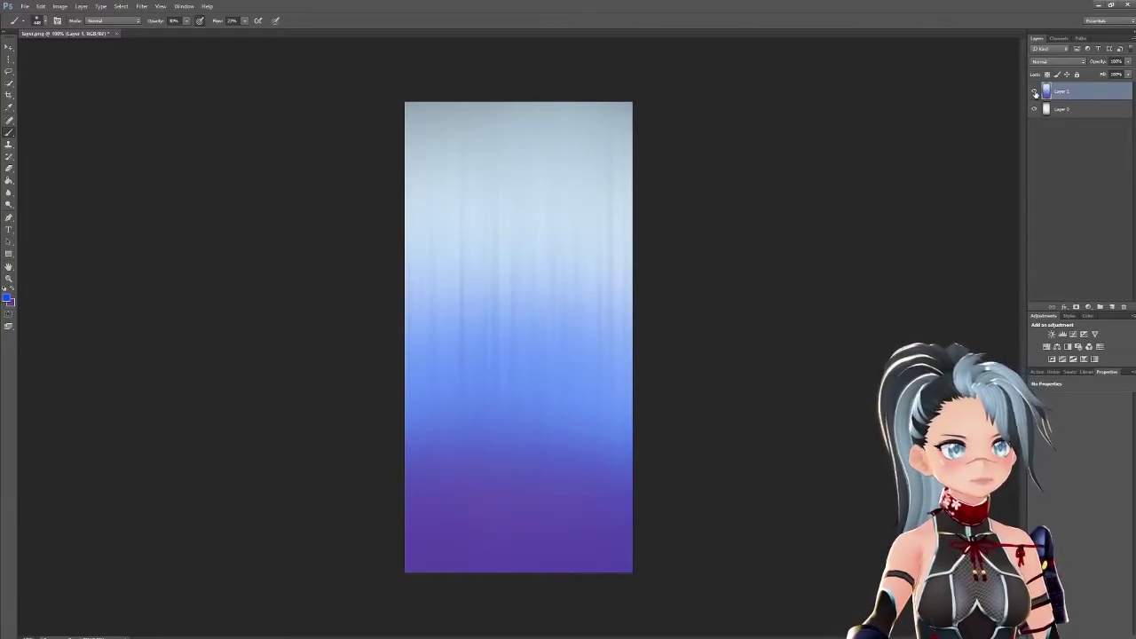
Step: Compare the texture with and without Layer 1, then duplicate Layer 0 and place the copy at the top of the layer stack
left_click(1034, 91)
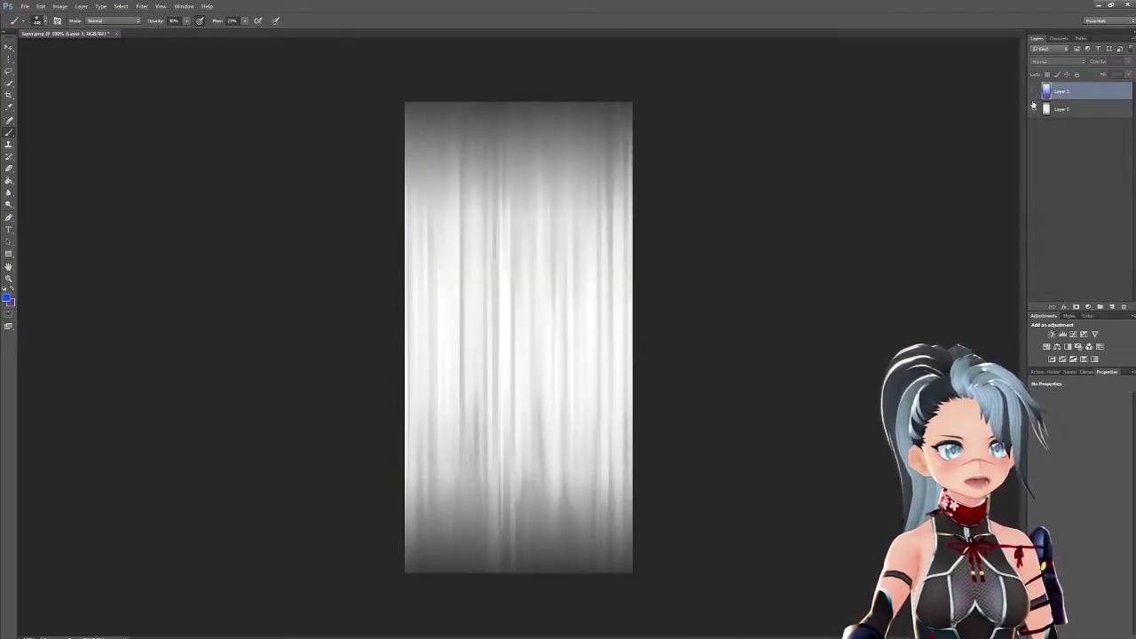
left_click(1033, 92)
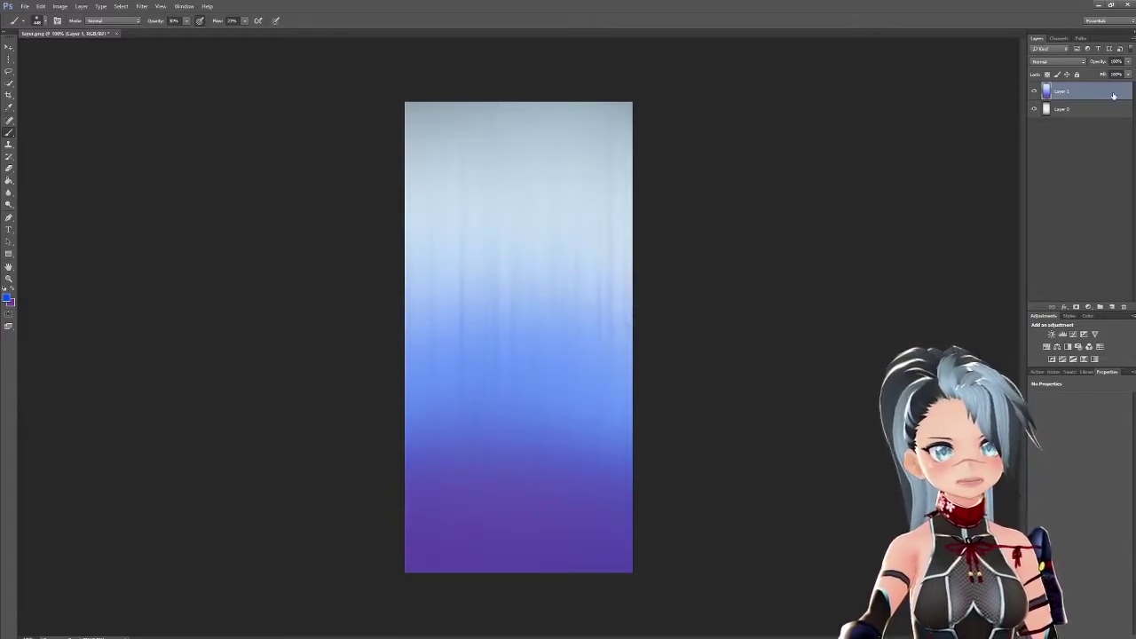
right_click(1068, 109)
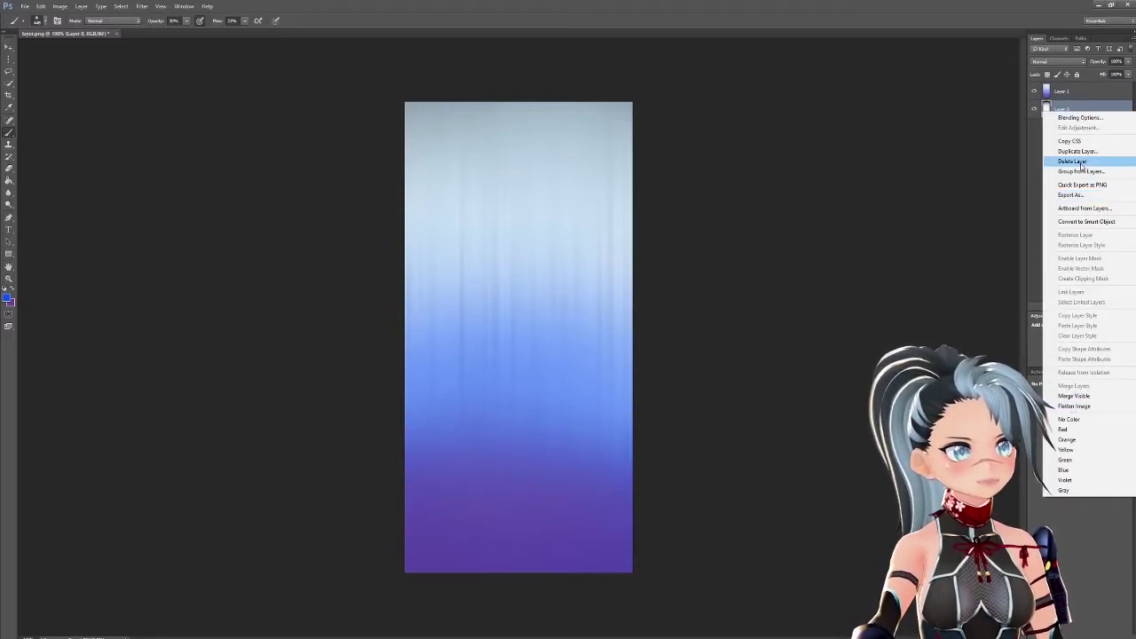
left_click(1077, 150)
left_click(502, 153)
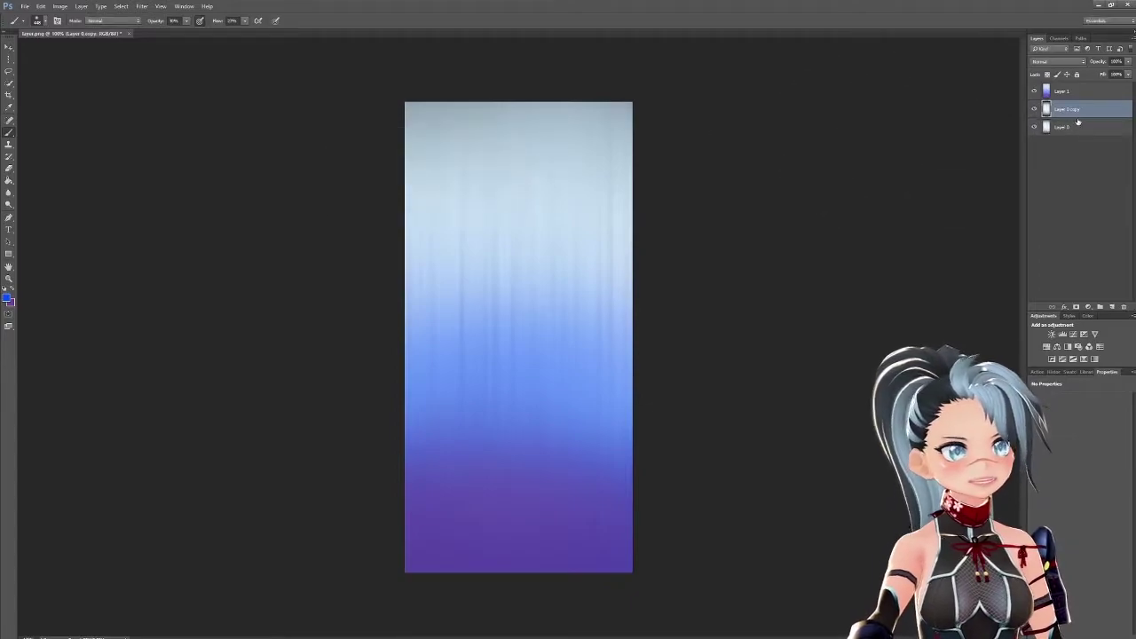
left_click_drag(1075, 115, 1069, 86)
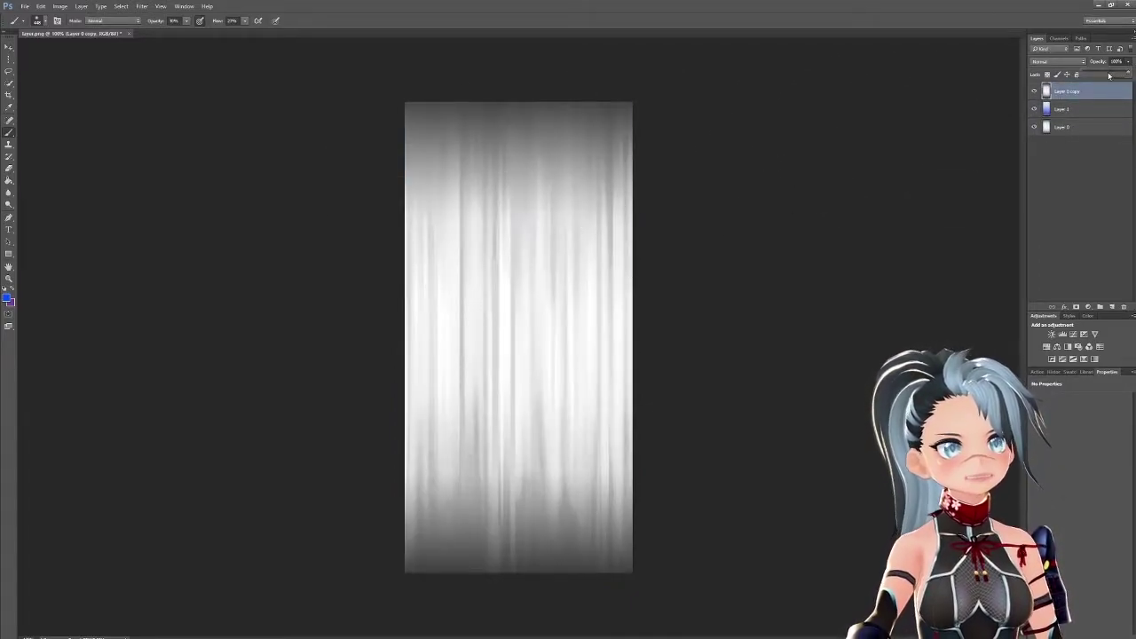
Step: Try different opacities for the Layer 0 copy and set it to about 20% to bring back the hair strand detail
left_click(1077, 74)
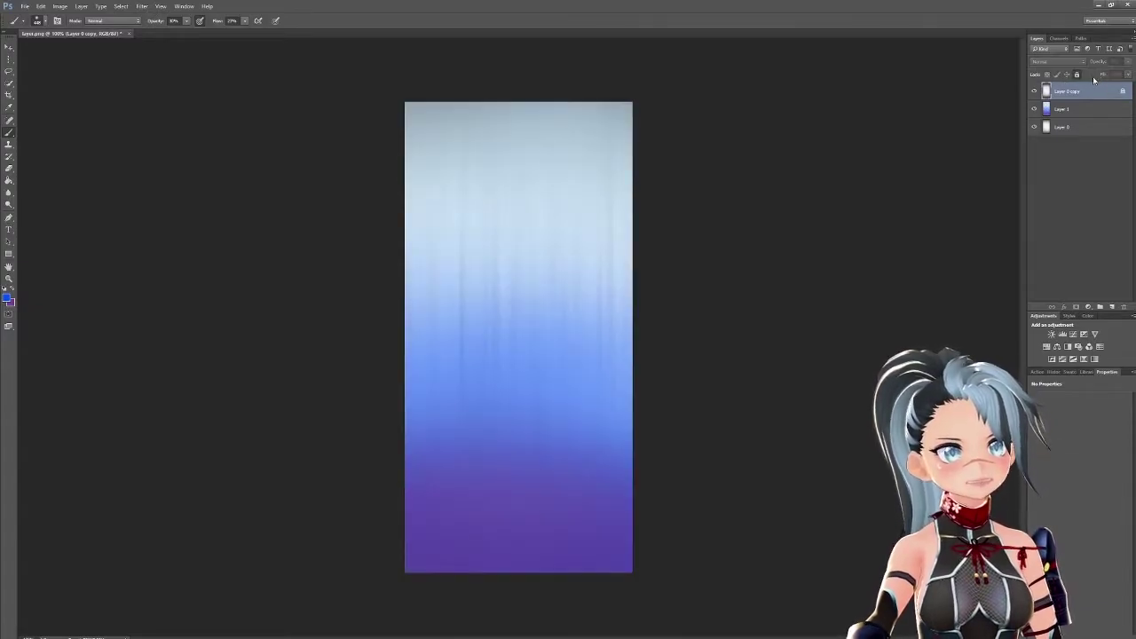
left_click(1122, 92)
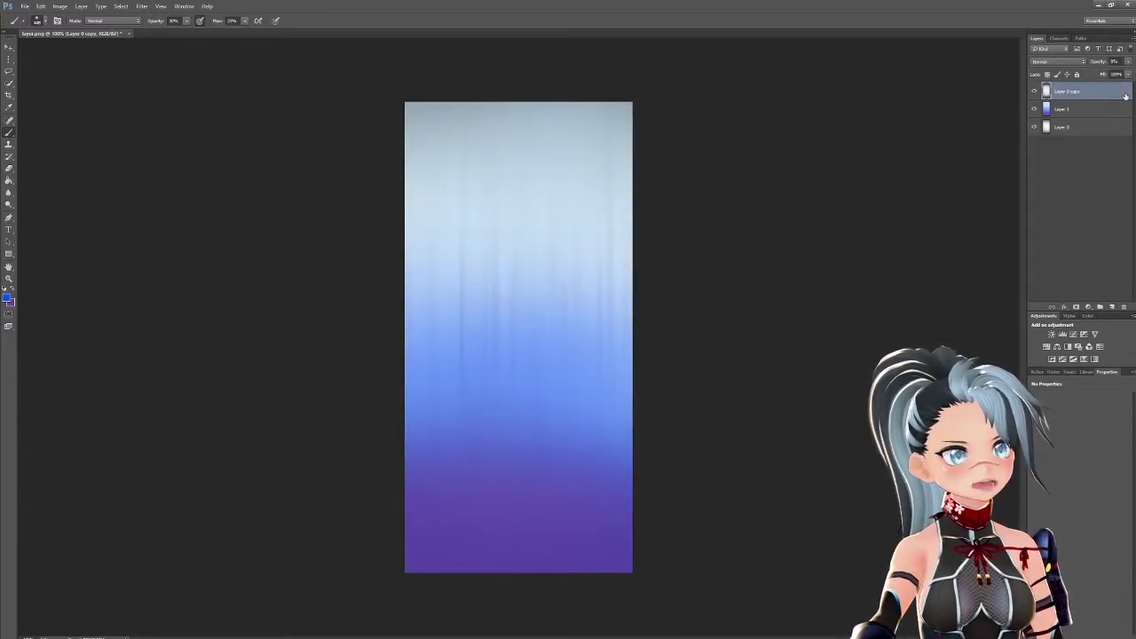
left_click(1127, 63)
left_click(1106, 74)
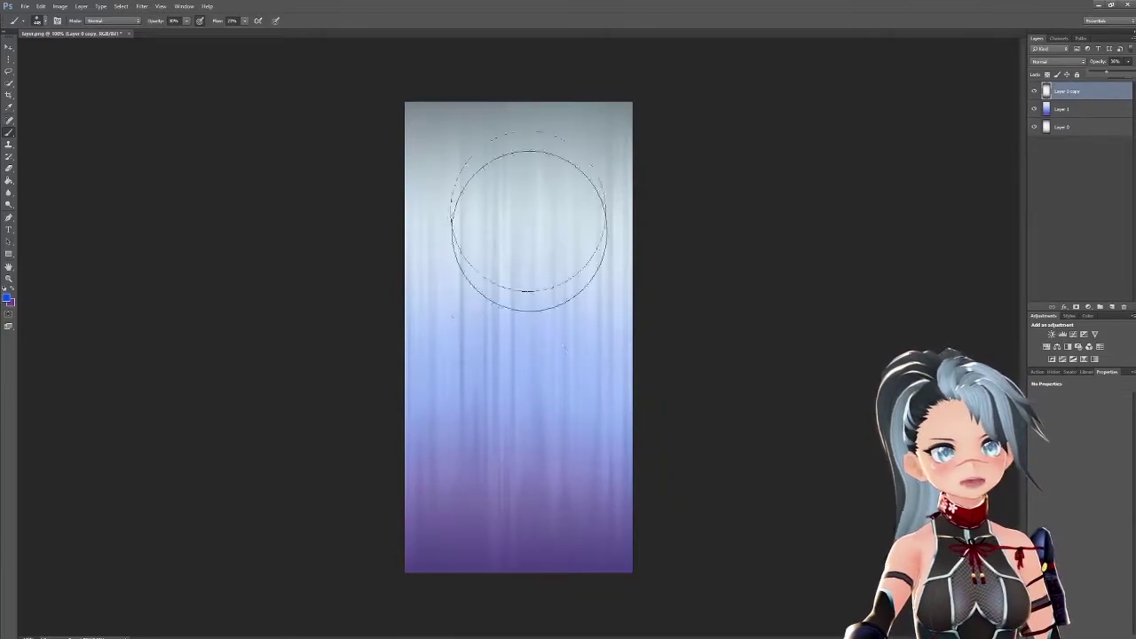
left_click(1096, 74)
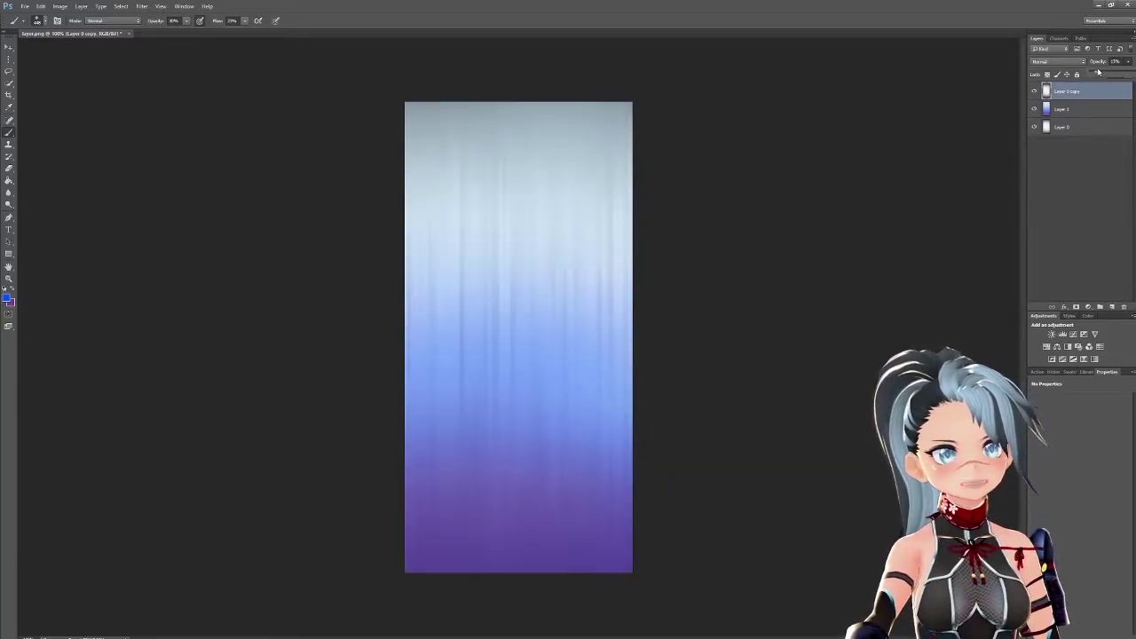
left_click(1125, 73)
left_click(1091, 75)
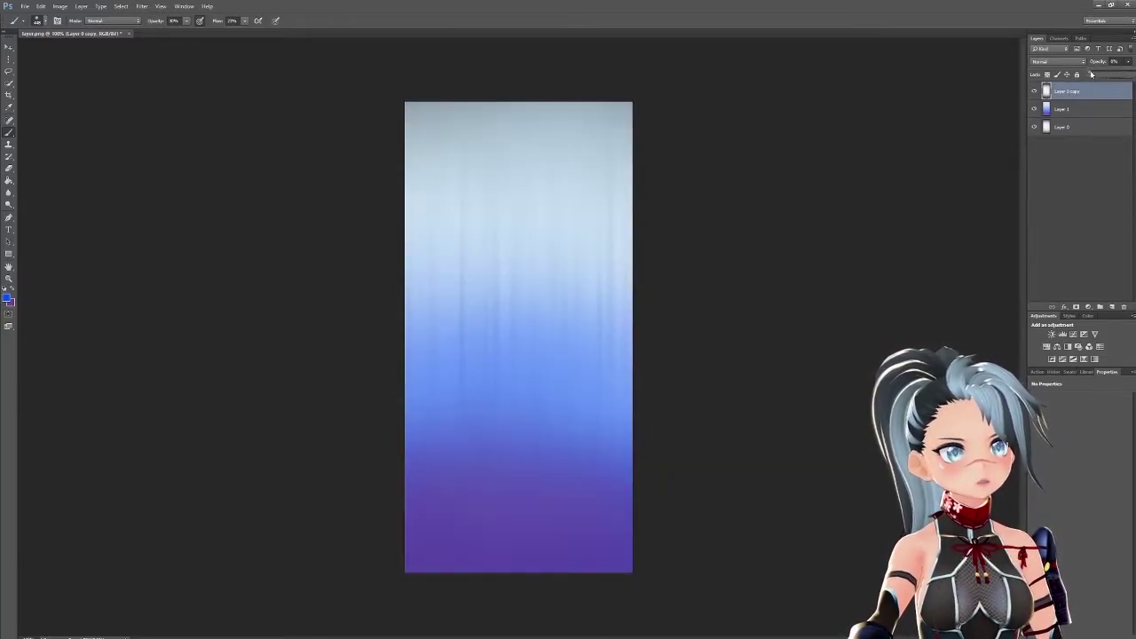
left_click(1101, 74)
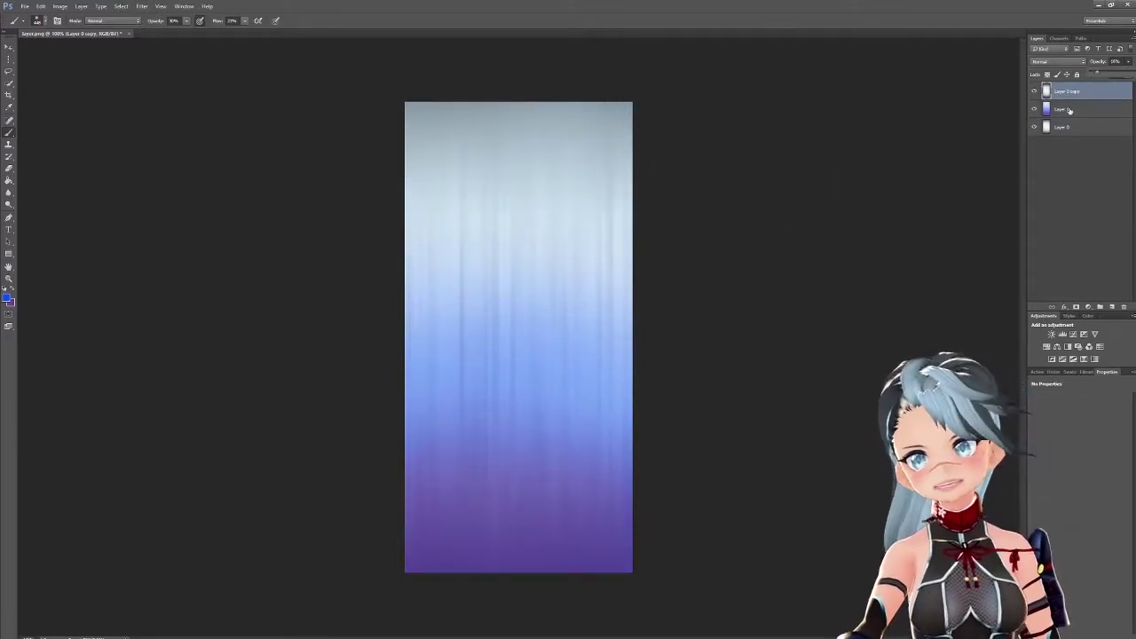
Step: On Layer 1, set the foreground color to pale blue #99b3ef and paint it over the upper part of the texture
left_click(1069, 109)
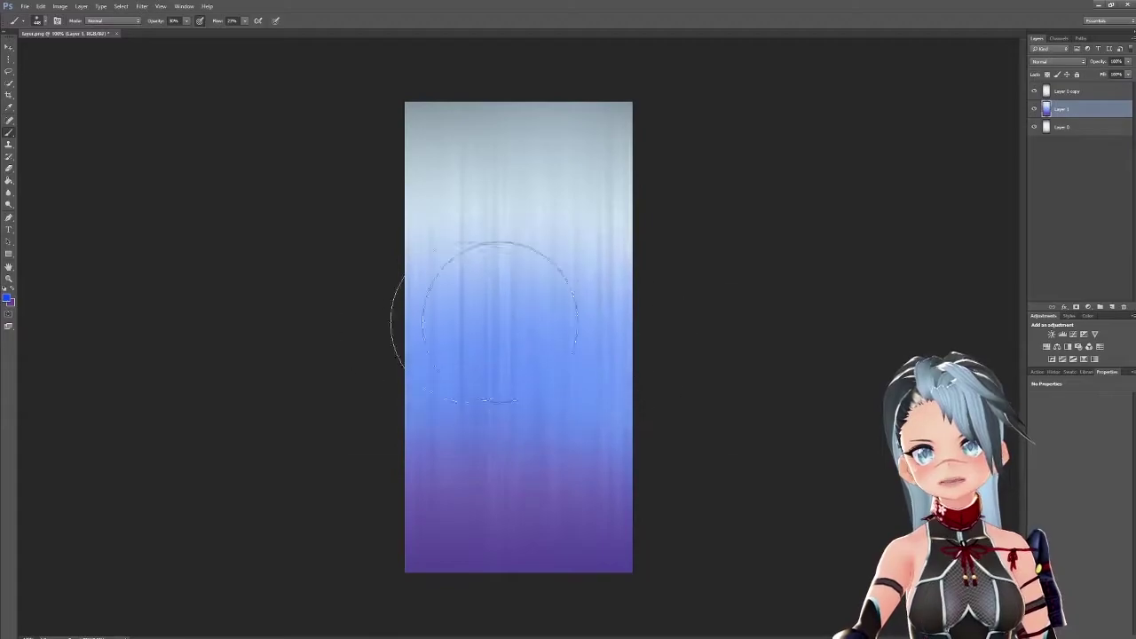
key("ctrl+z")
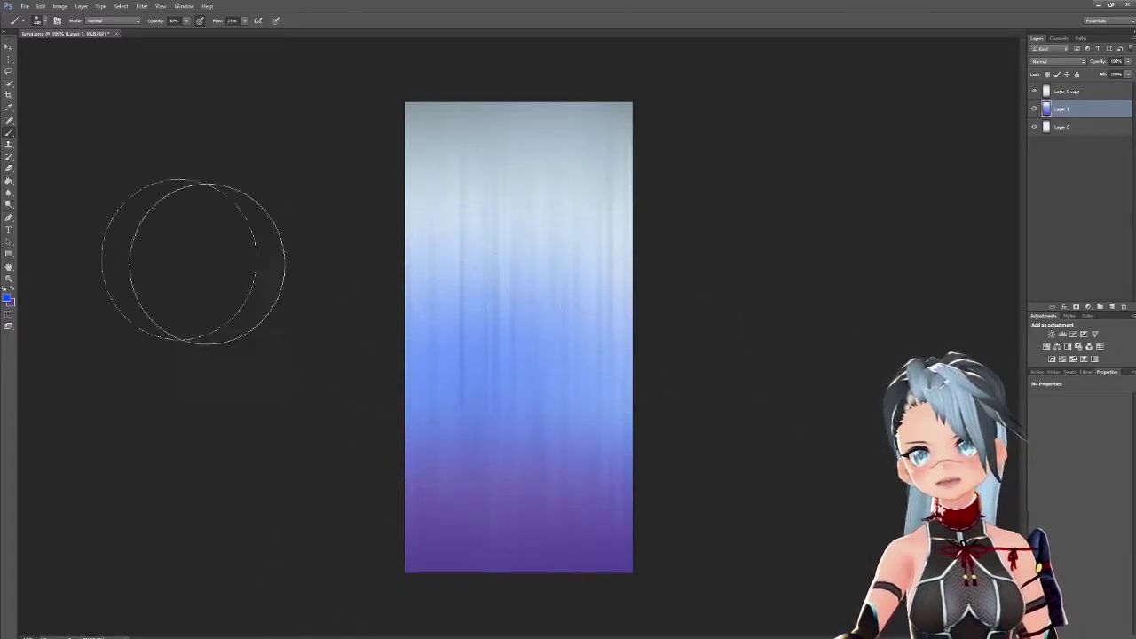
left_click(8, 302)
left_click(627, 264)
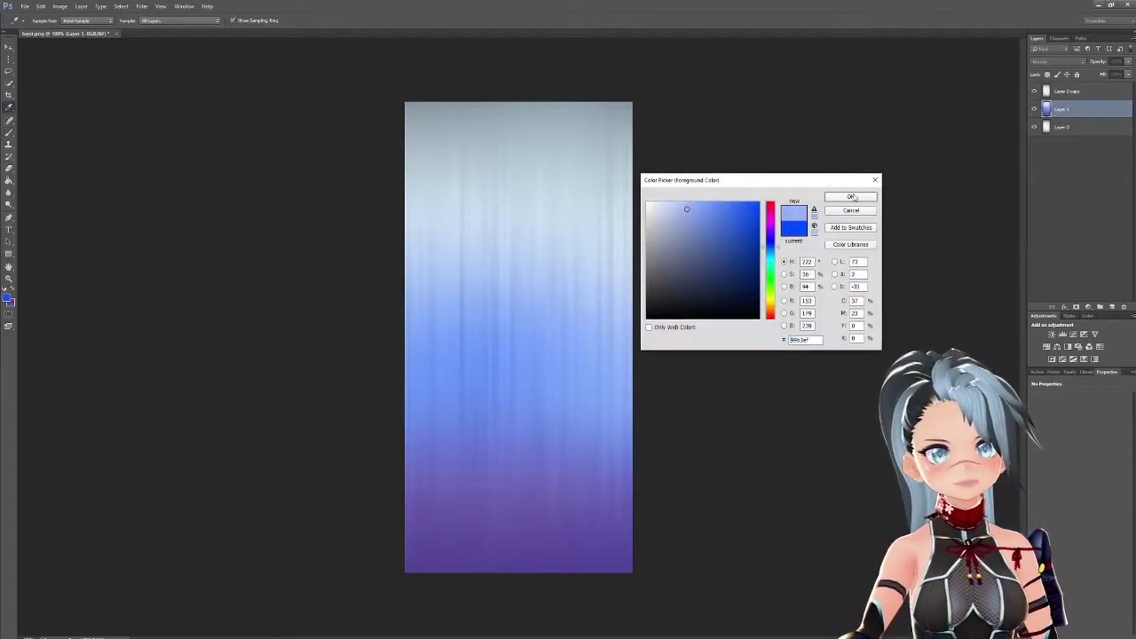
left_click(853, 197)
mouse_move(426, 128)
left_mouse_down()
mouse_move(661, 124)
mouse_move(633, 207)
mouse_move(372, 227)
mouse_move(512, 205)
mouse_move(345, 147)
mouse_move(282, 239)
mouse_move(398, 140)
left_mouse_up()
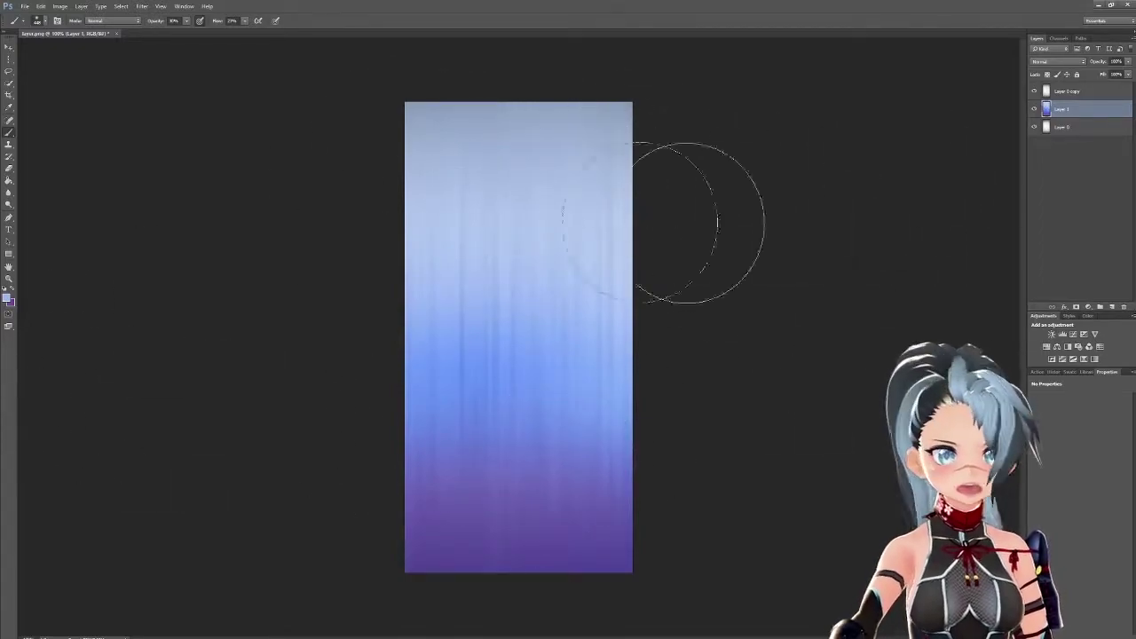
Step: Fine-tune the opacity of the Layer 0 copy to about 22%
left_click(1077, 91)
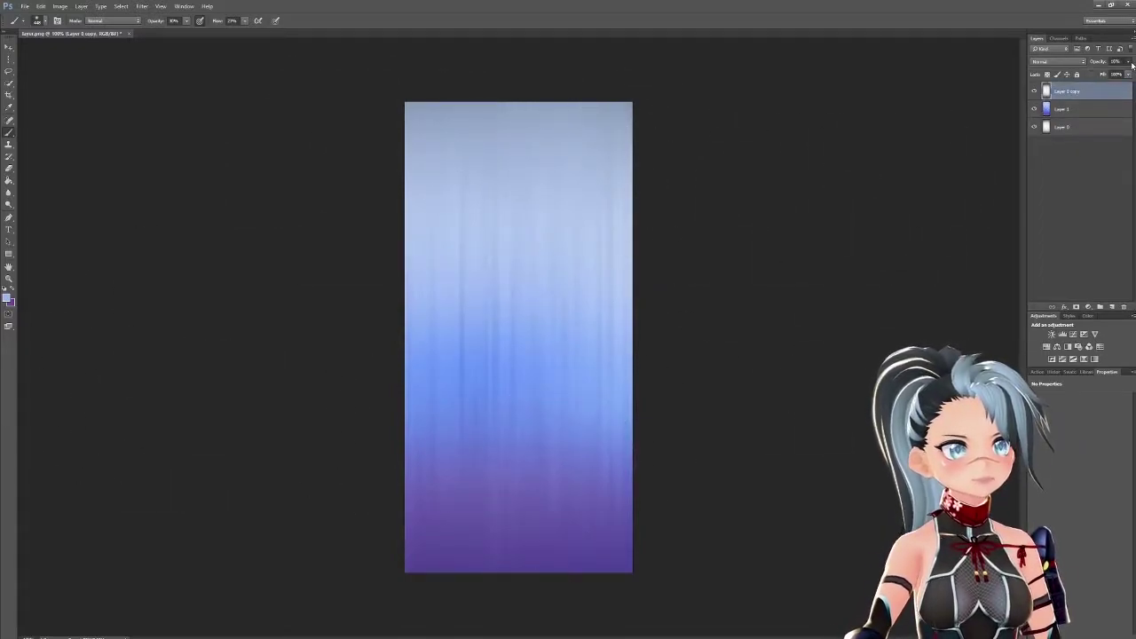
left_click(1128, 62)
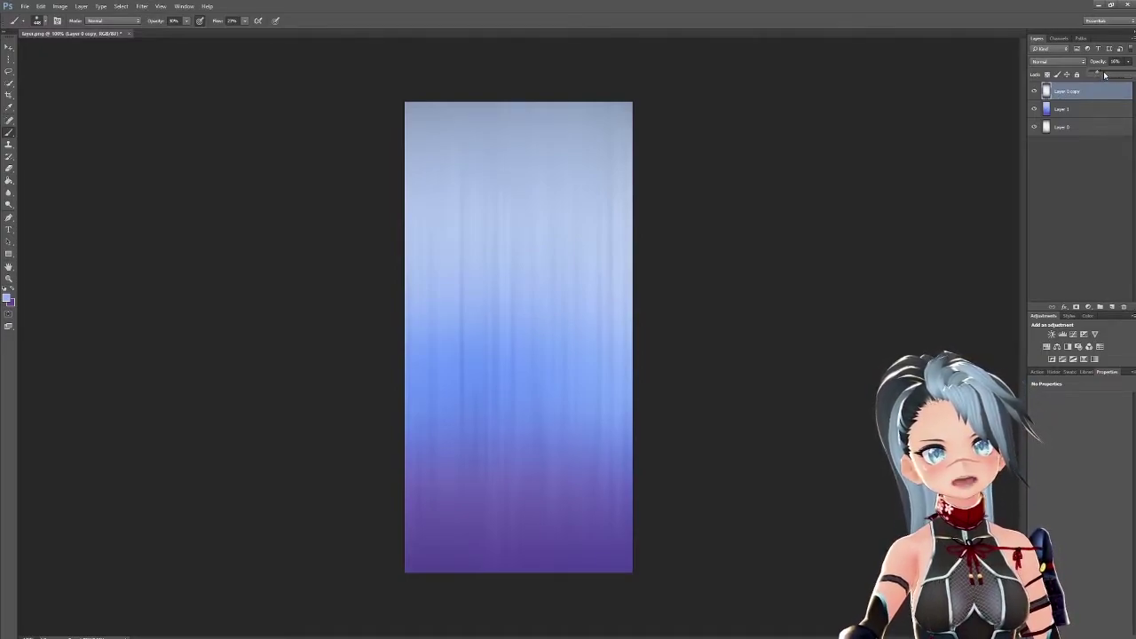
mouse_move(1104, 74)
left_mouse_down()
mouse_move(1124, 74)
mouse_move(1100, 73)
left_mouse_up()
left_click(1093, 75)
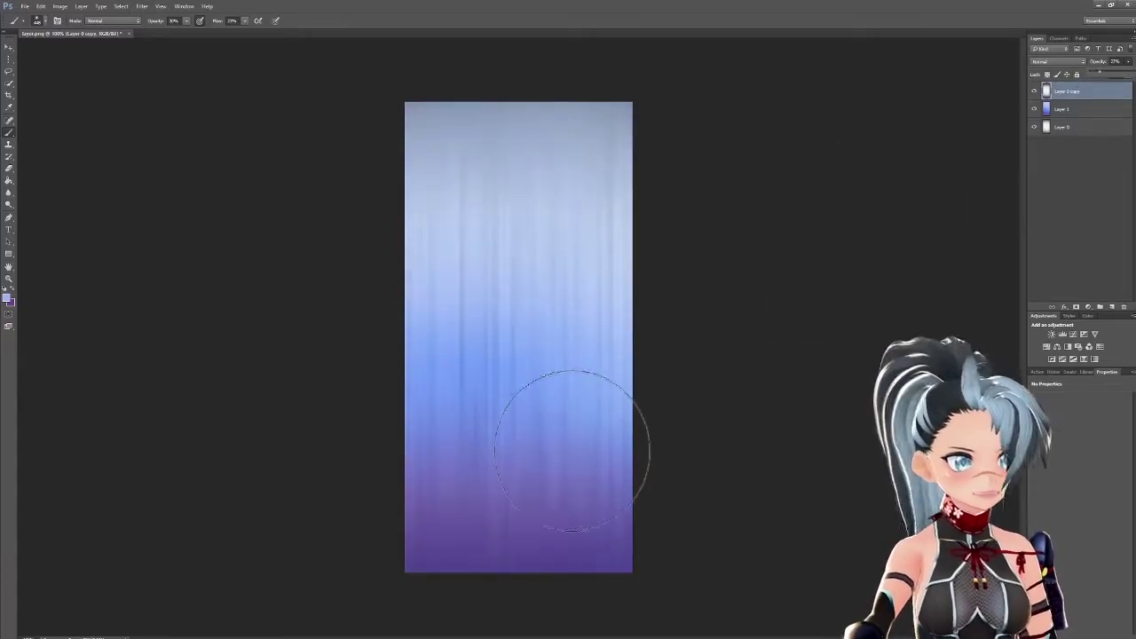
Step: Save the texture as a PNG file named layer2 in the vroid folder, accepting the PNG options
left_click(25, 7)
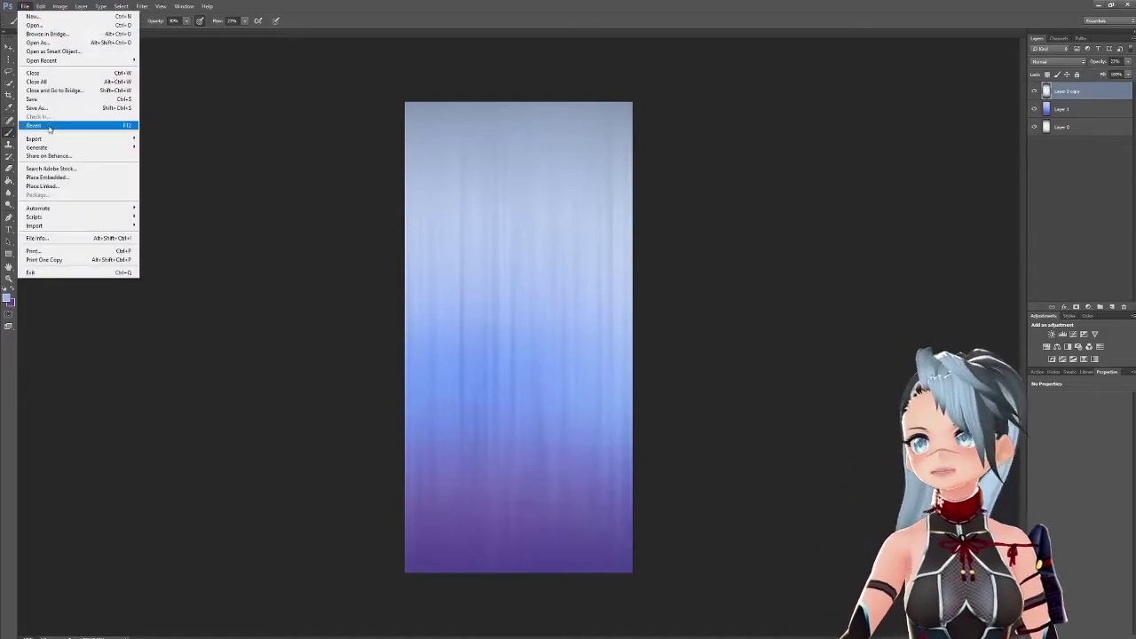
left_click(35, 108)
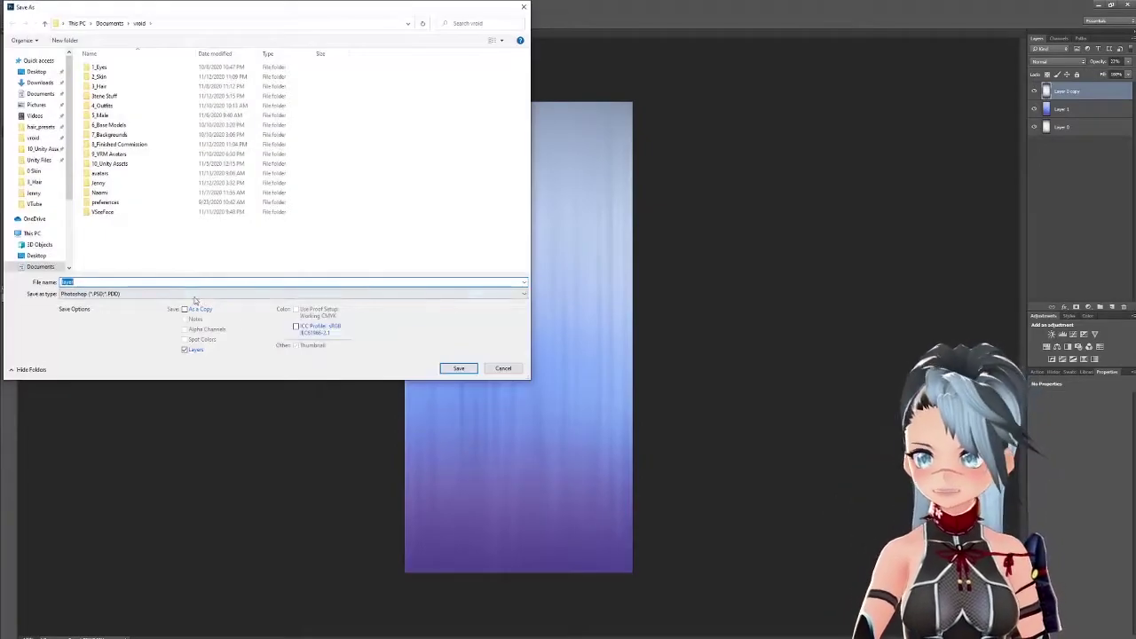
left_click(97, 283)
type("2")
left_click(102, 294)
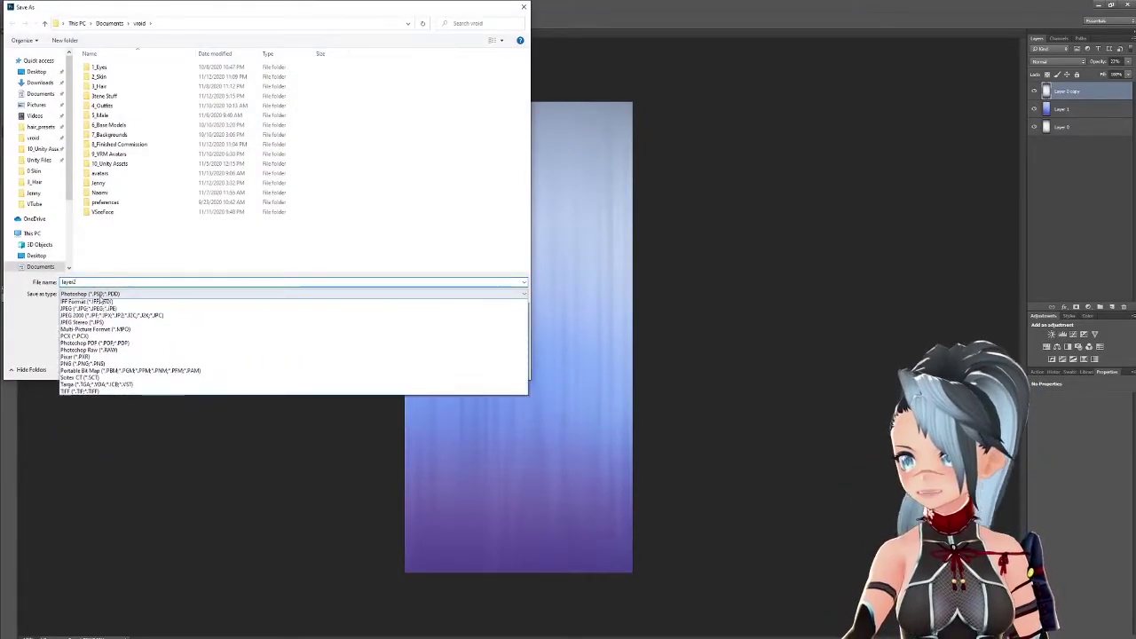
left_click(82, 413)
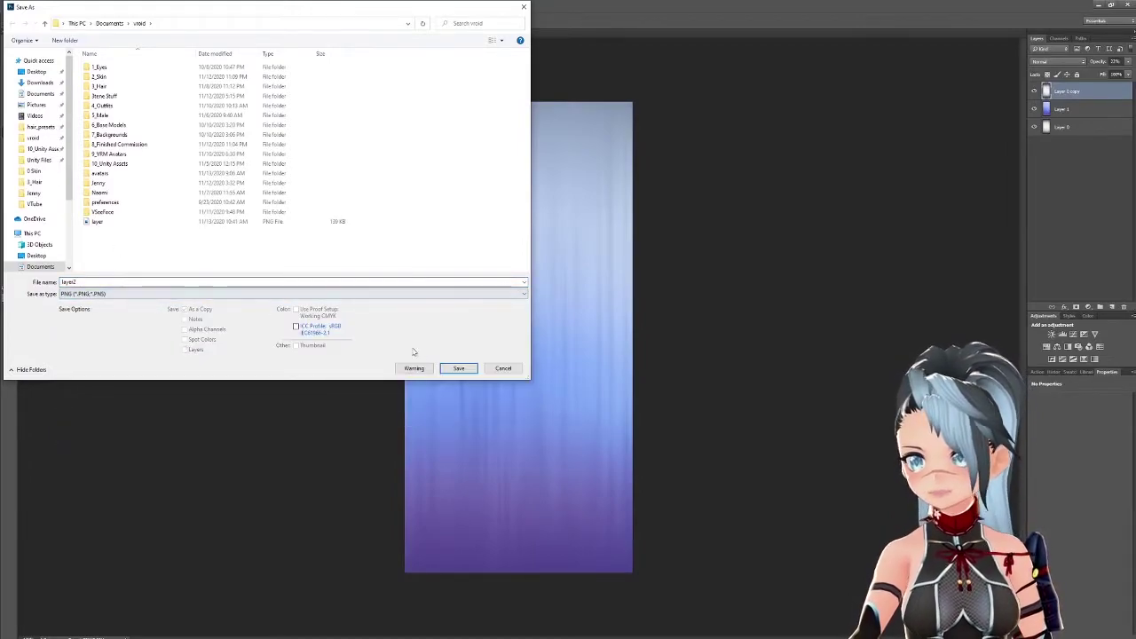
left_click(458, 368)
left_click(413, 142)
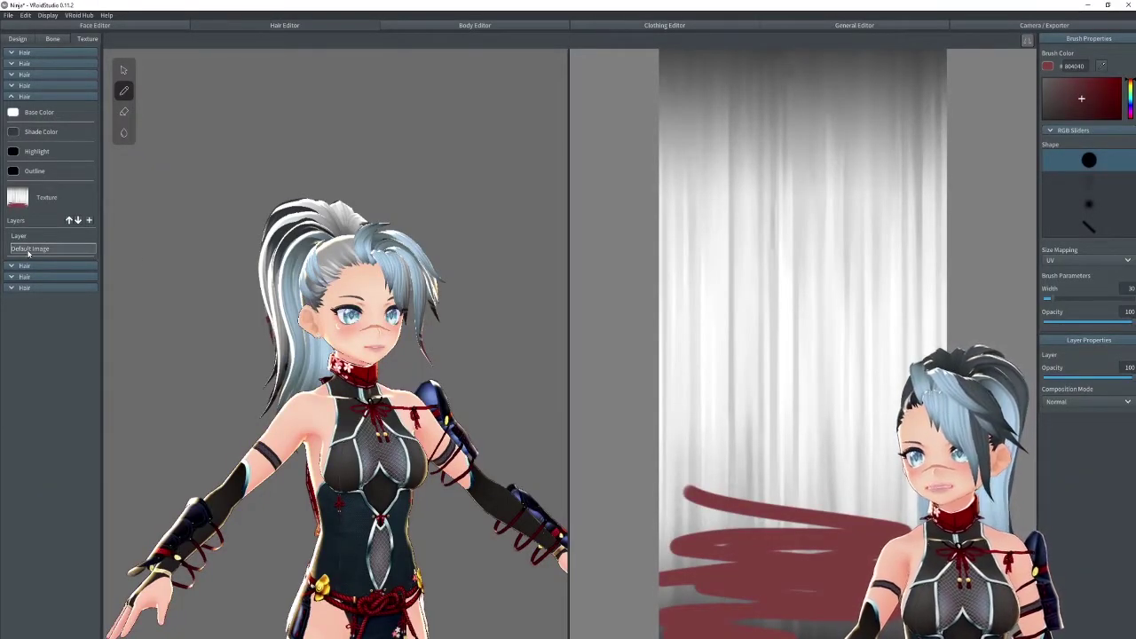
Step: Import the layer2 PNG from the vroid folder into the hair texture's Default Image layer and check it on the model
right_click(31, 251)
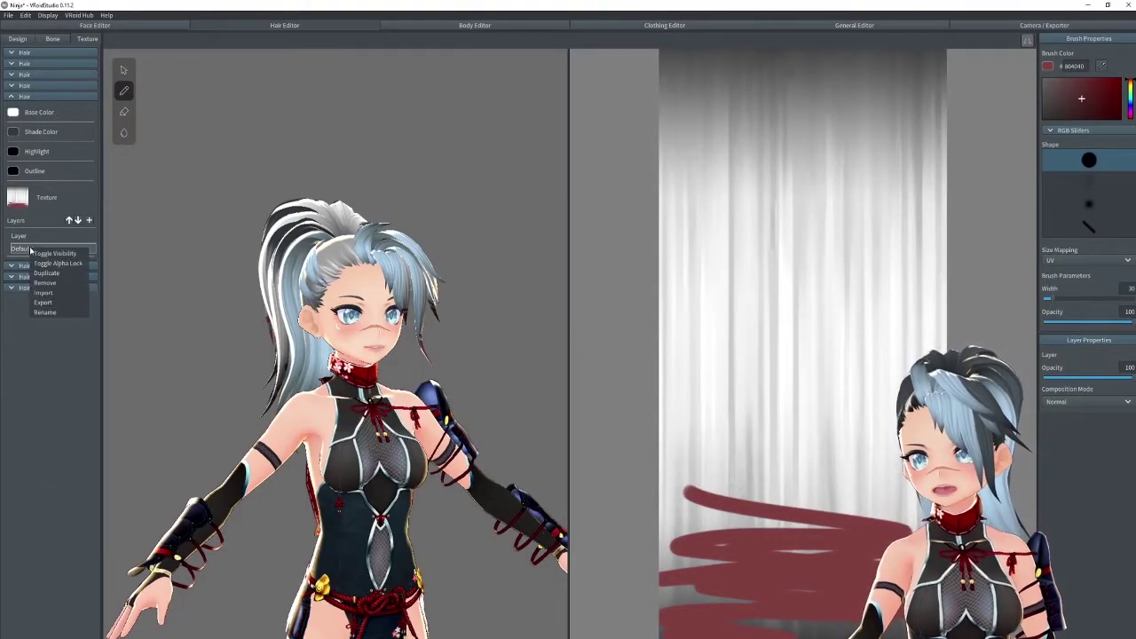
left_click(53, 293)
left_click(461, 374)
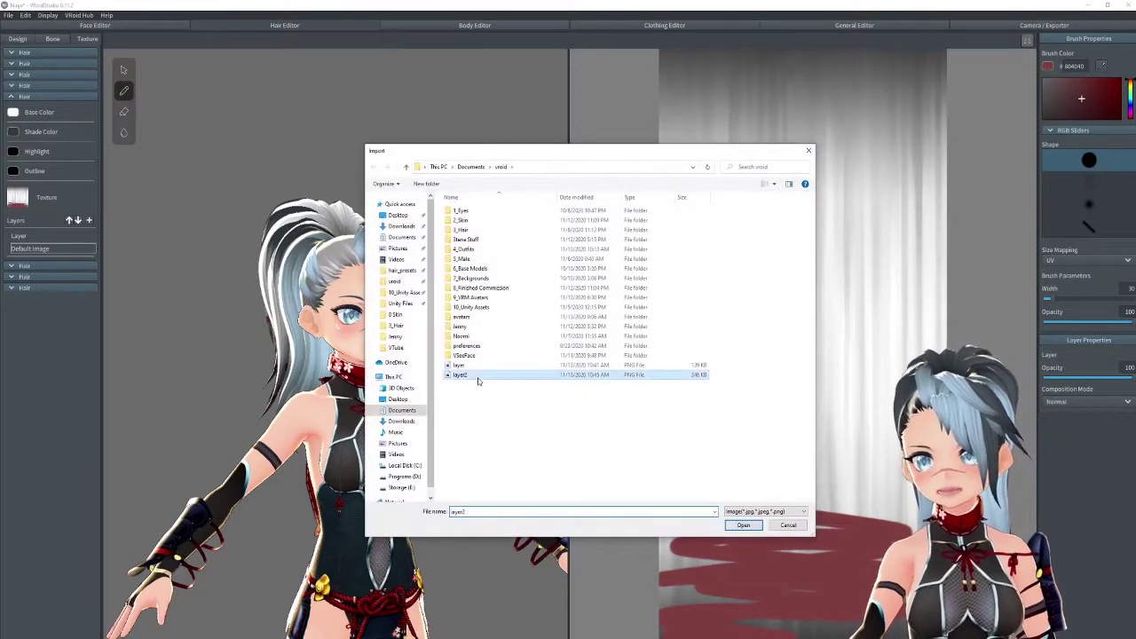
left_click(743, 525)
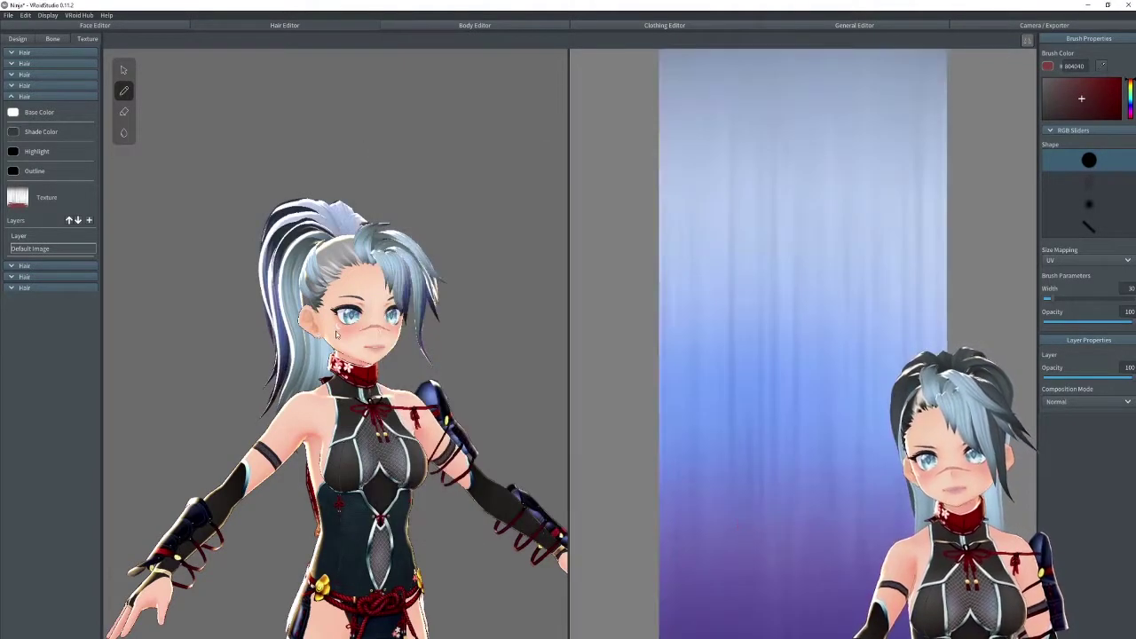
right_click_drag(337, 335, 364, 284)
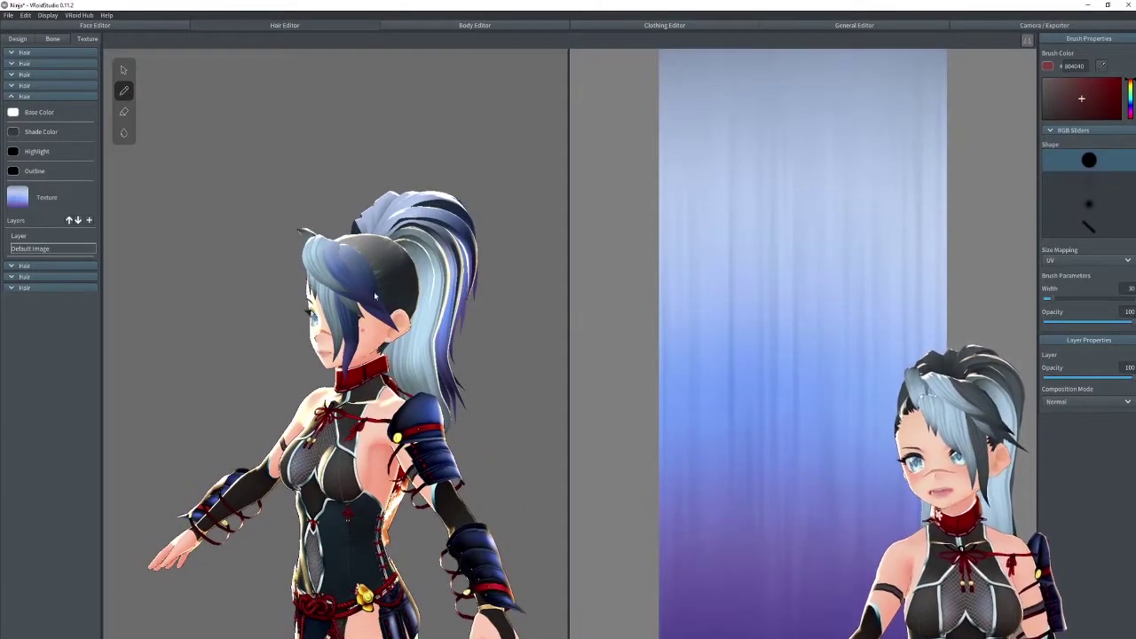
Step: In the hair design, select front strand Hair 83, try the light grey material on it, and assign it the light blue material
left_click(17, 41)
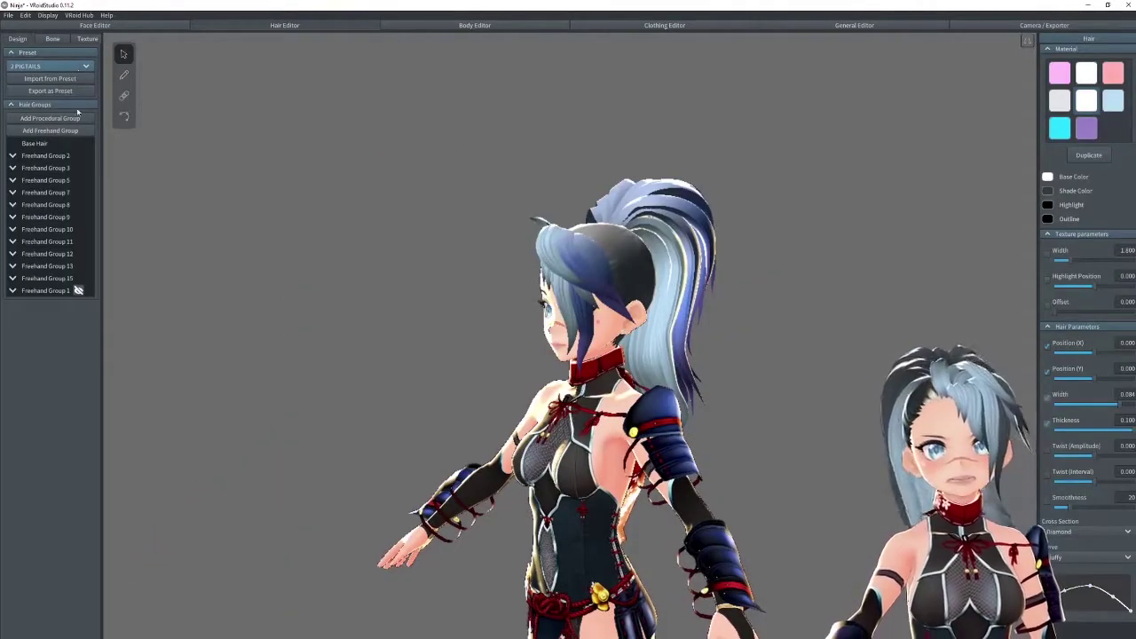
left_click(572, 253)
mouse_move(572, 253)
right_mouse_down()
mouse_move(449, 311)
mouse_move(575, 261)
right_mouse_up()
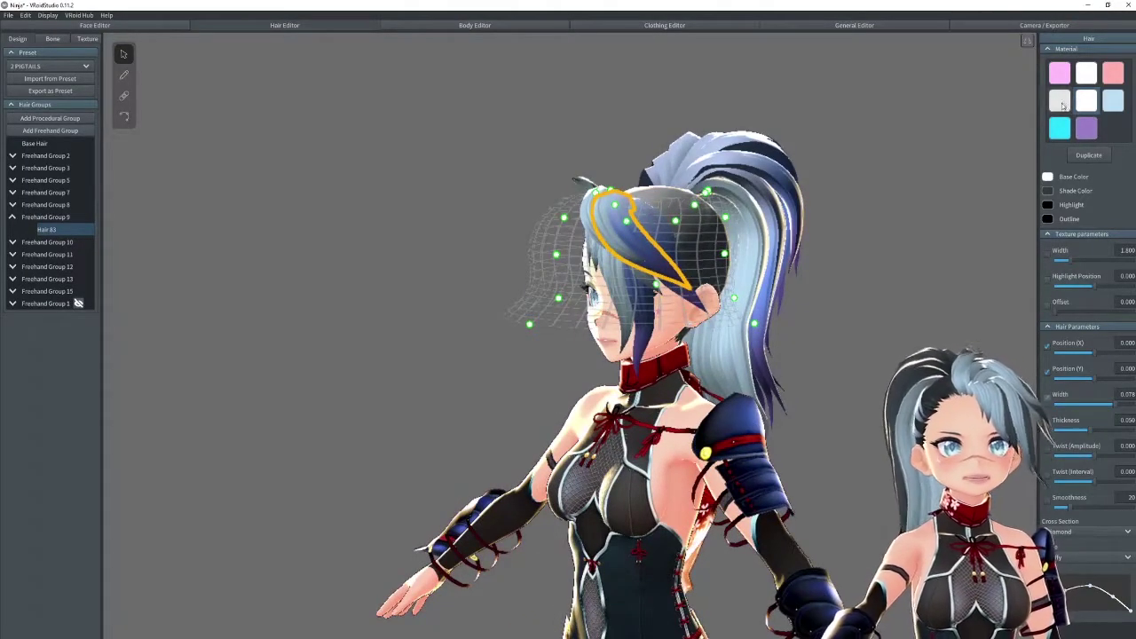
left_click(1062, 106)
mouse_move(756, 220)
right_mouse_down()
mouse_move(776, 215)
mouse_move(768, 226)
right_mouse_up()
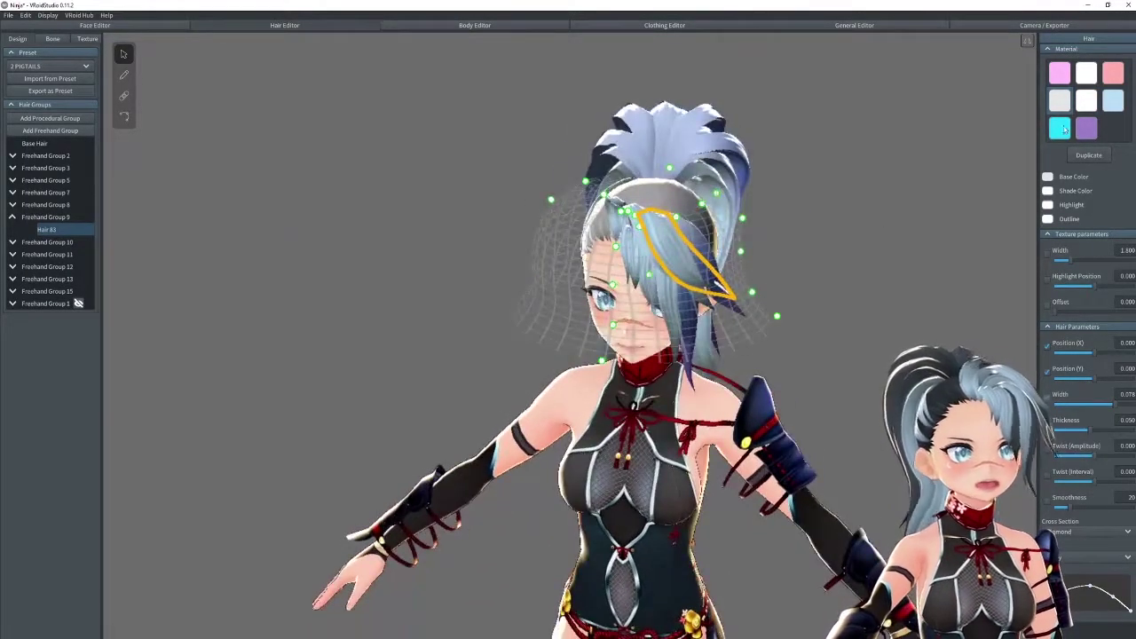
left_click(1110, 103)
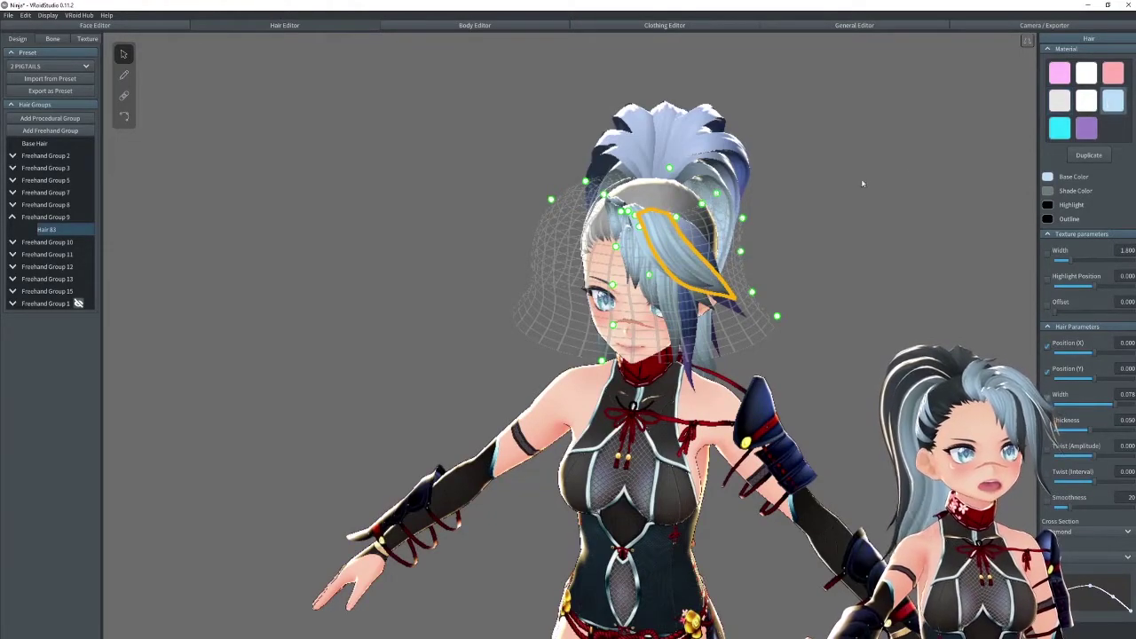
Step: Assign the light blue material to bang strand Hair 45 and to the lower front strand in Freehand Group 5
right_click_drag(862, 182, 867, 217)
left_click(646, 278)
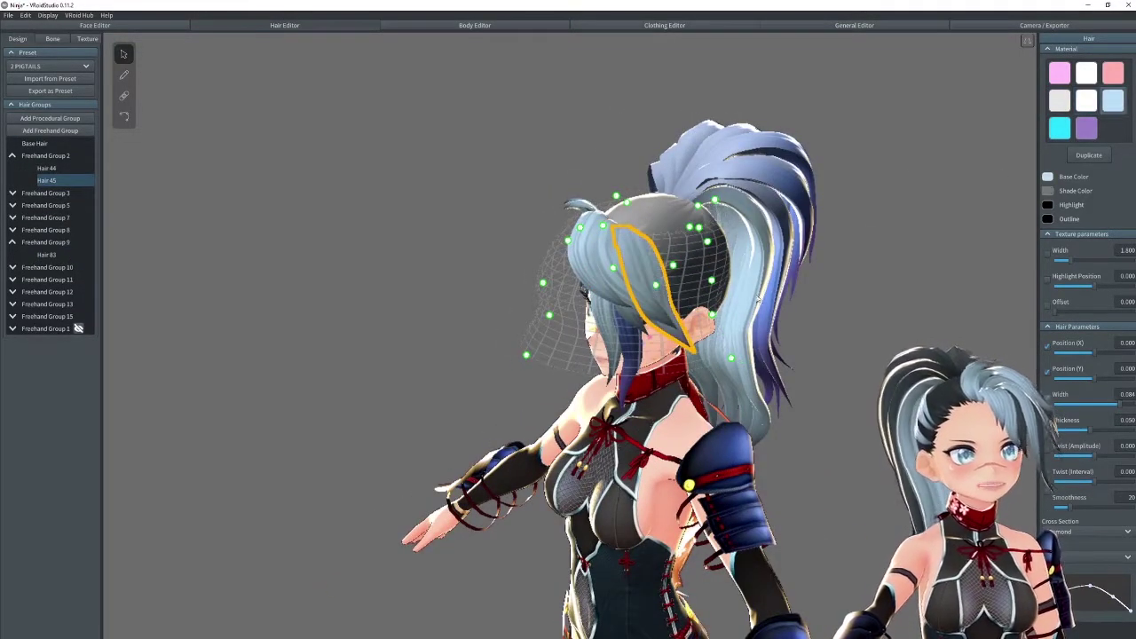
left_click(638, 357)
left_click(1106, 105)
left_click(827, 240)
right_click_drag(826, 240, 442, 199)
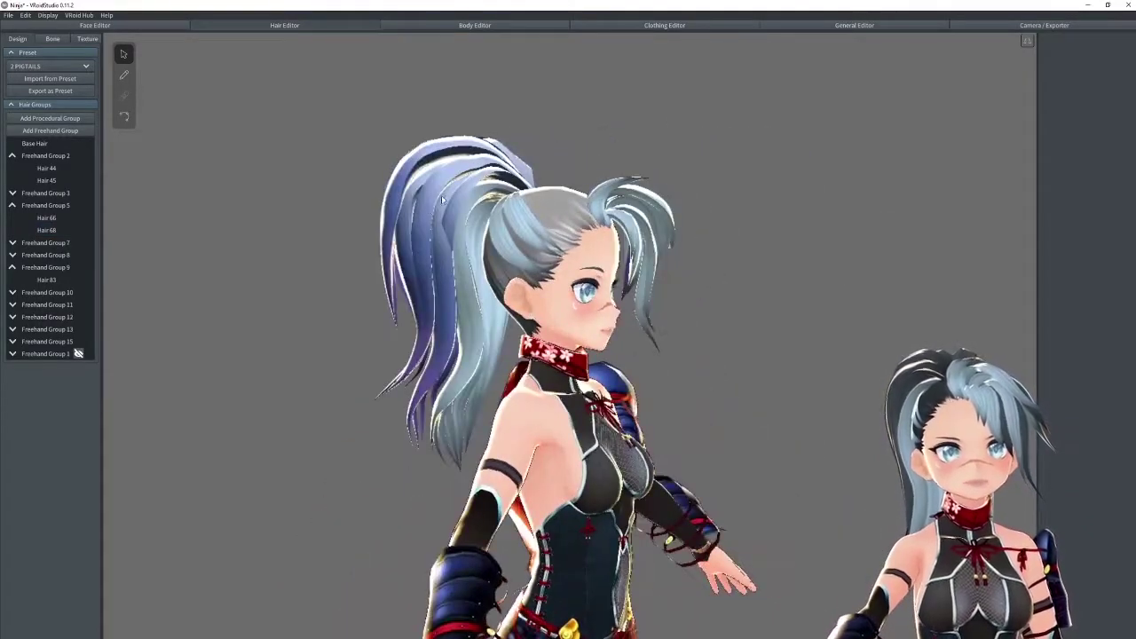
Step: Select a ponytail strand, try yellow #FFFF00 as the gradient material's base color, and set it back to white #FFFFFF
left_click(428, 246)
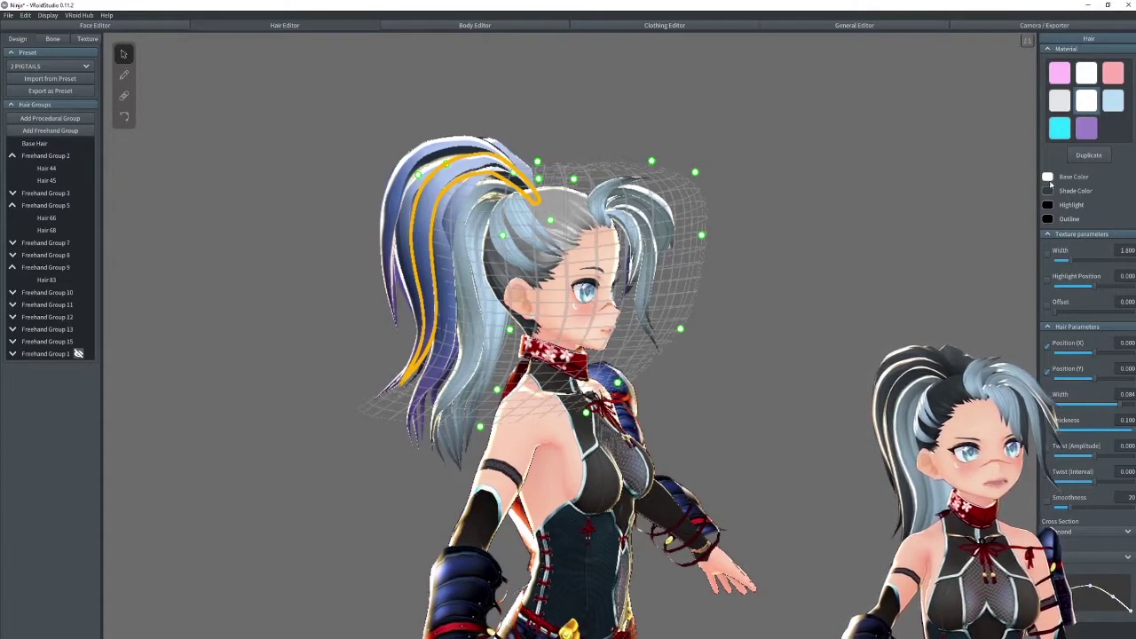
left_click(1048, 176)
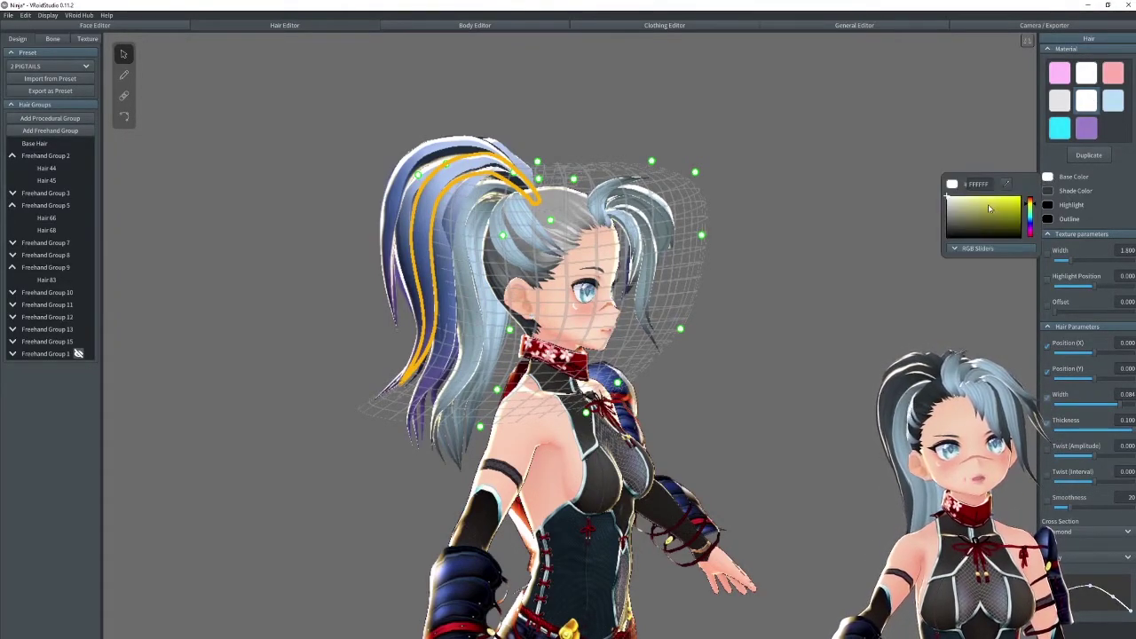
left_click_drag(976, 210, 1048, 196)
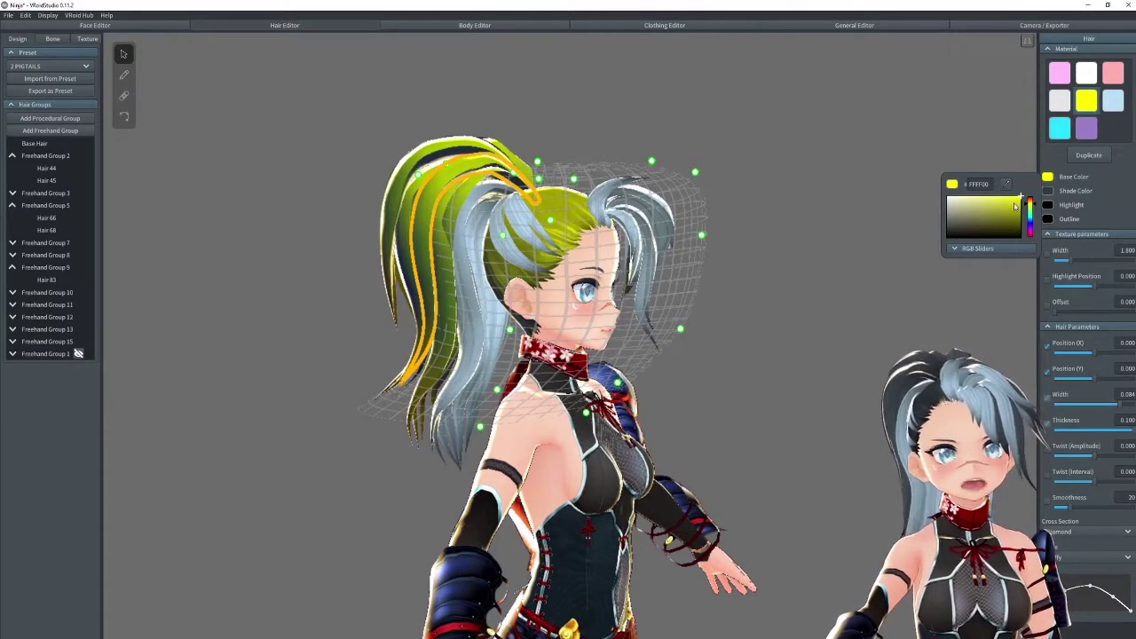
left_click_drag(1020, 200, 848, 197)
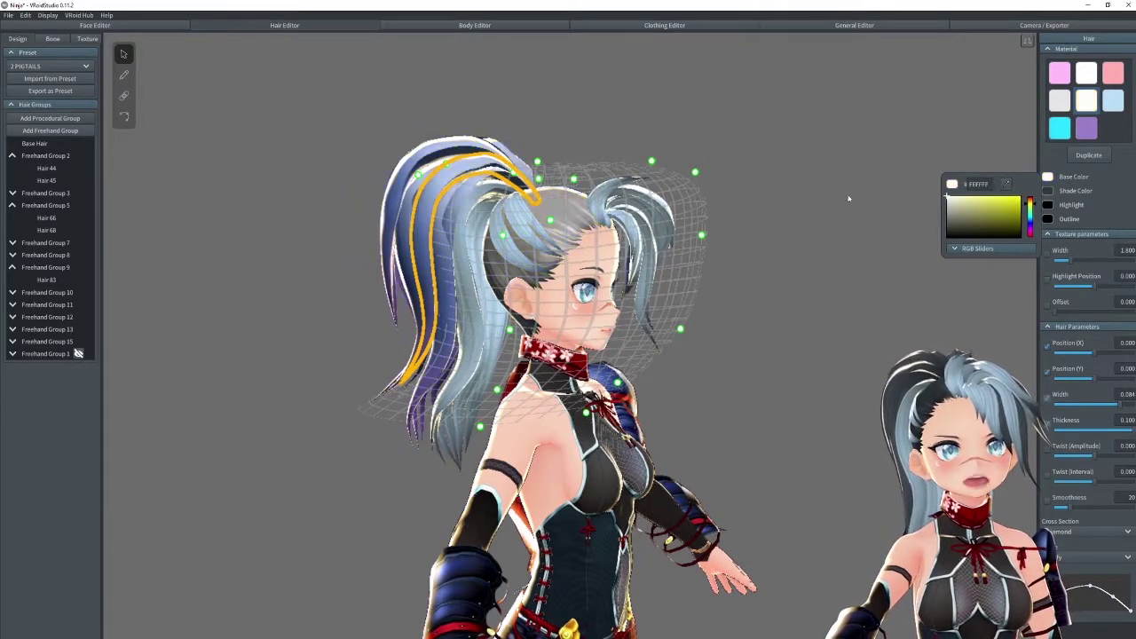
left_click(824, 188)
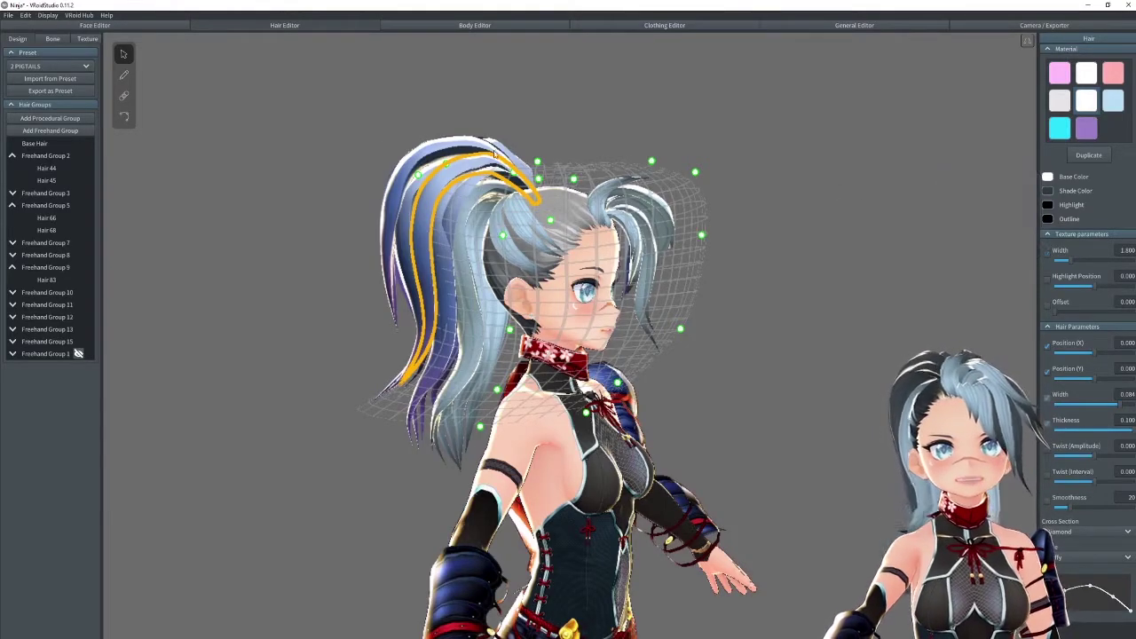
Step: Select side strand Hair 165, set the light blue material's shade color to bright cyan, and check the hair from several angles
right_click_drag(494, 150, 468, 147)
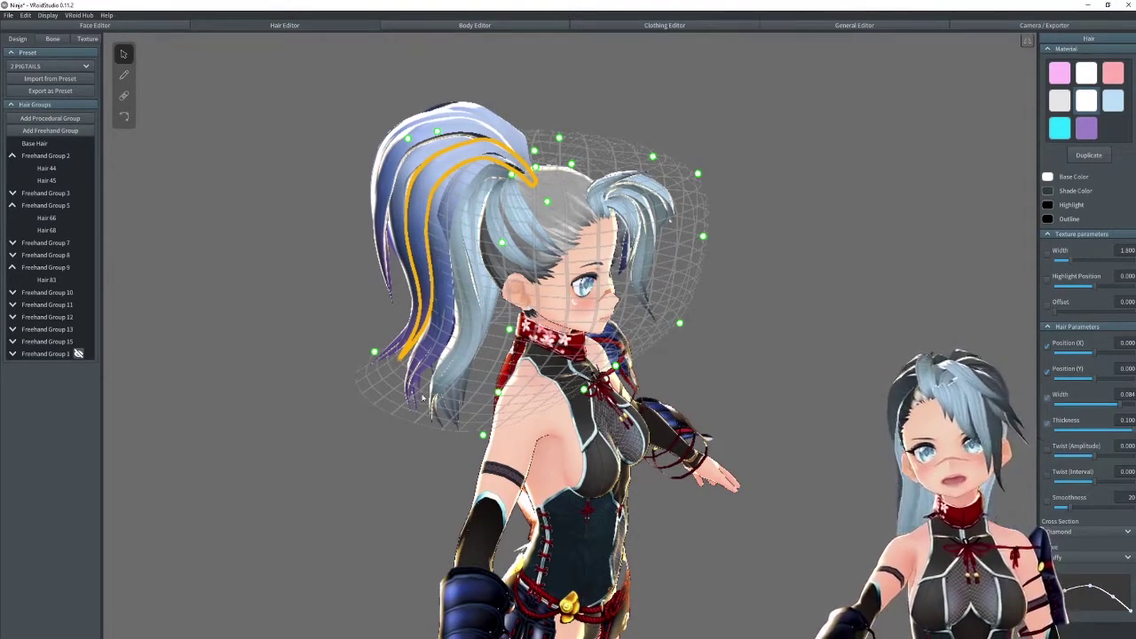
left_click(909, 169)
right_click_drag(487, 155, 652, 144)
right_click_drag(460, 200, 537, 217)
left_click(611, 215)
left_click(1047, 191)
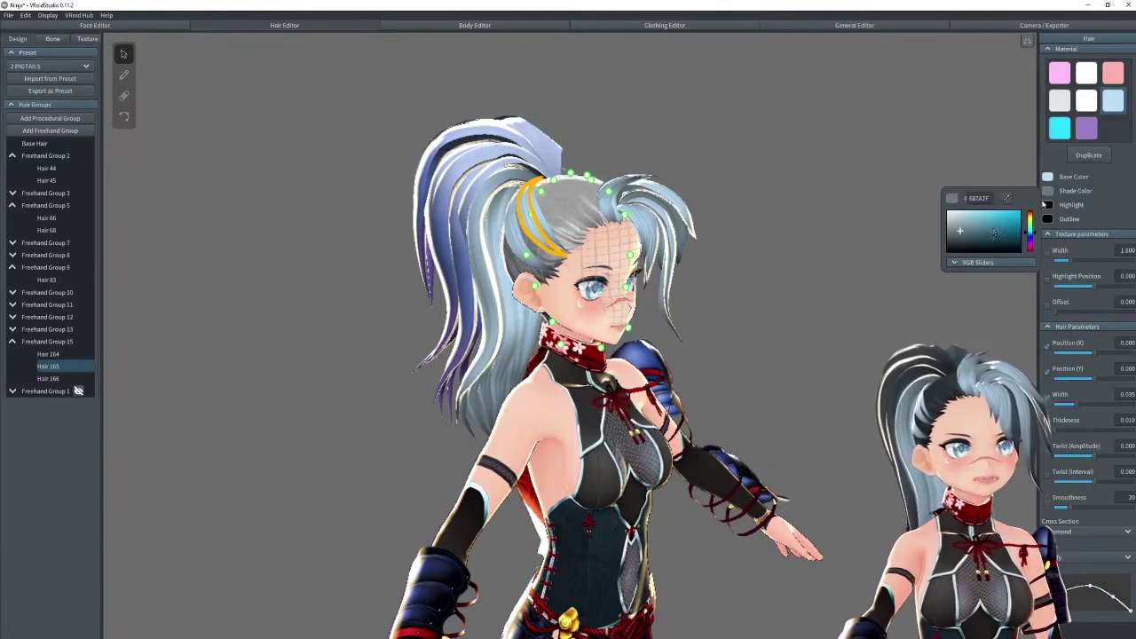
left_click(1021, 208)
left_click(737, 223)
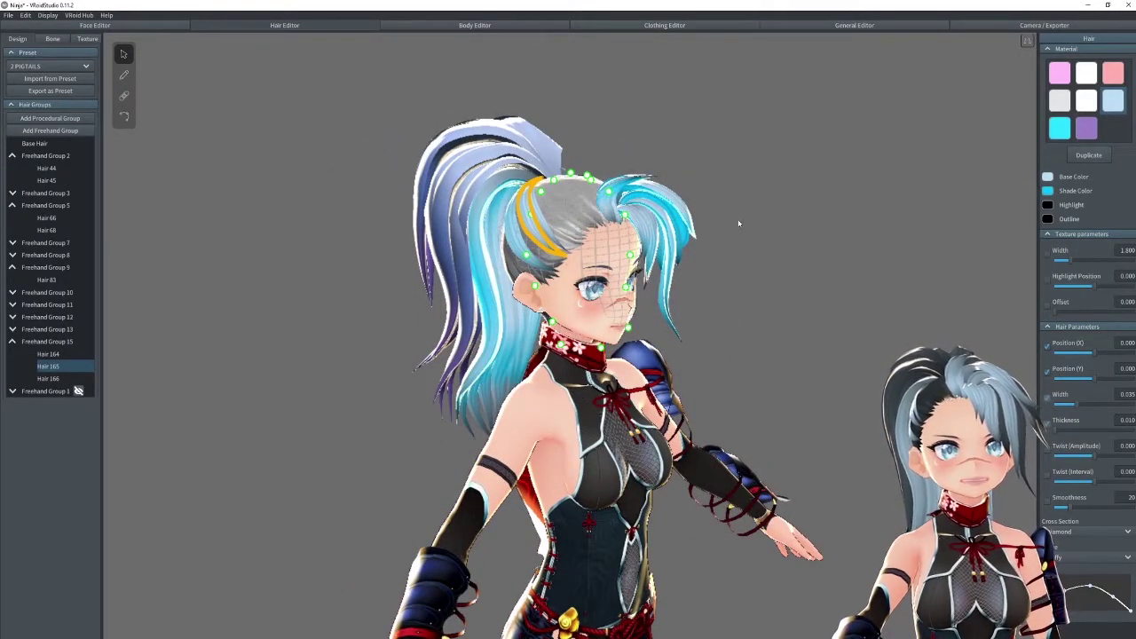
scroll(738, 223, "up", 5)
right_click_drag(737, 223, 362, 209)
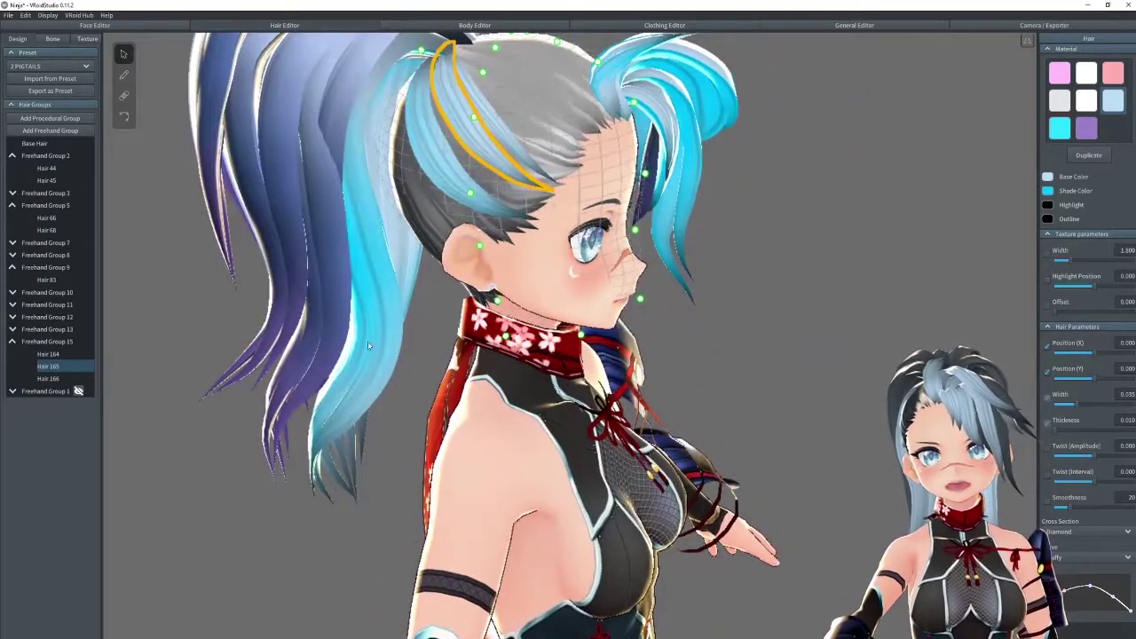
right_click_drag(668, 122, 750, 153)
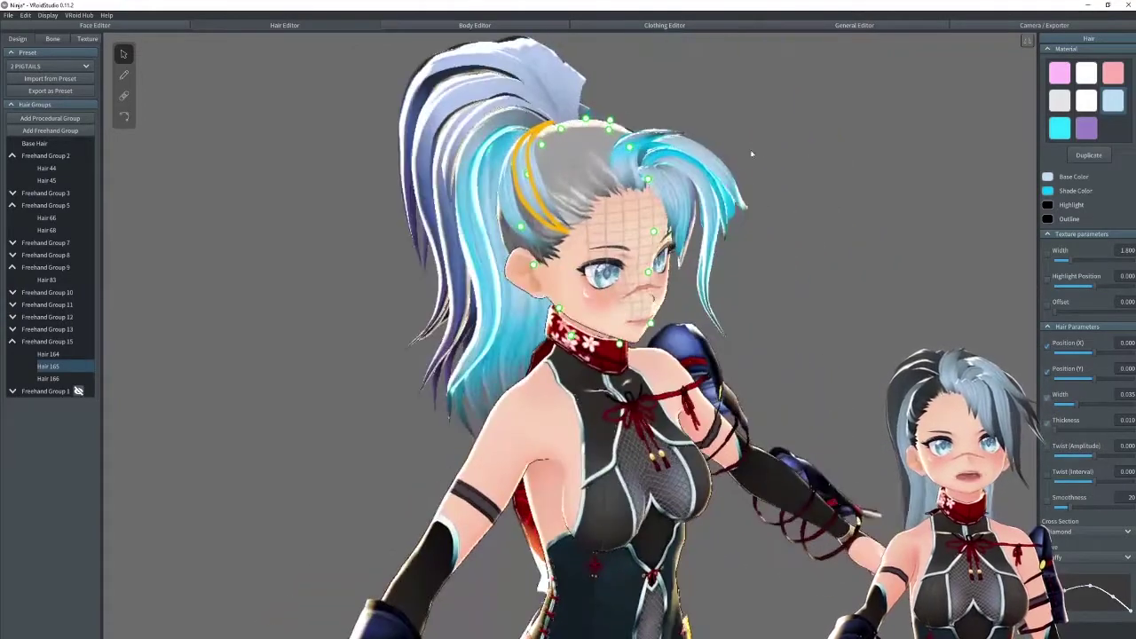
Step: Select ponytail strand Hair 113 and set the gradient material's shade color to white #FFFFFF
left_click(543, 90)
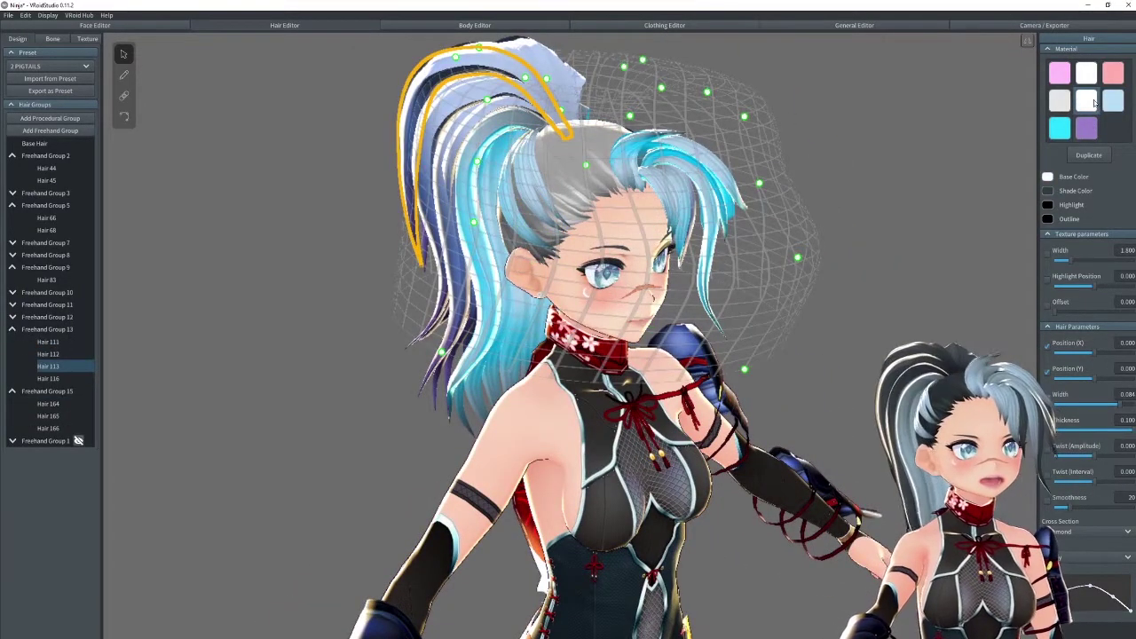
left_click(1047, 191)
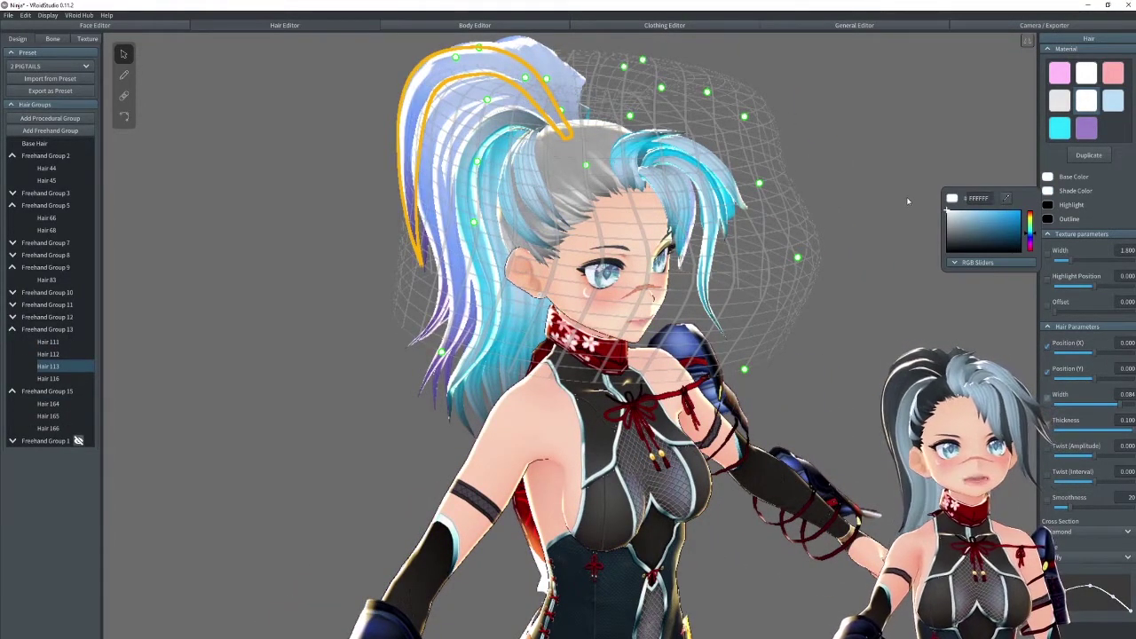
left_click(682, 158)
right_click_drag(686, 174, 737, 178)
Step: Try a light grey shade color on the gradient material, compare it on the model, and set it back to white #FFFFFF
left_click(1047, 191)
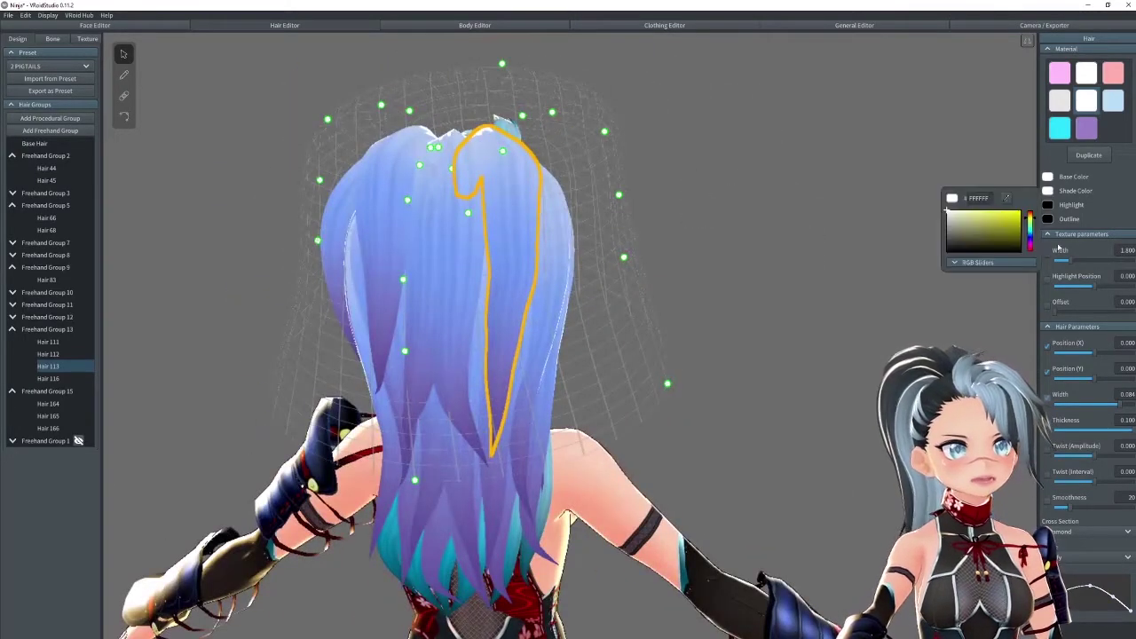
mouse_move(955, 217)
left_mouse_down()
mouse_move(960, 227)
mouse_move(998, 218)
mouse_move(958, 218)
mouse_move(933, 238)
mouse_move(935, 215)
left_mouse_up()
left_click(1030, 237)
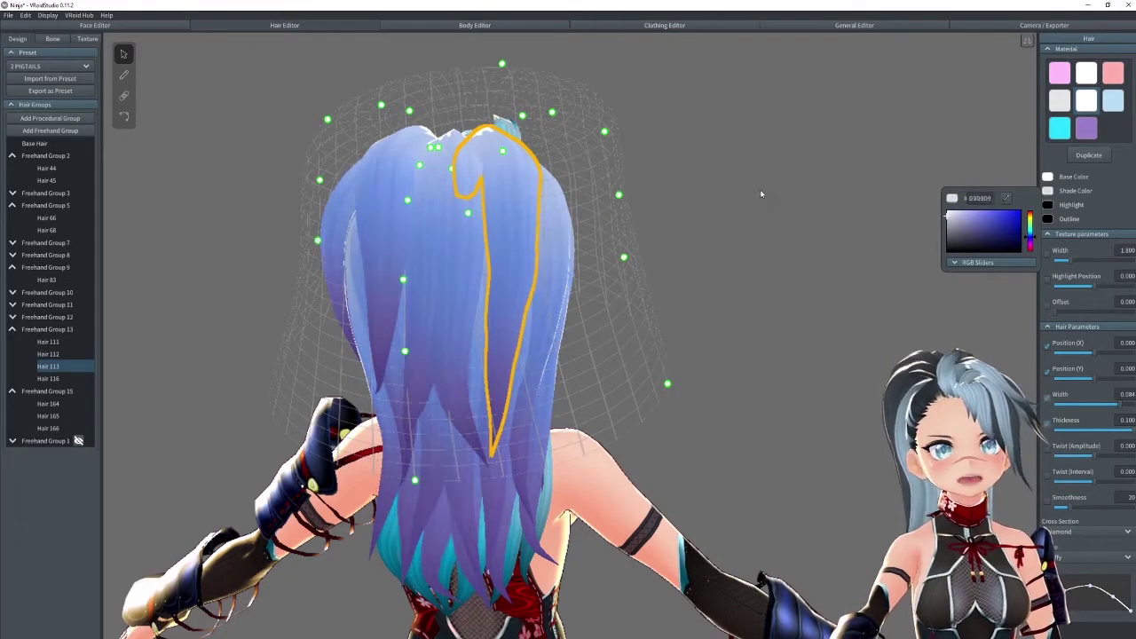
left_click(760, 190)
right_click_drag(636, 183, 741, 176)
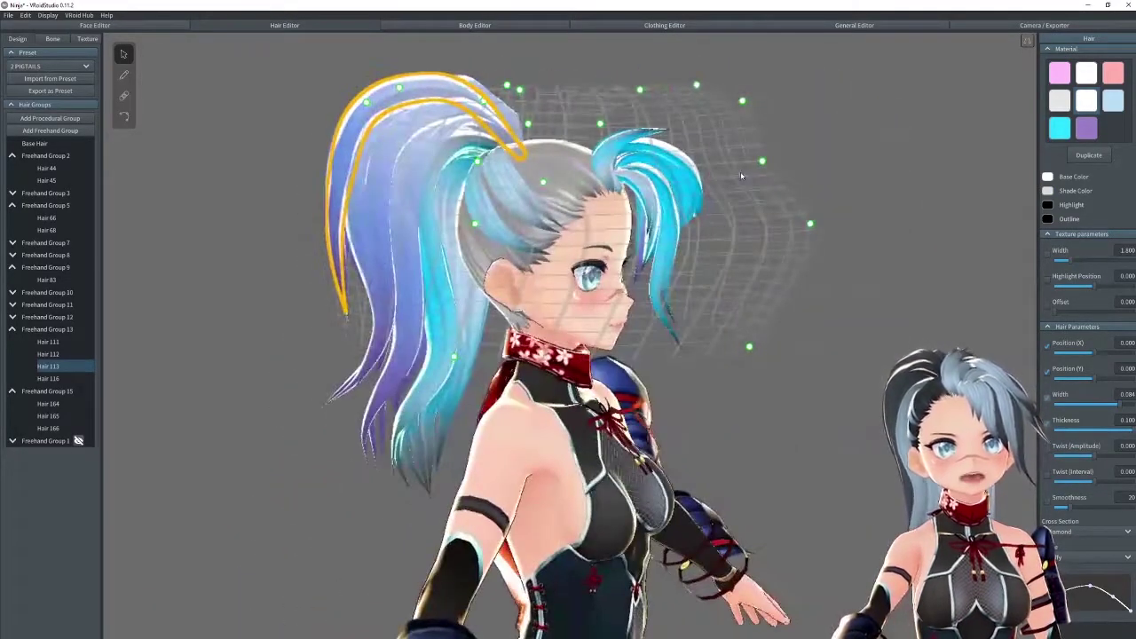
left_click(1047, 191)
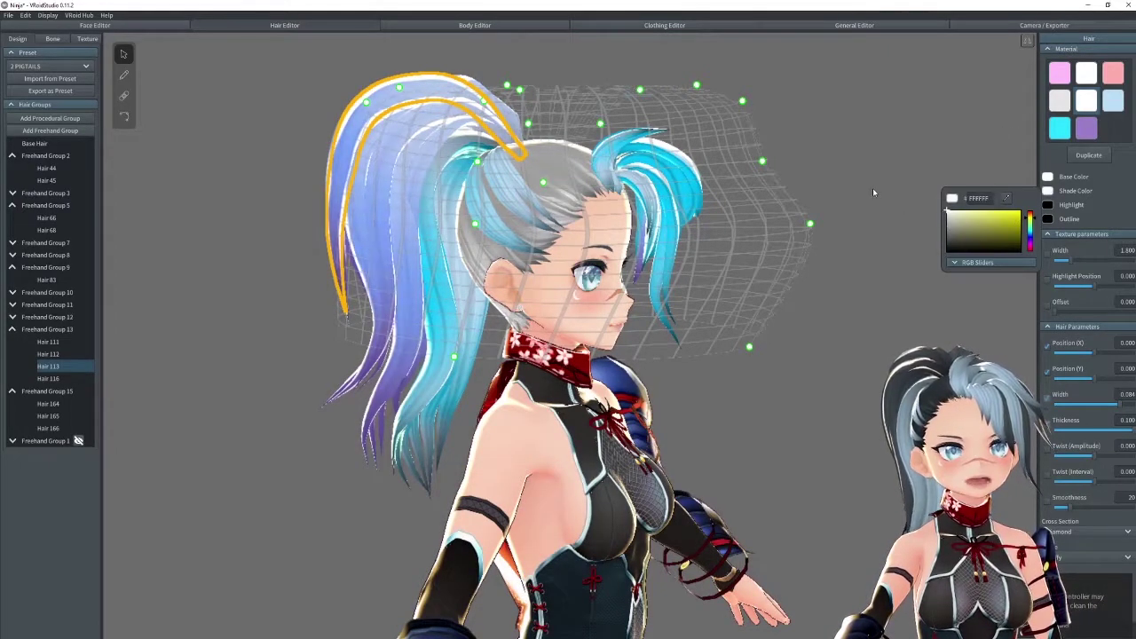
Step: Try highlight colors for the gradient material and set the highlight to a very dark blue-grey, #1D1D22
left_click(1048, 205)
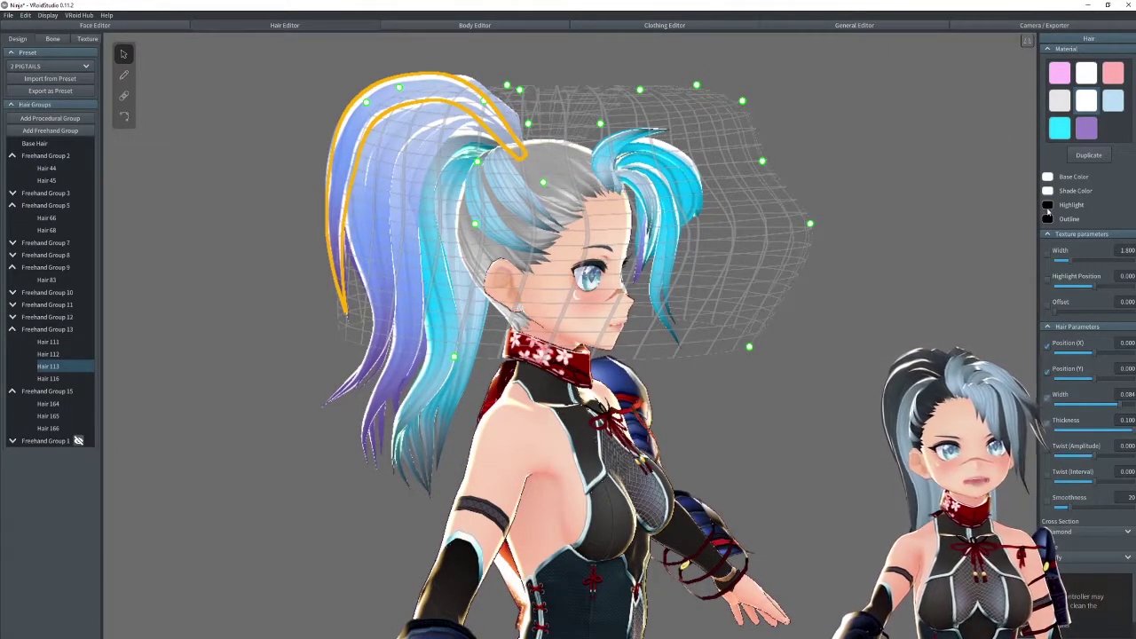
left_click(1048, 206)
mouse_move(963, 242)
left_mouse_down()
mouse_move(905, 228)
mouse_move(928, 266)
mouse_move(964, 253)
left_mouse_up()
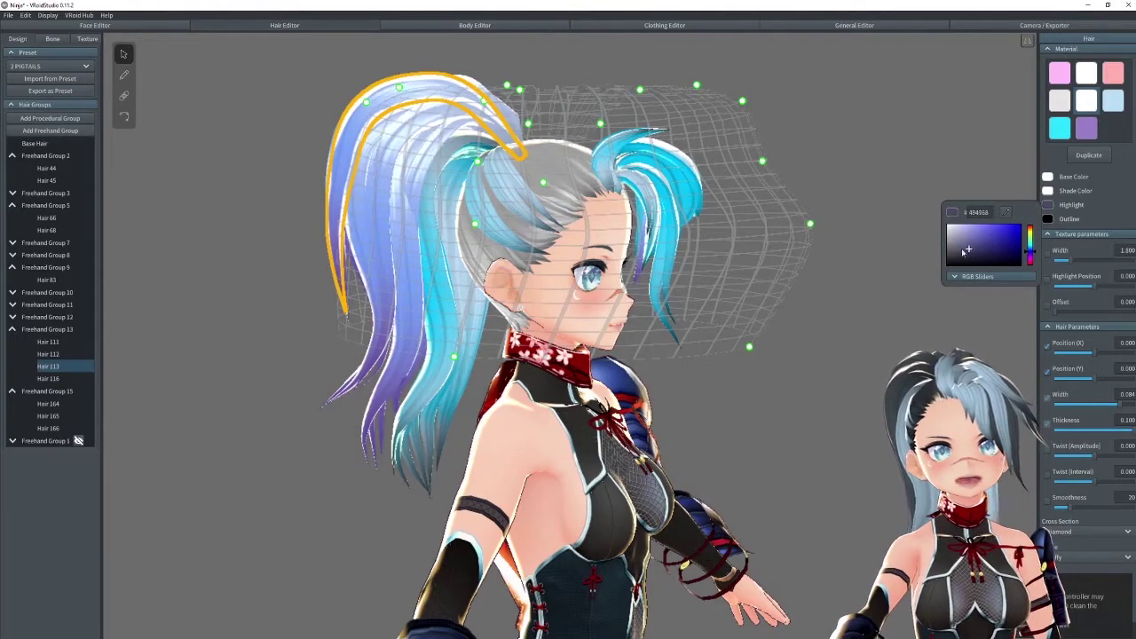
left_click(957, 261)
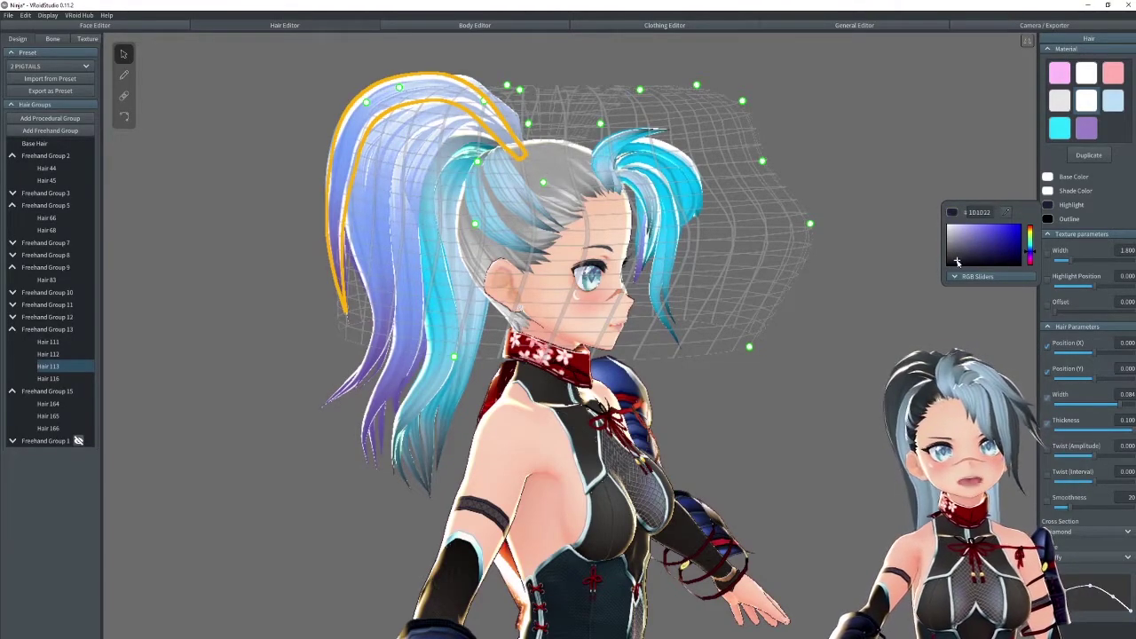
left_click(814, 175)
left_click(857, 190)
right_click_drag(814, 176, 709, 216)
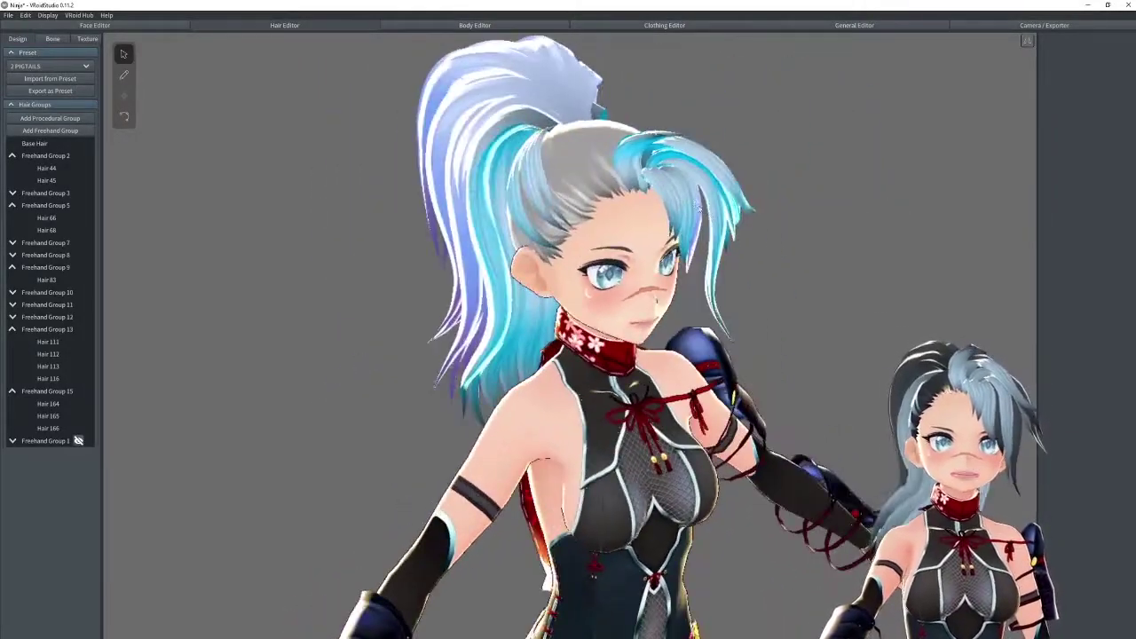
Step: Try to apply the gradient material to all of the bang strands in Freehand Group 2 at once
left_click(694, 166)
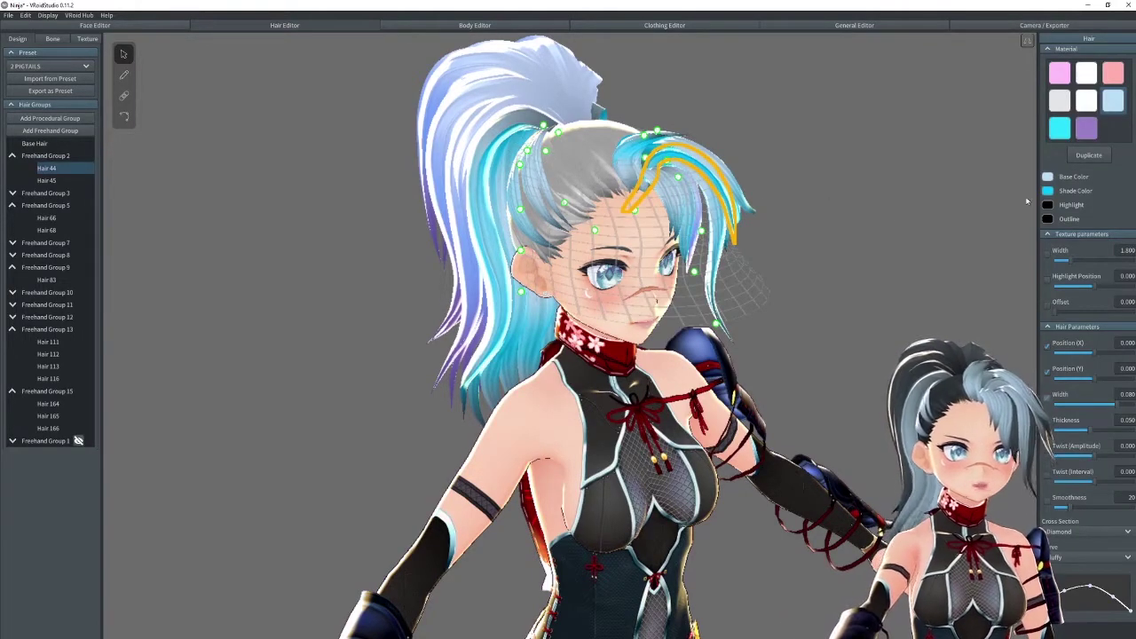
left_click(48, 155)
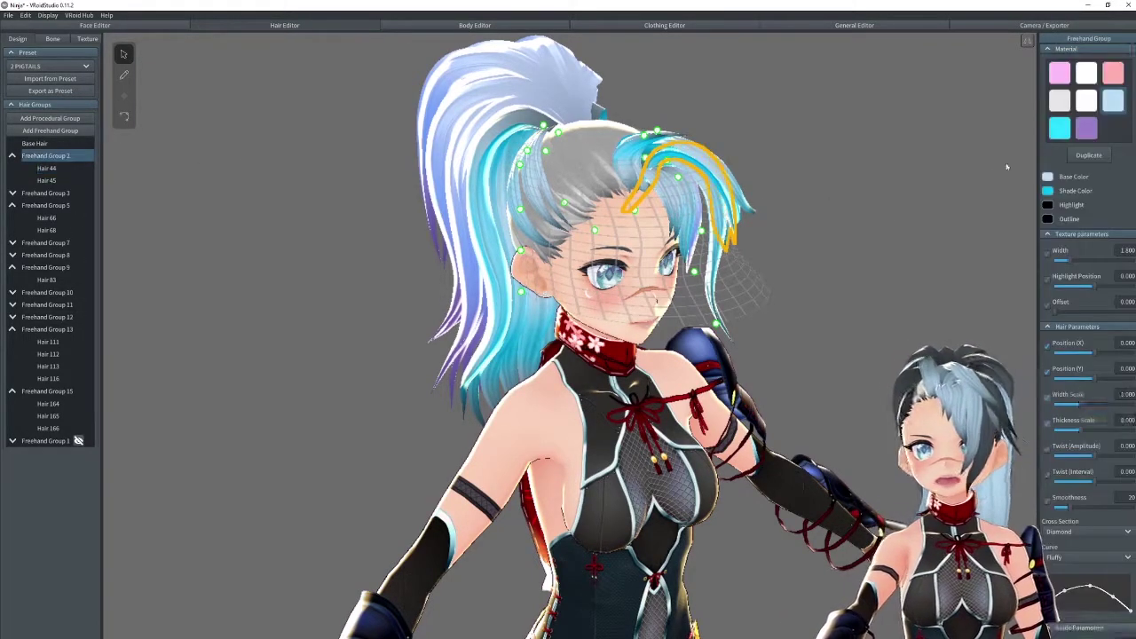
left_click(1064, 134)
right_click_drag(796, 151, 750, 169)
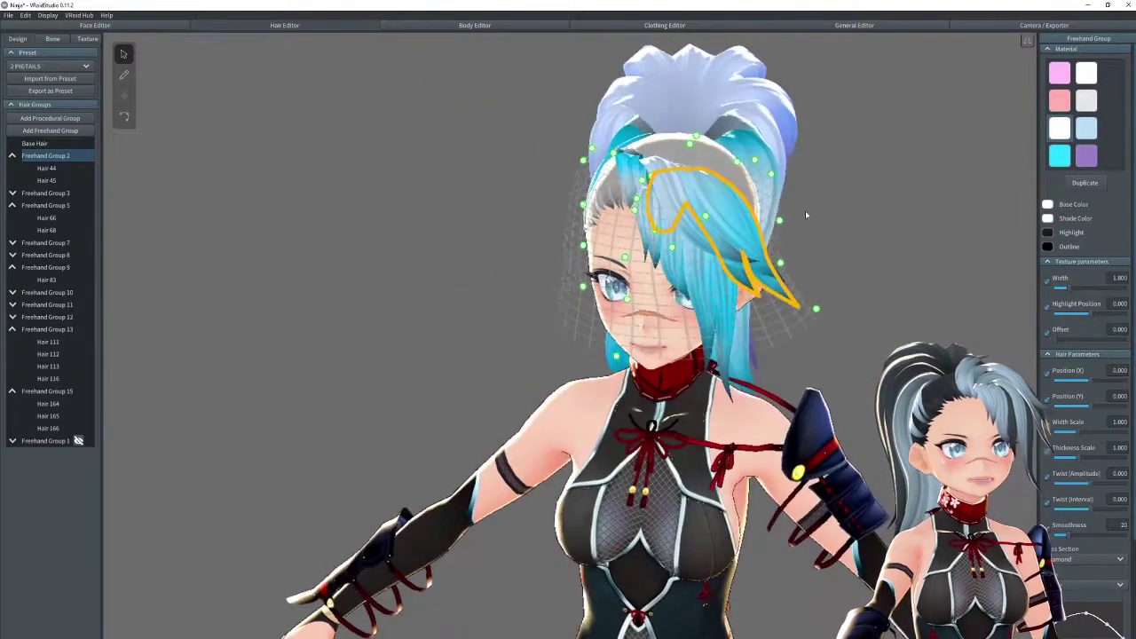
middle_click_drag(750, 168, 873, 172)
Step: Apply the gradient material one by one to the long side-swept bang strands, including Hair 83 and Hair 45
left_click(906, 188)
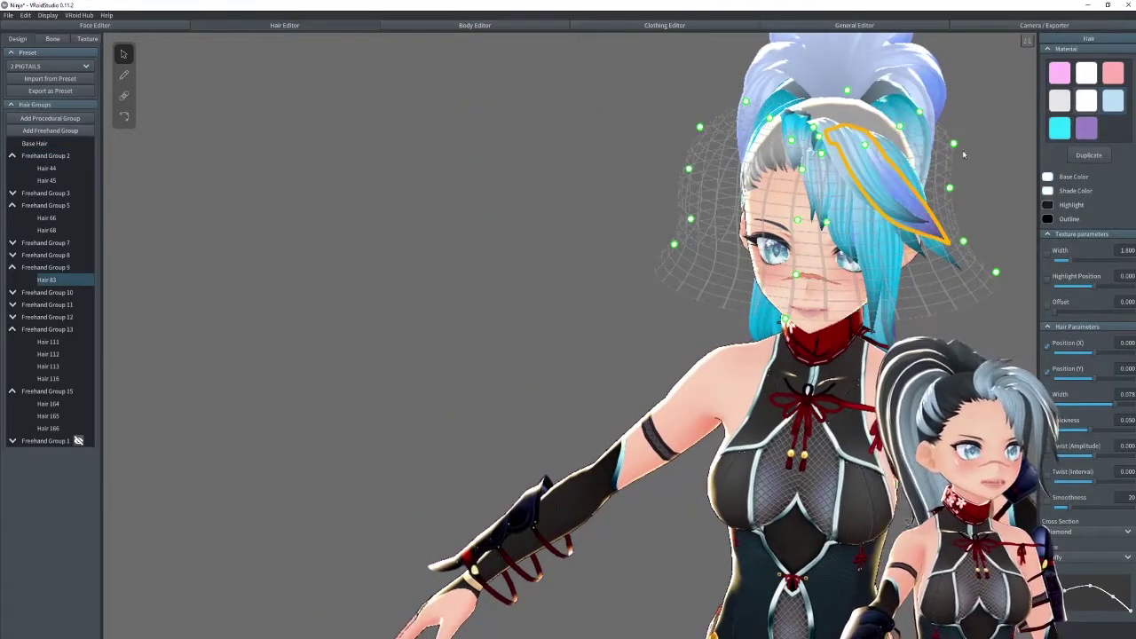
left_click(913, 179)
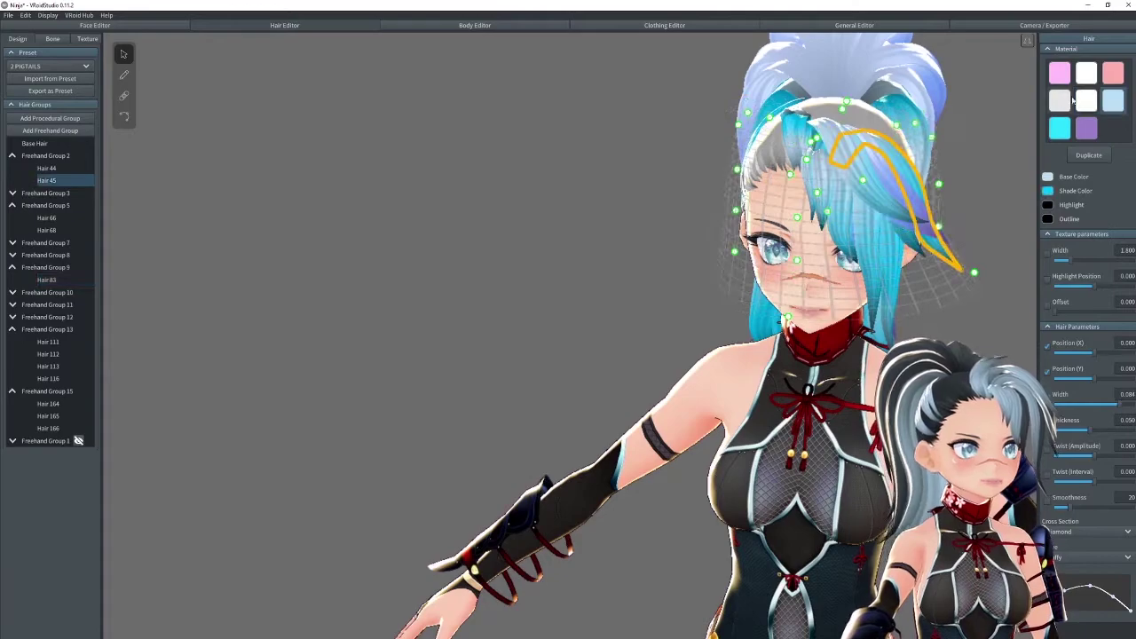
left_click(1109, 102)
left_click(839, 174)
left_click(1107, 104)
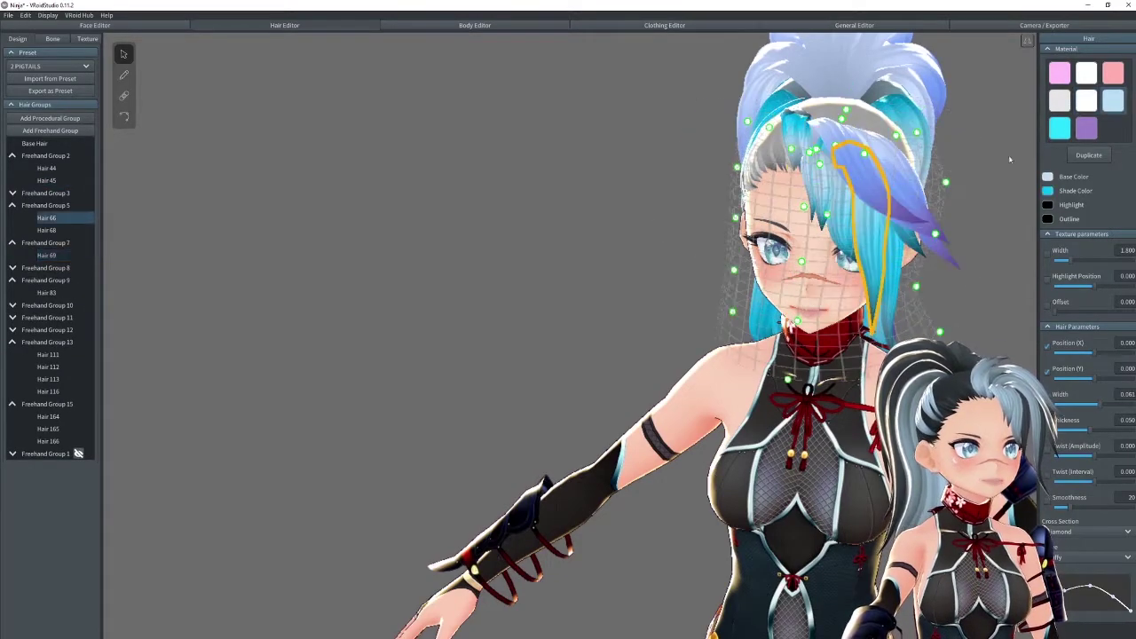
left_click(938, 229)
left_click(1085, 103)
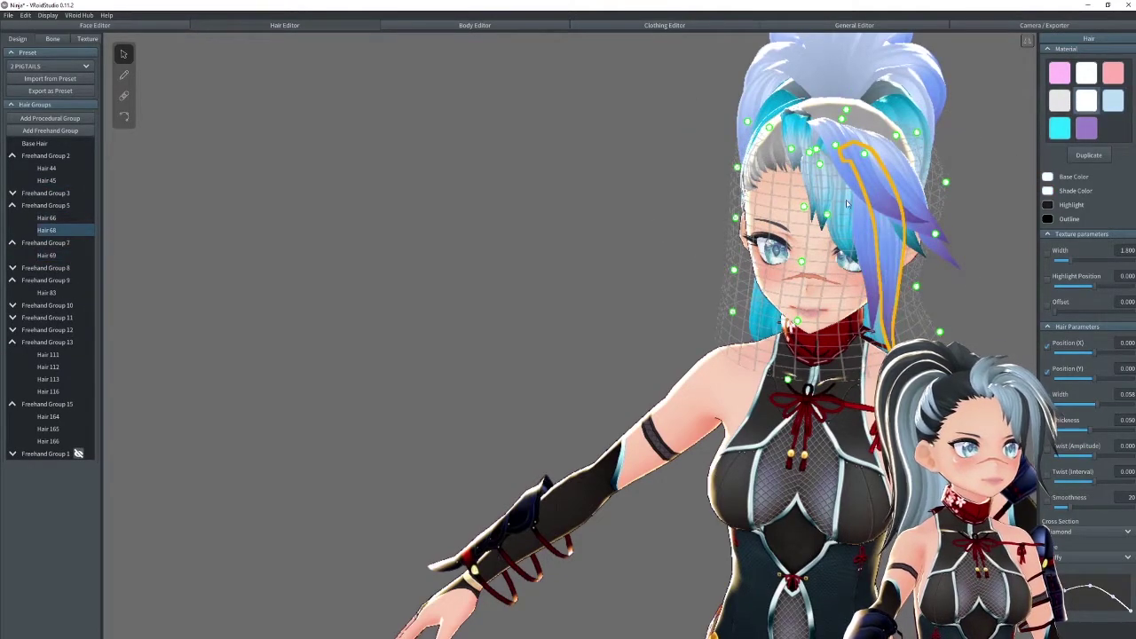
Step: Apply the gradient material to the inner bang strands, including Hair 48, and to the strands at the front hairline
left_click(840, 213)
left_click(1083, 103)
left_click(822, 188)
left_click(1087, 101)
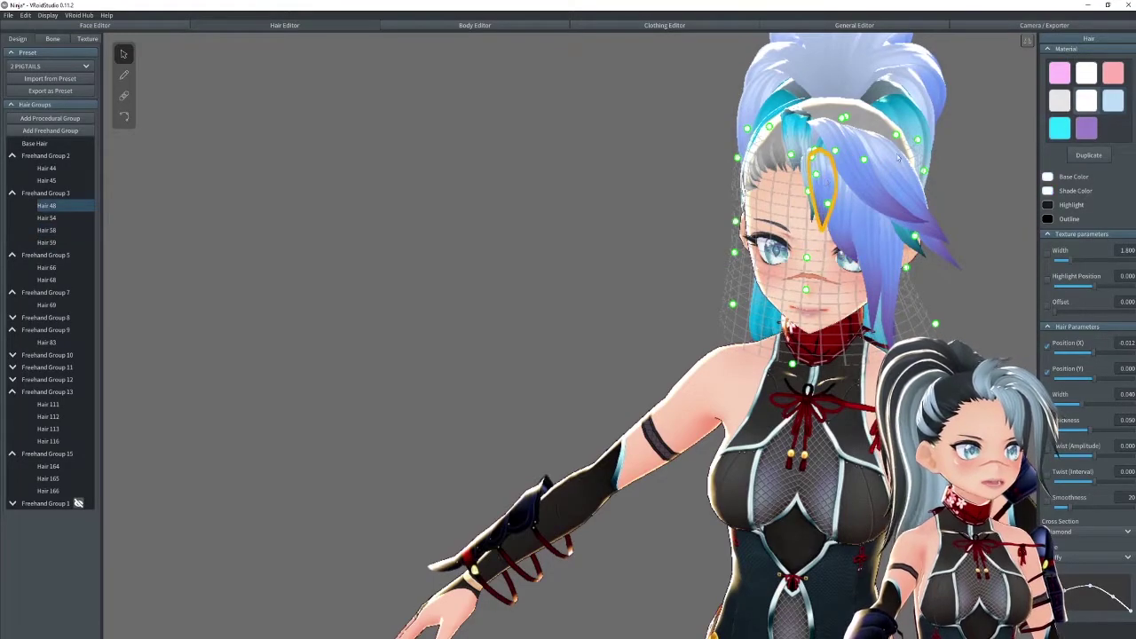
left_click(797, 136)
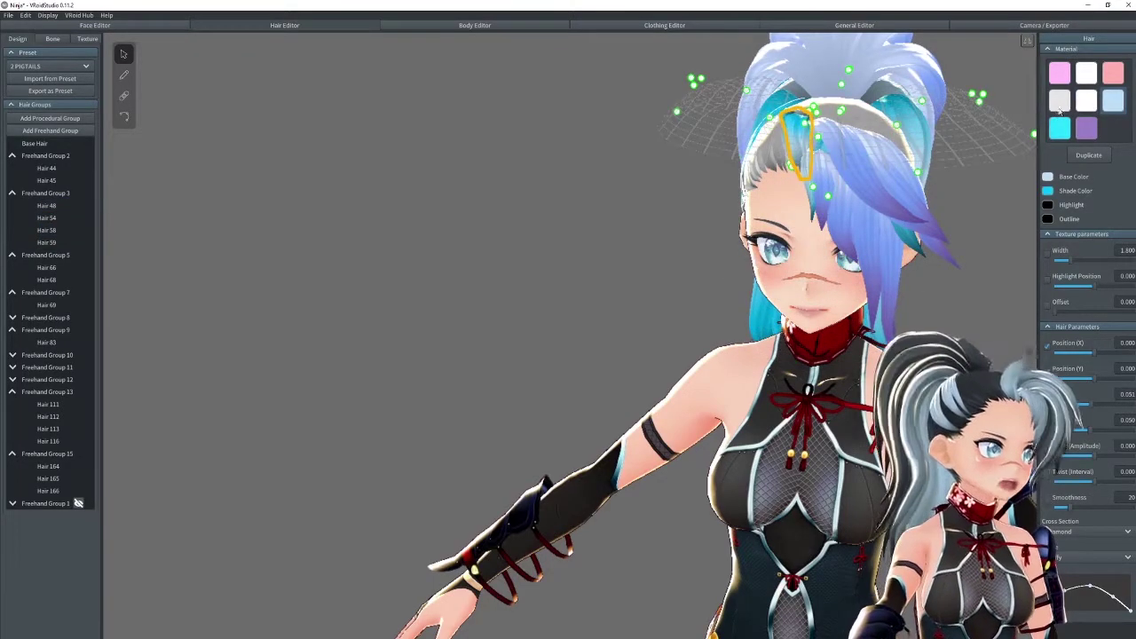
left_click(827, 149)
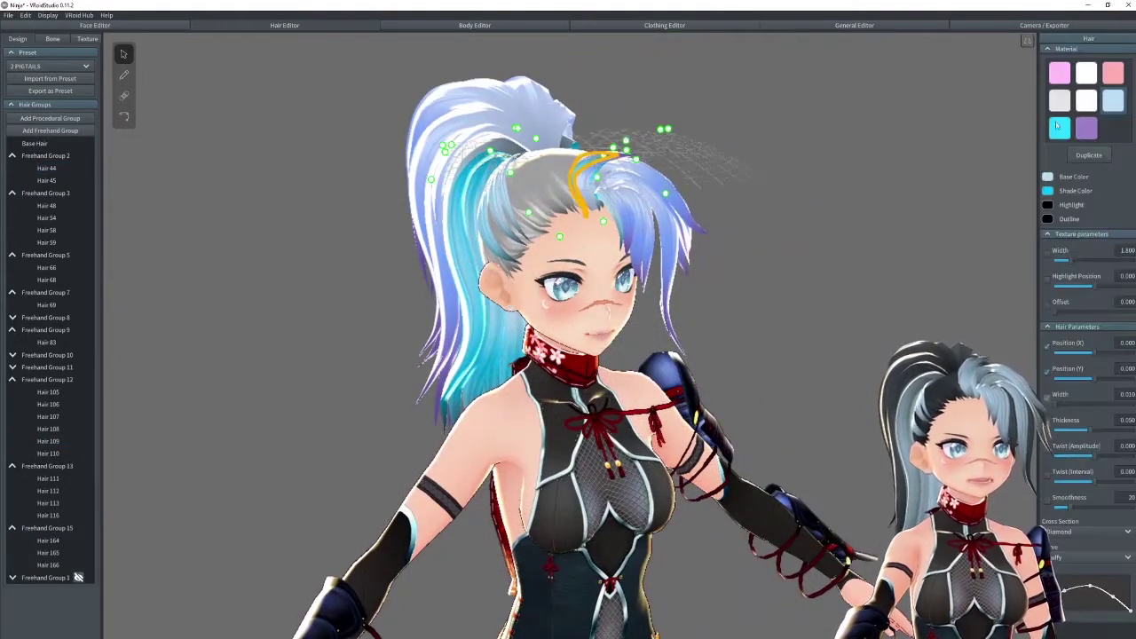
left_click(1088, 100)
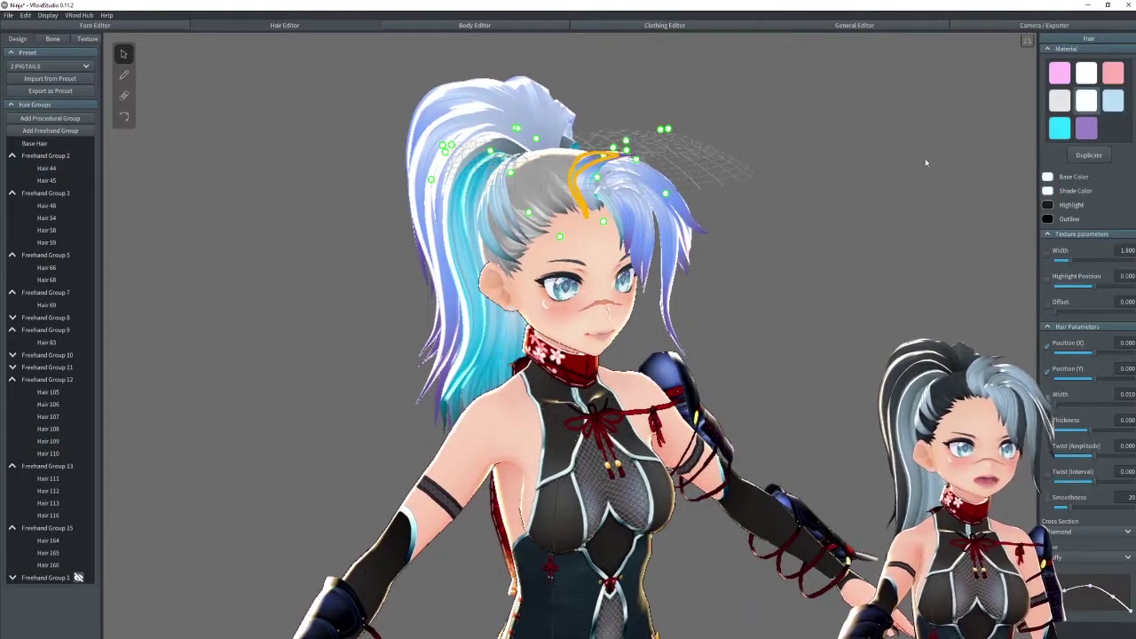
left_click(926, 163)
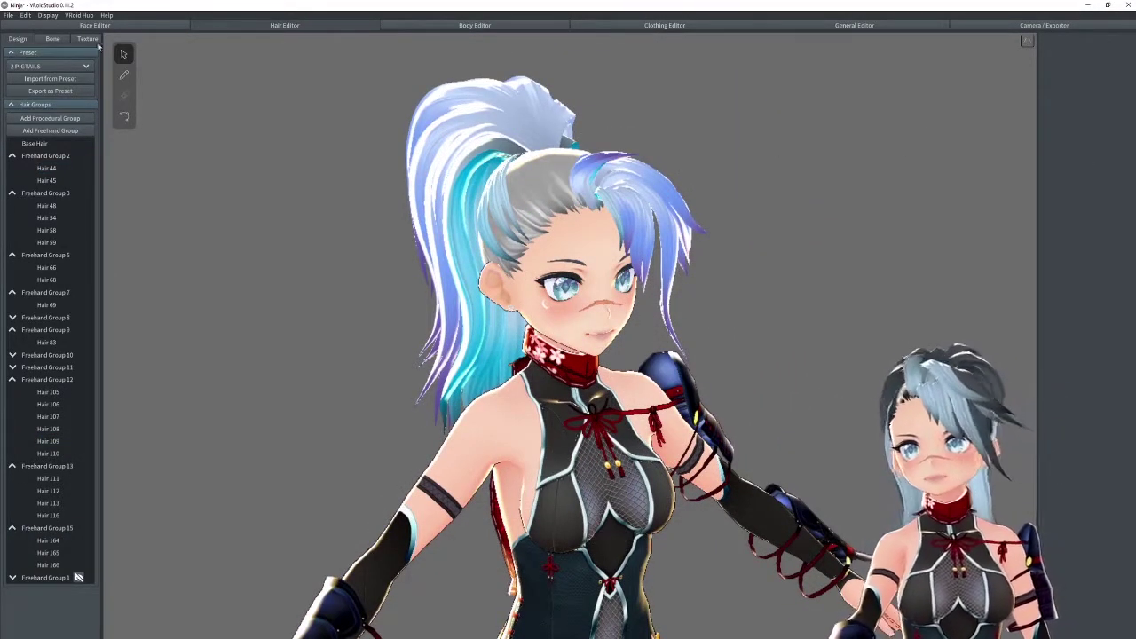
Step: Duplicate the gradient material used on a ponytail strand and expand the duplicate's texture settings
left_click(453, 151)
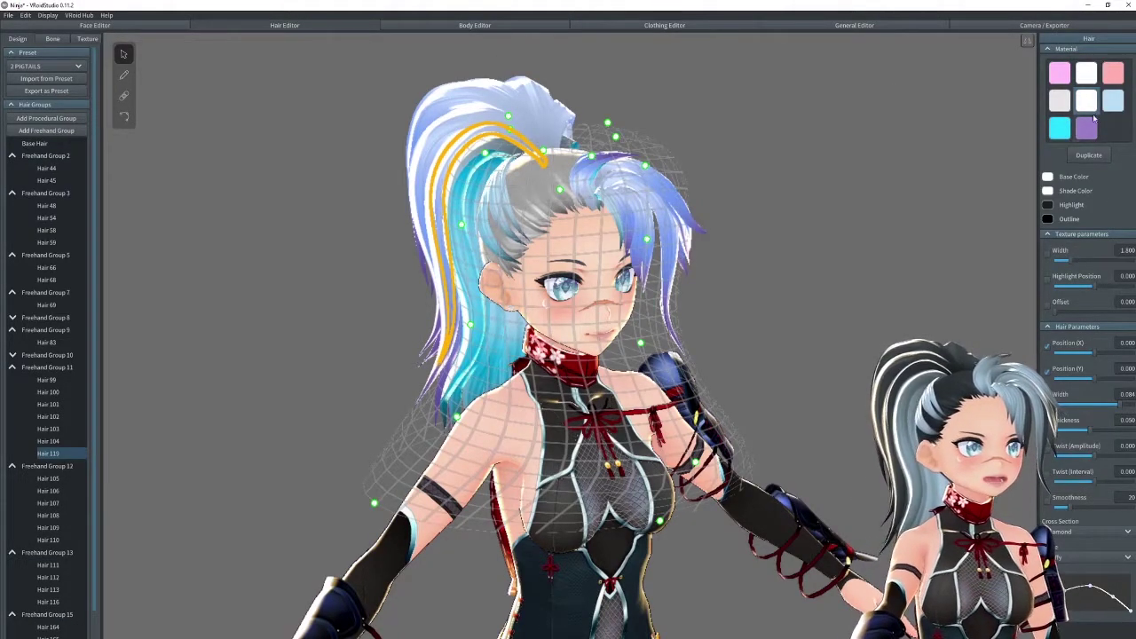
left_click(1089, 156)
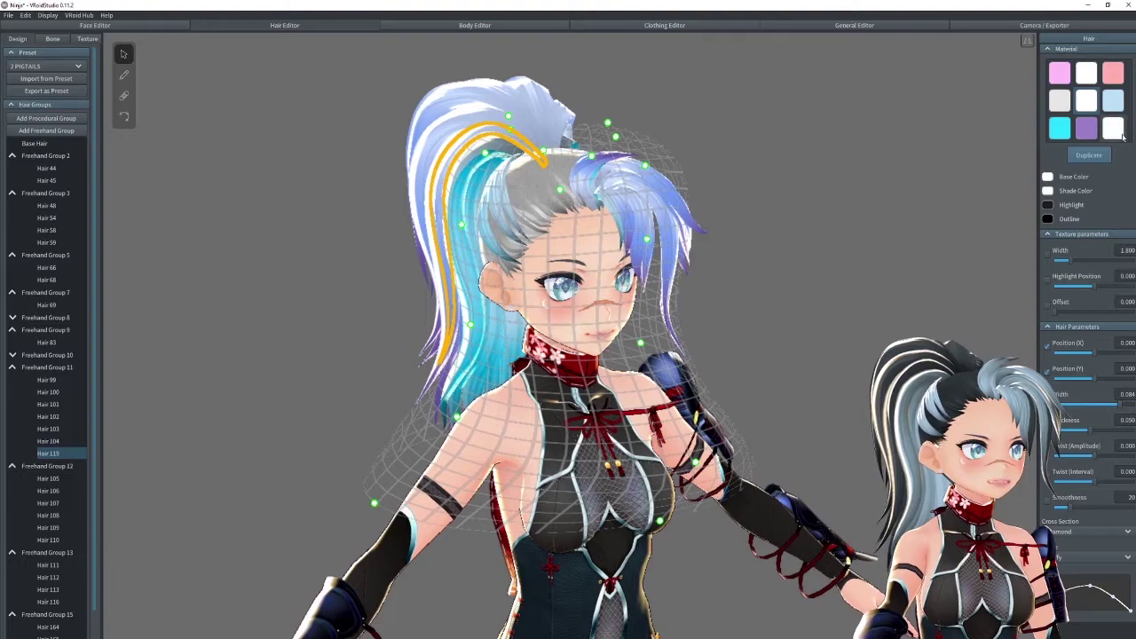
left_click(86, 40)
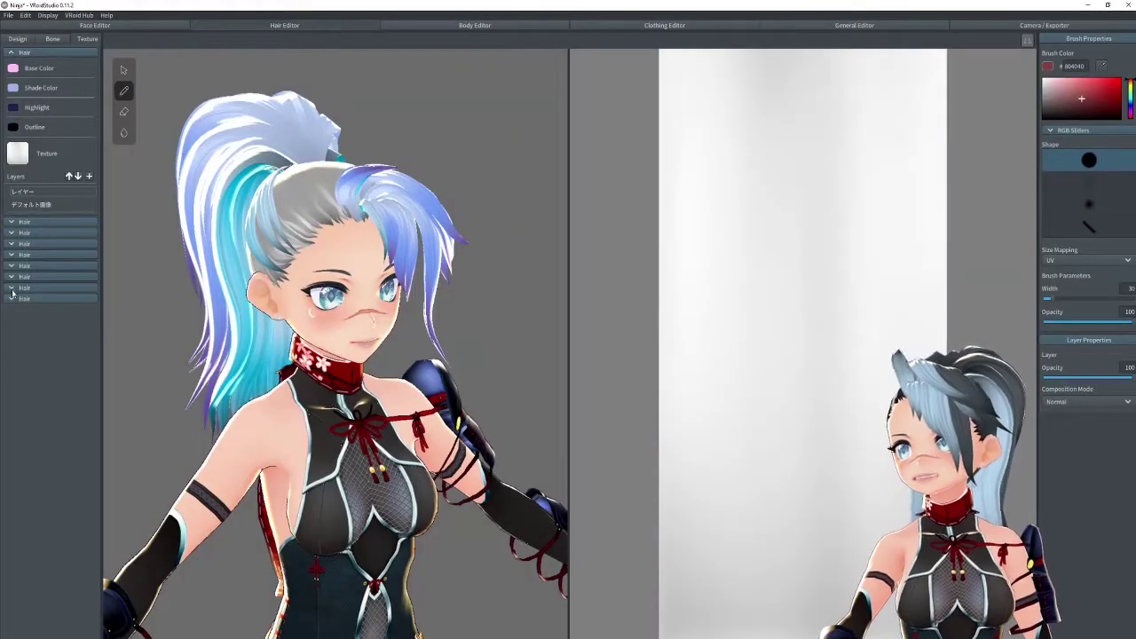
left_click(11, 298)
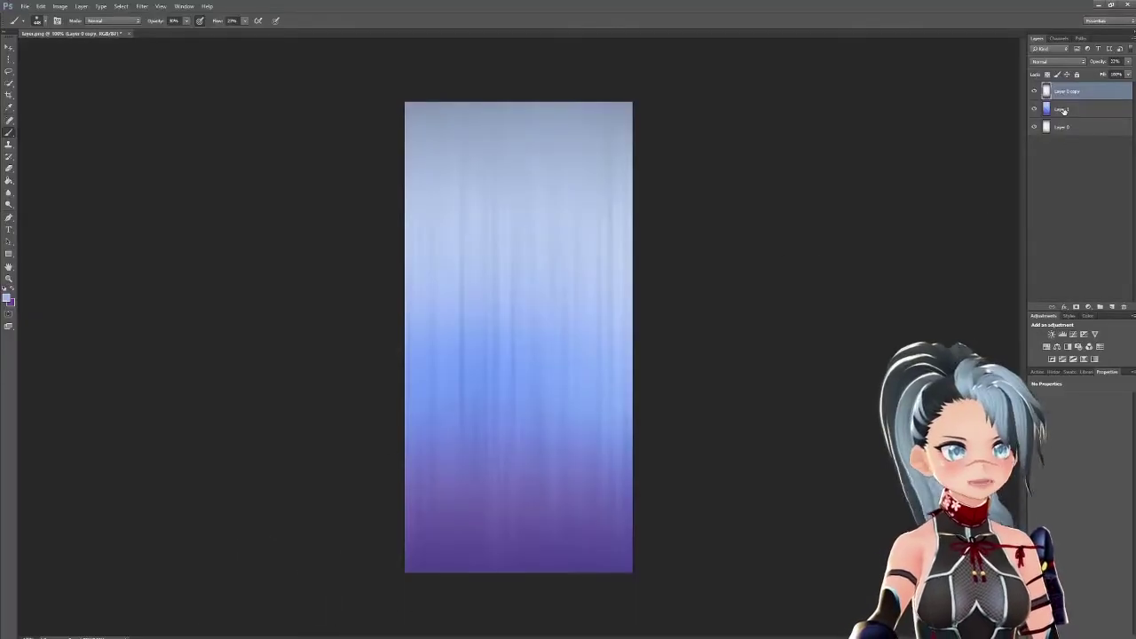
Step: Switch to Photoshop, delete the blue and purple gradient layer, and have an empty layer between Layer 0 and Layer 0 copy
left_click(1064, 110)
left_click(1123, 307)
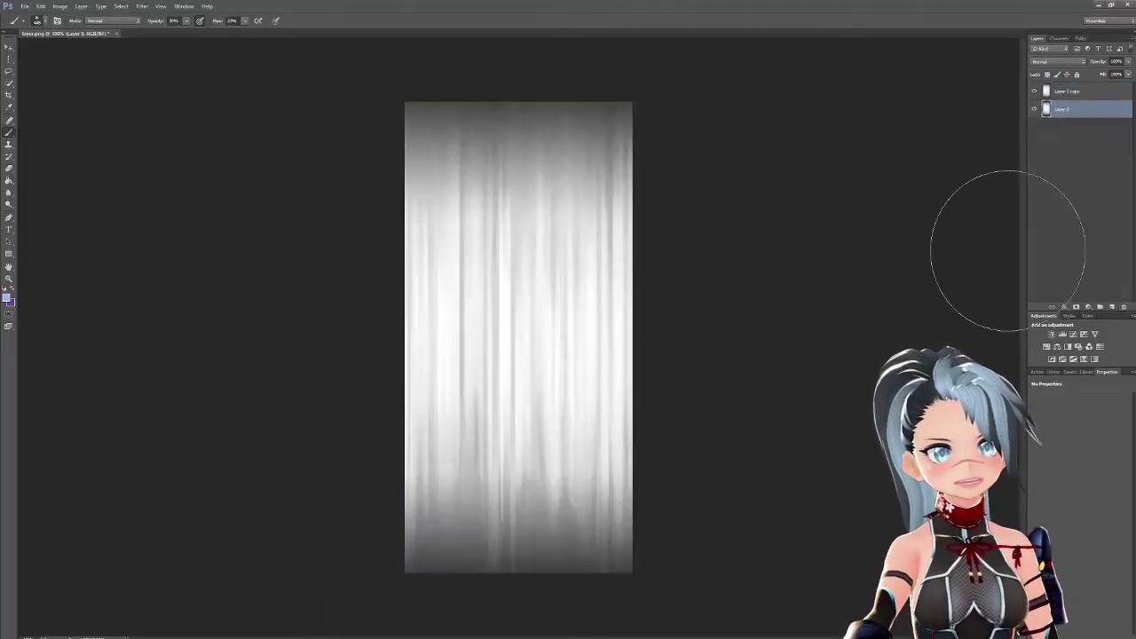
left_click(1123, 307)
key("ctrl+z")
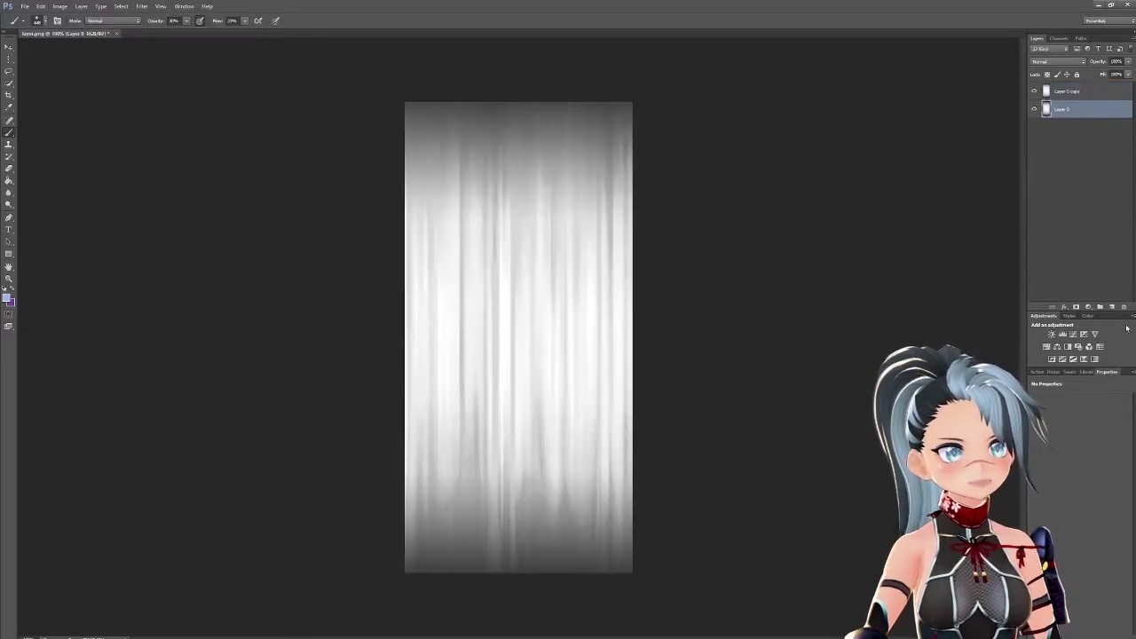
key("ctrl+z")
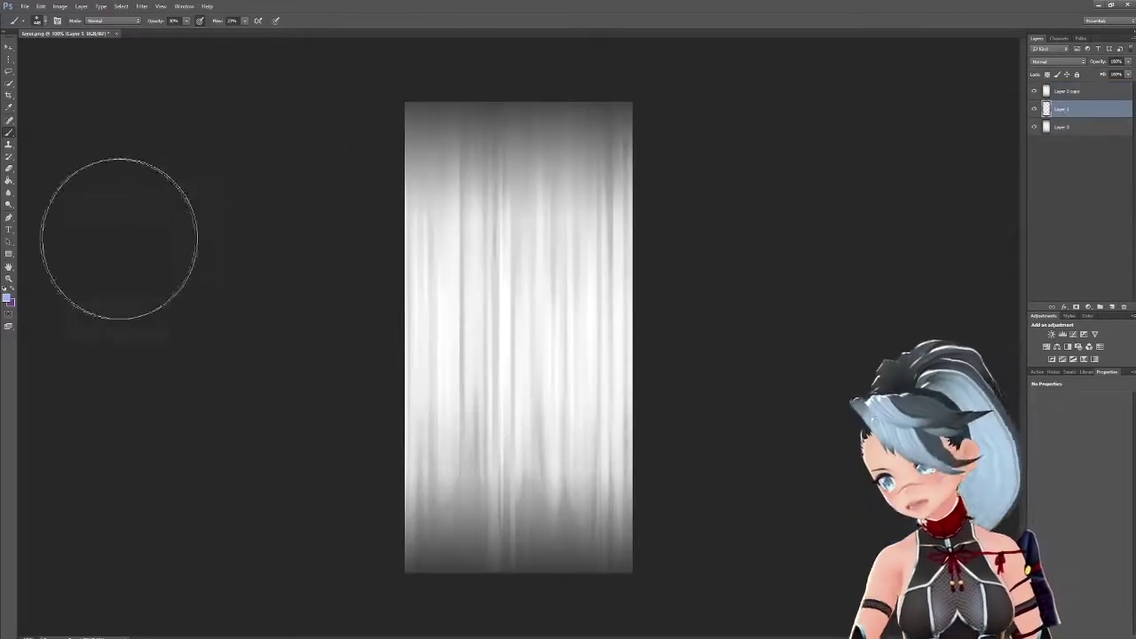
Step: Set the foreground color to light pink #F1AFE2 and brush it over the whole hair texture on Layer 1
left_click(9, 297)
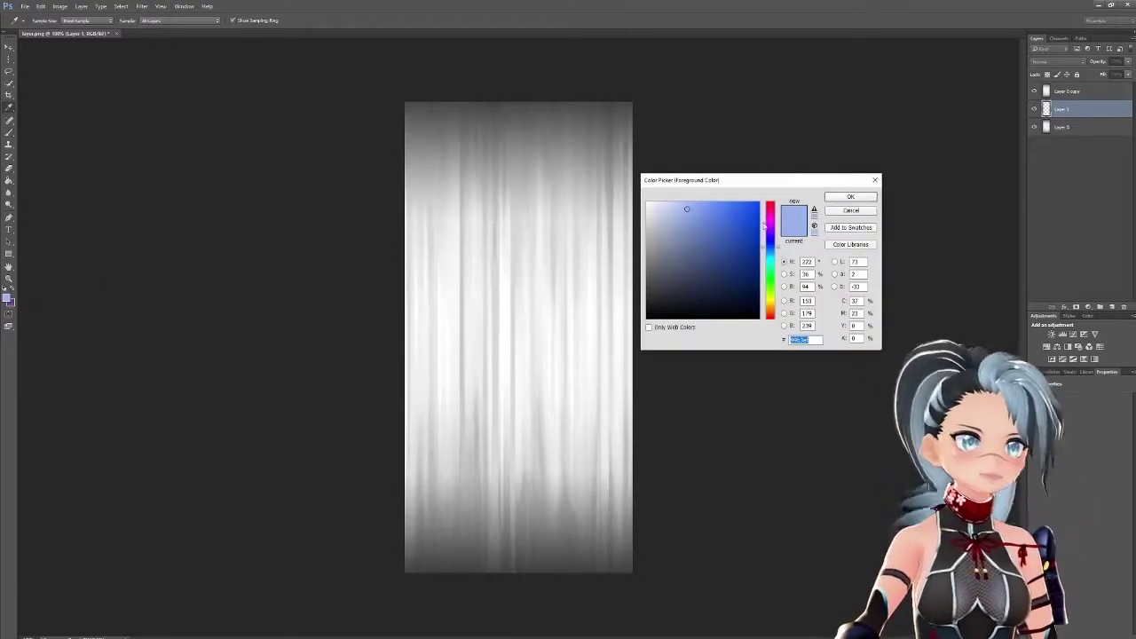
left_click(772, 218)
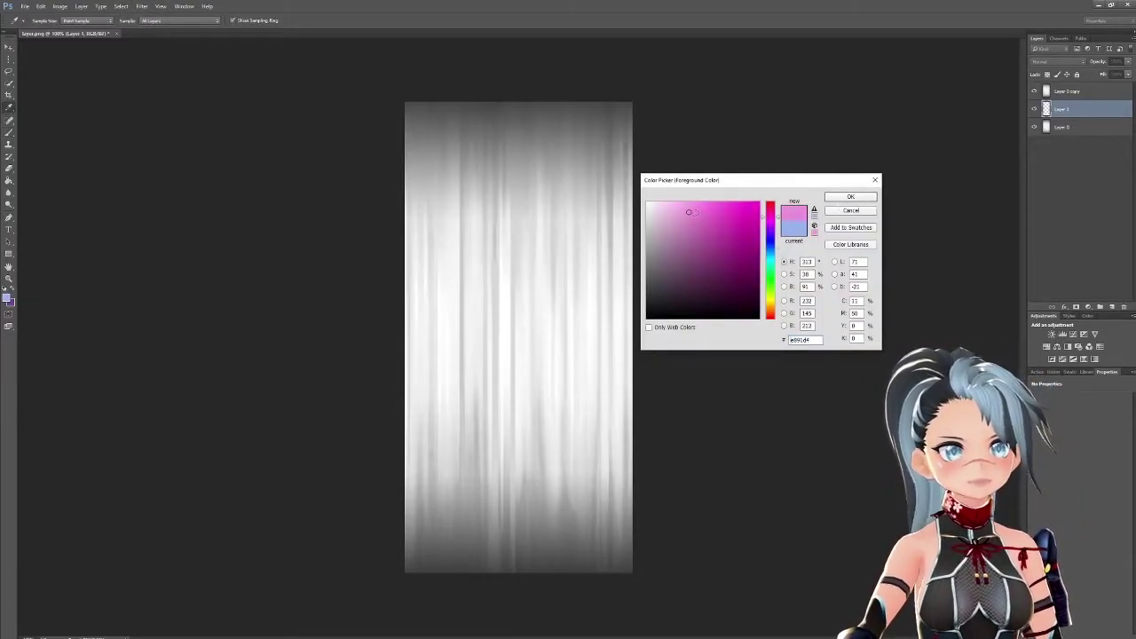
left_click_drag(693, 211, 680, 209)
left_click(850, 196)
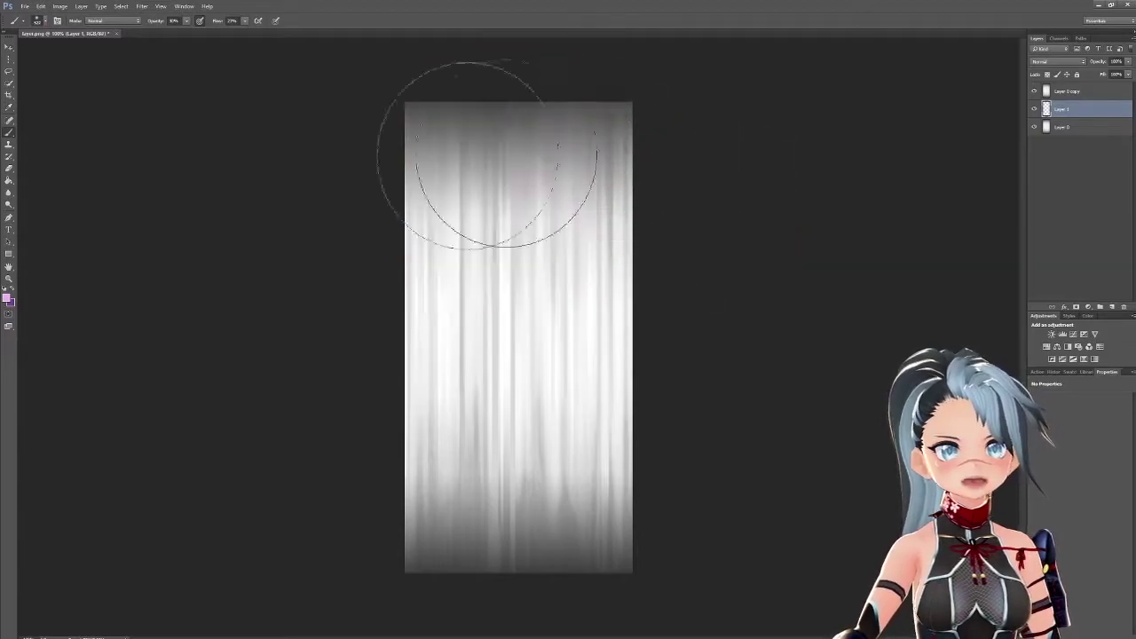
mouse_move(487, 155)
left_mouse_down()
mouse_move(671, 190)
mouse_move(398, 309)
mouse_move(583, 545)
mouse_move(377, 266)
mouse_move(698, 189)
mouse_move(375, 418)
mouse_move(482, 115)
mouse_move(373, 213)
left_mouse_up()
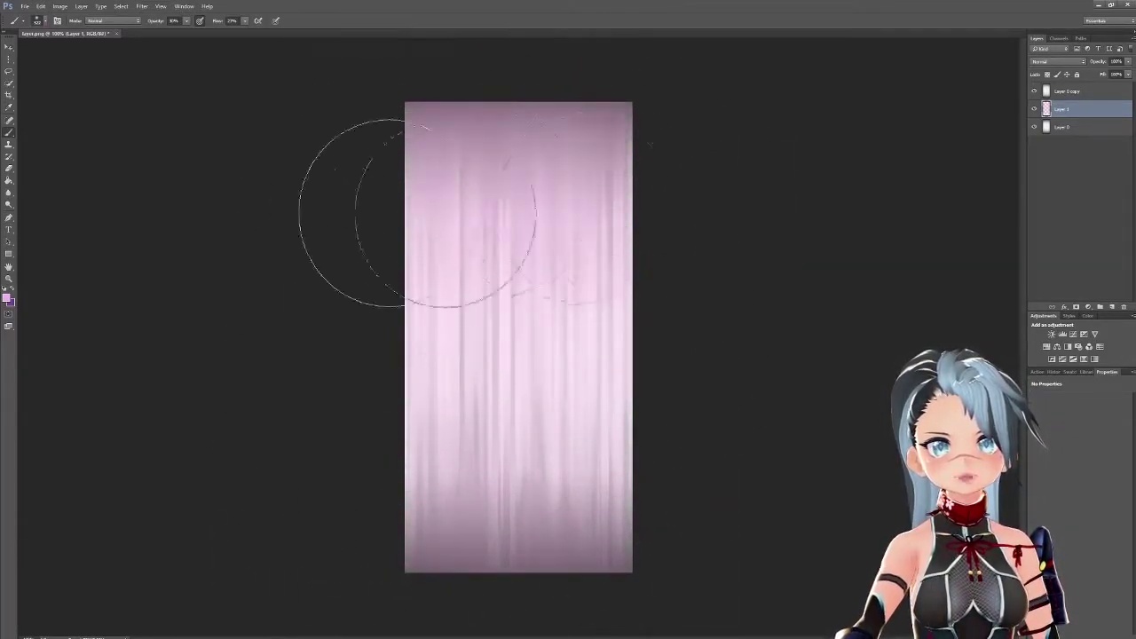
Step: Set the foreground color to a darker magenta, #B3559E, and brush it over the lower half of the hair texture
left_click(7, 299)
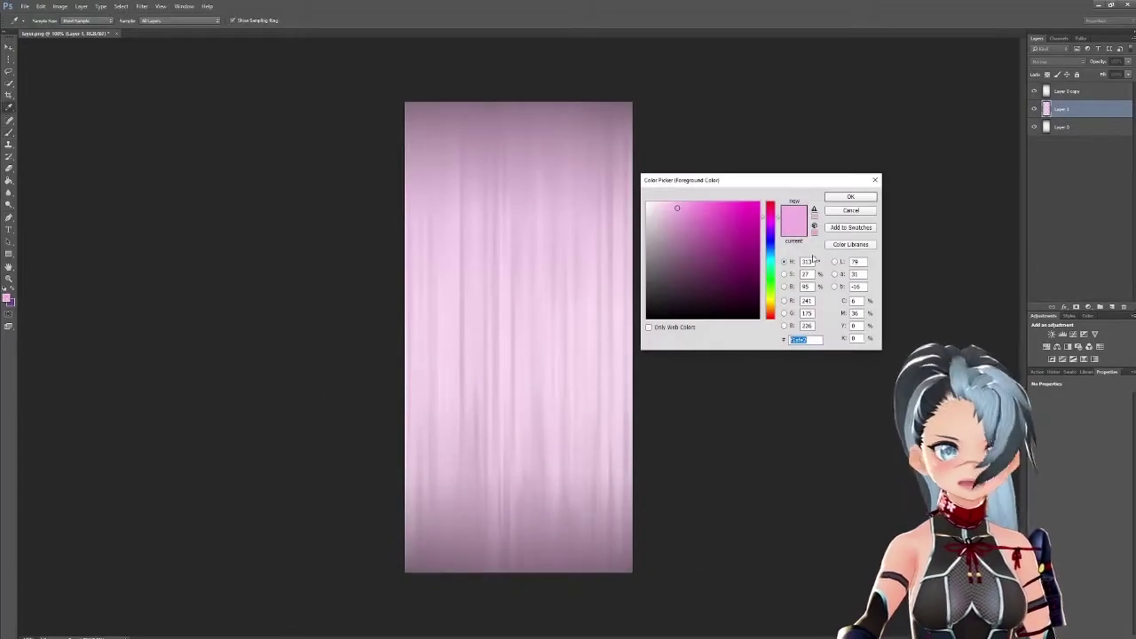
left_click(693, 221)
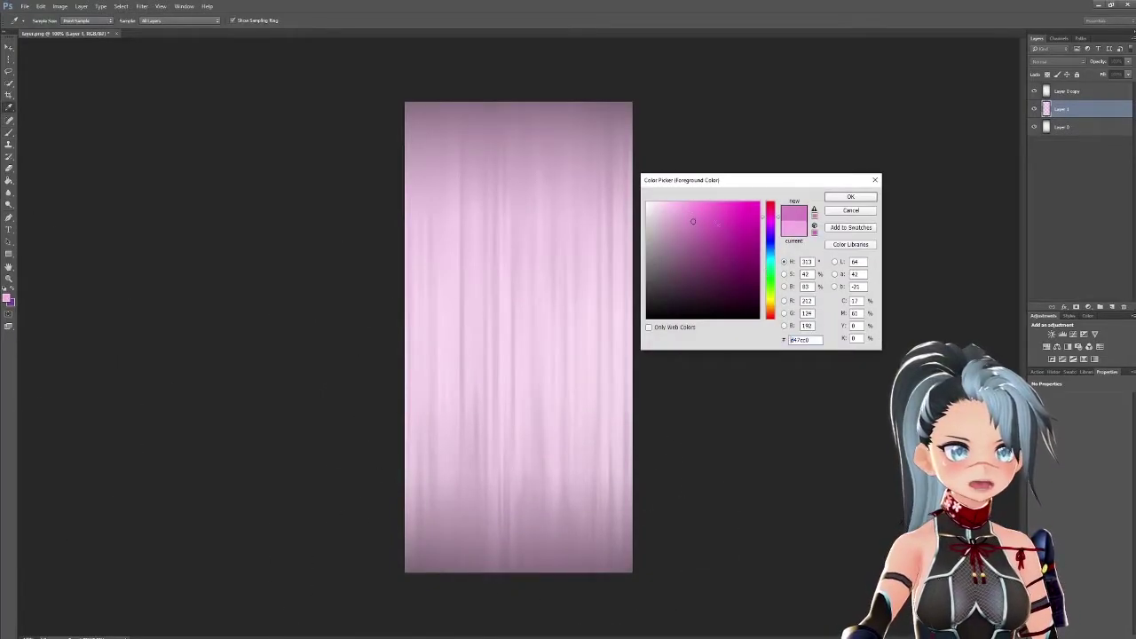
left_click(706, 217)
left_click(705, 236)
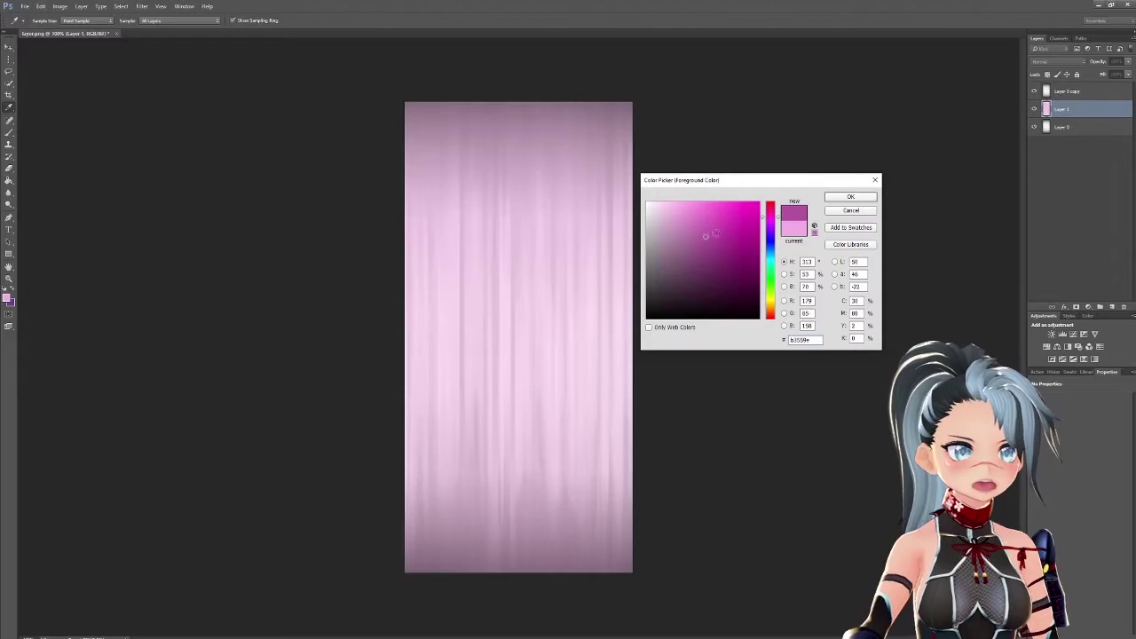
left_click(849, 197)
key("b")
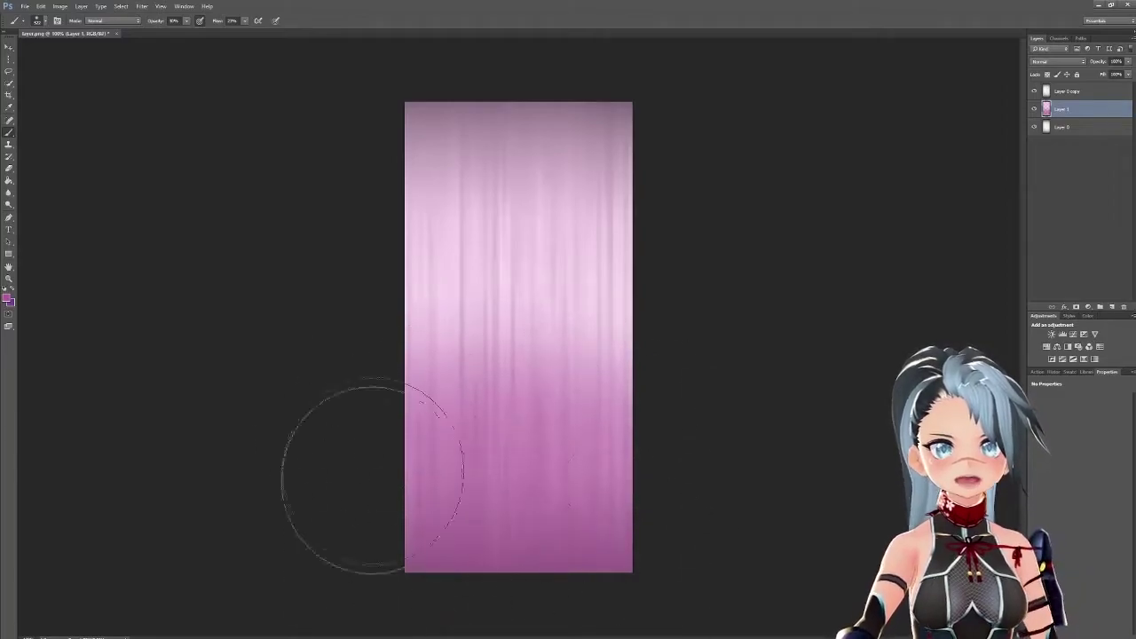
Step: Save the pink gradient texture as a PNG named layer3 in the vroid folder, keeping the Smallest / Slow compression
left_click(27, 7)
left_click(71, 108)
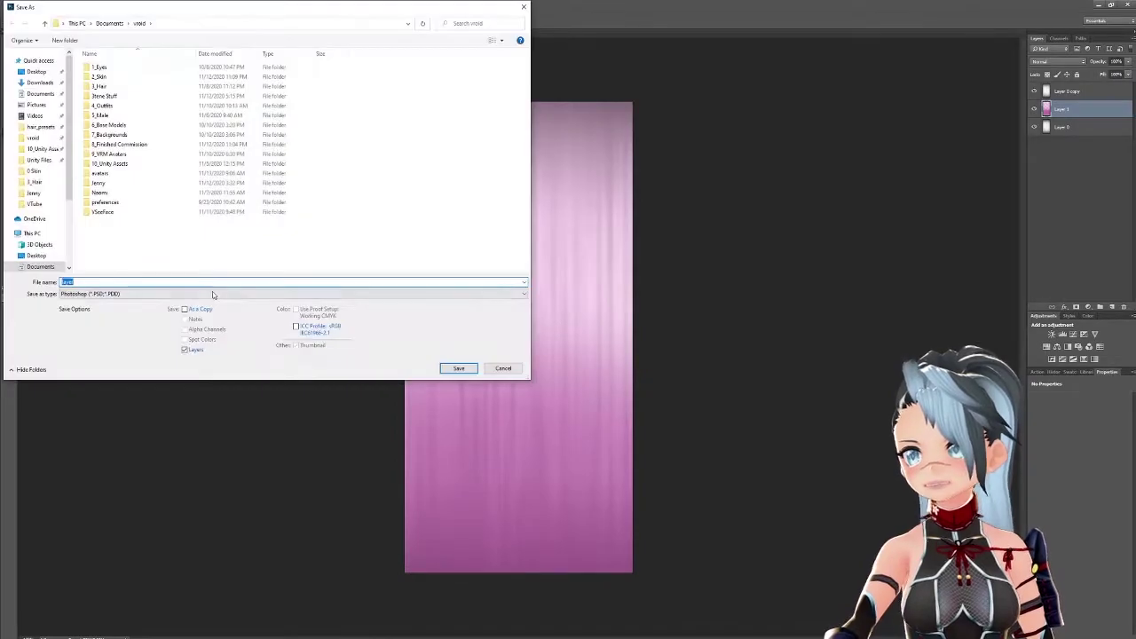
left_click(208, 283)
type("3")
left_click(135, 293)
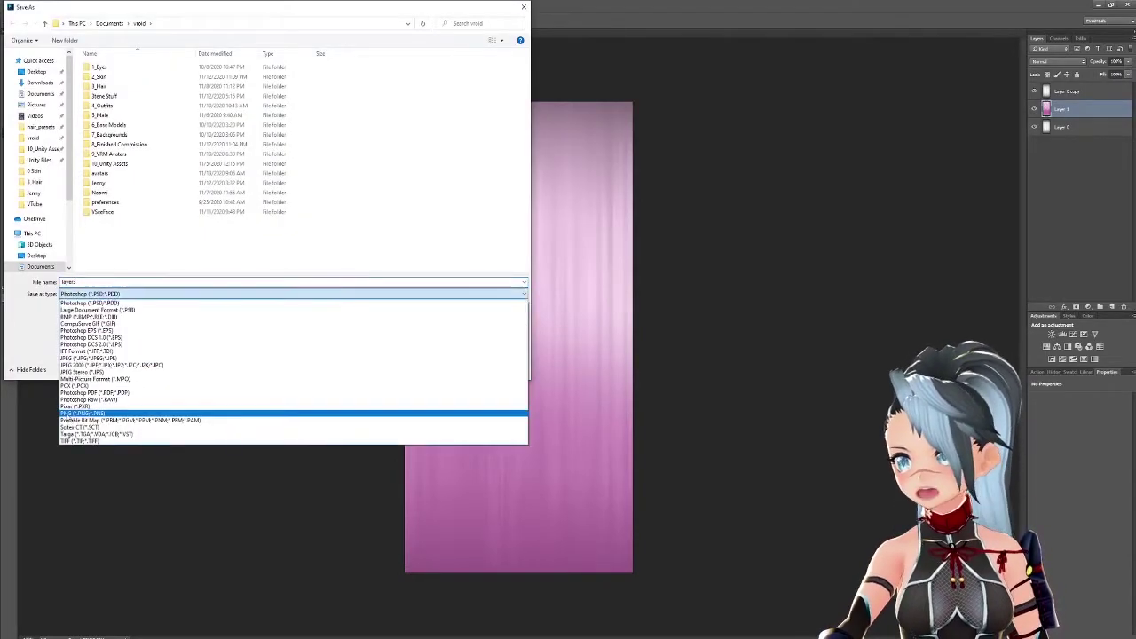
left_click(71, 415)
left_click(457, 368)
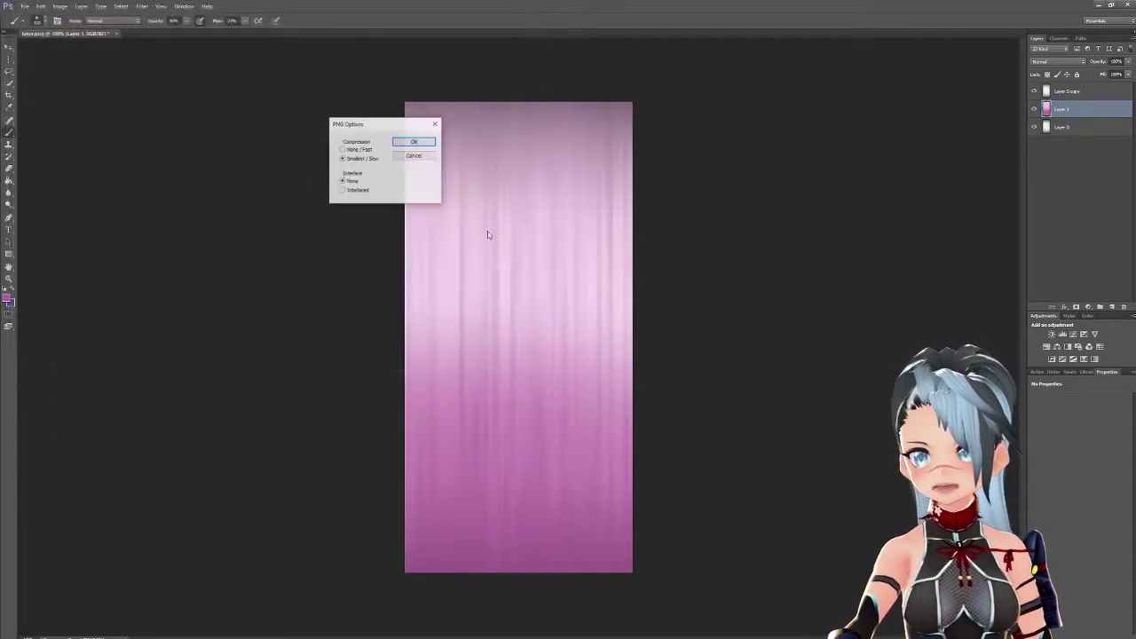
left_click(416, 142)
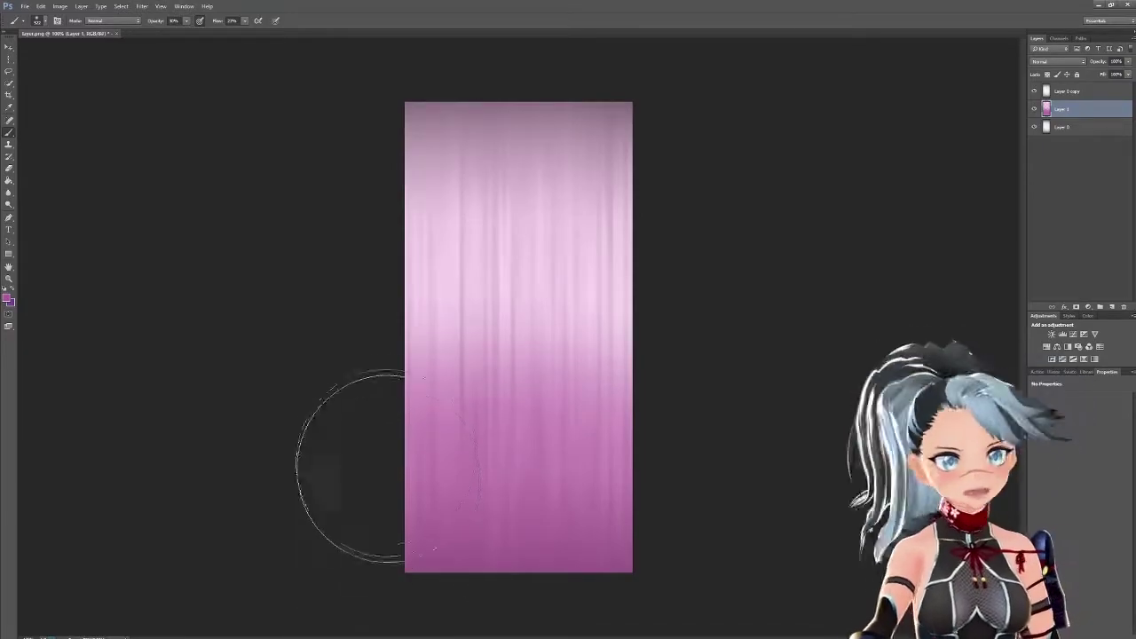
Step: Switch to VRoid Studio and assign the yellow hair material to the upswept strand and the inner bang strands over the forehead
mouse_move(243, 636)
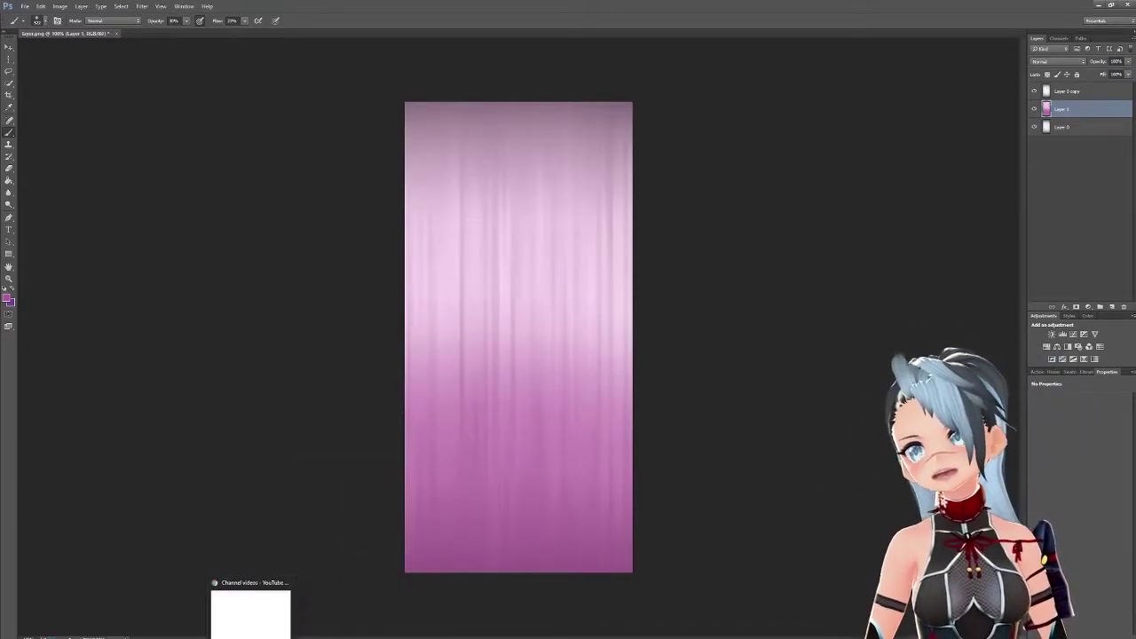
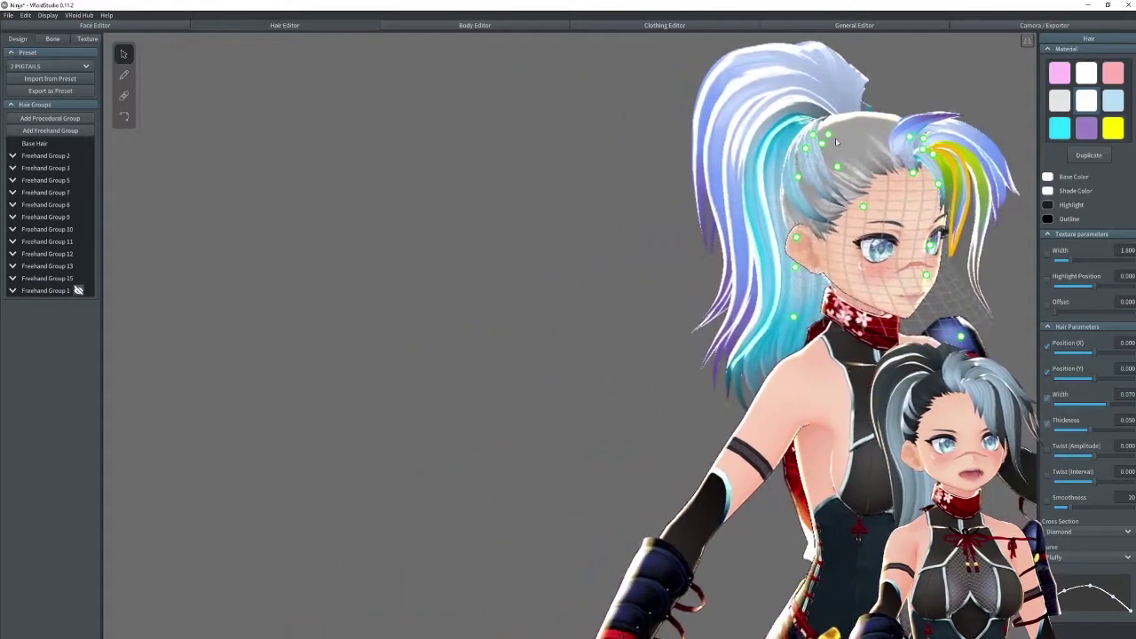
left_click(909, 161)
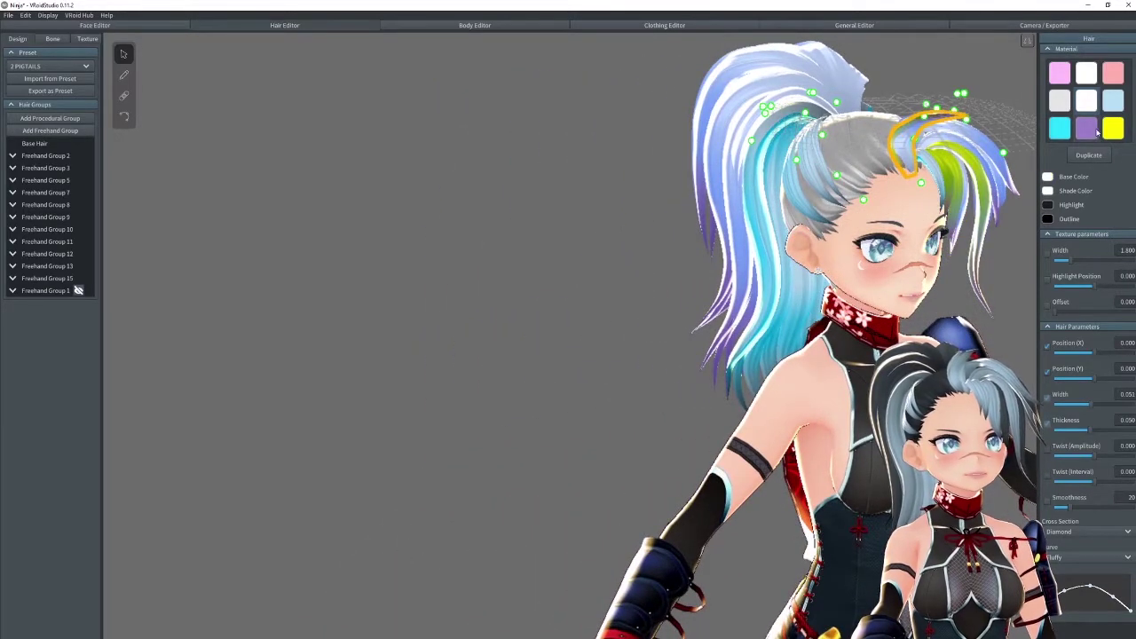
left_click(930, 195)
left_click(935, 188)
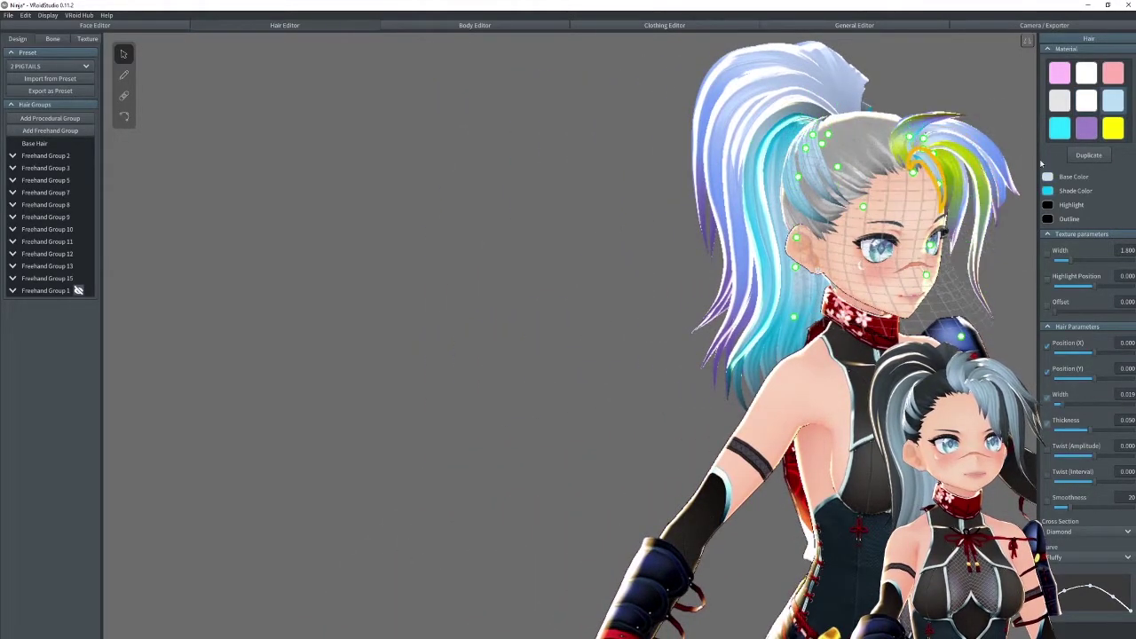
left_click(1114, 128)
left_click(974, 209)
left_click(1117, 128)
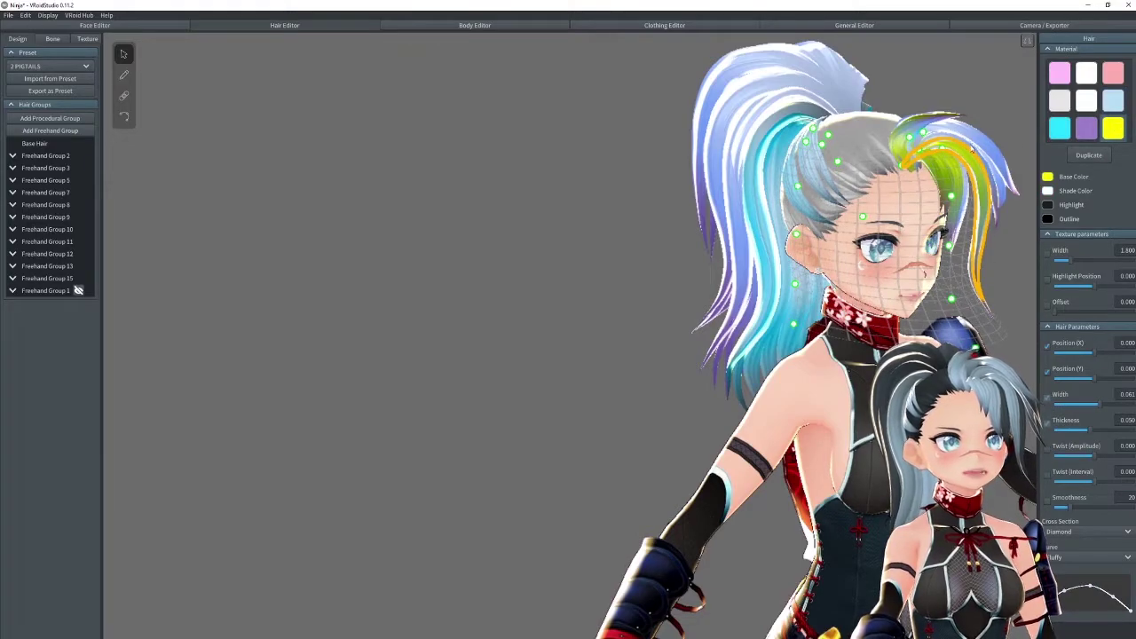
Step: Assign the yellow hair material to the outer bang strands that are still blue and purple
left_click(988, 175)
left_click(1114, 129)
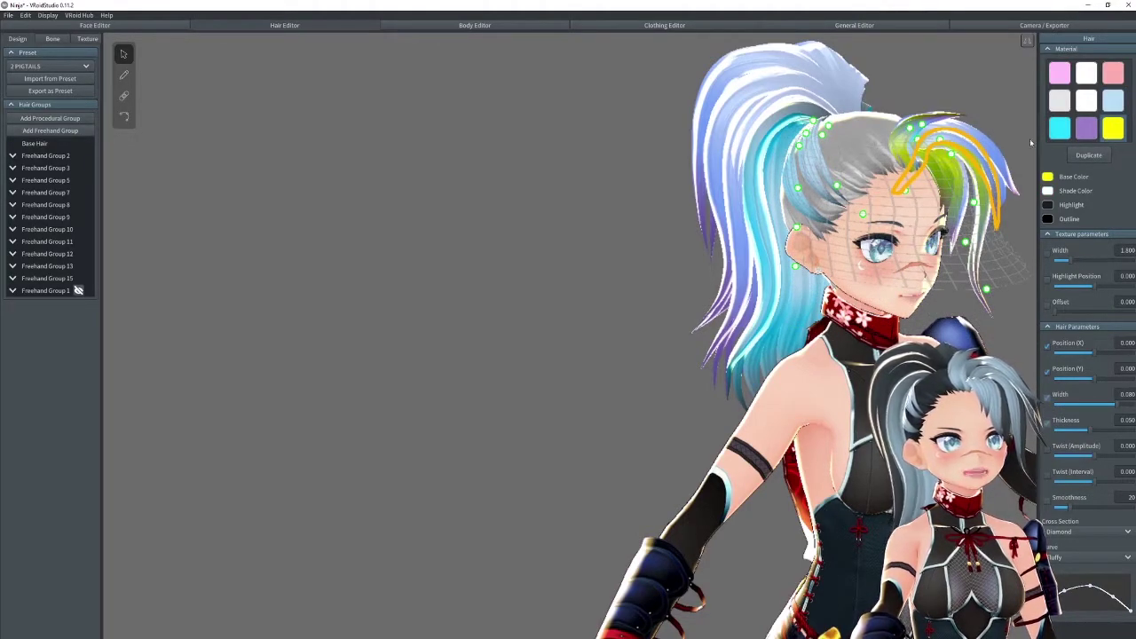
left_click(983, 169)
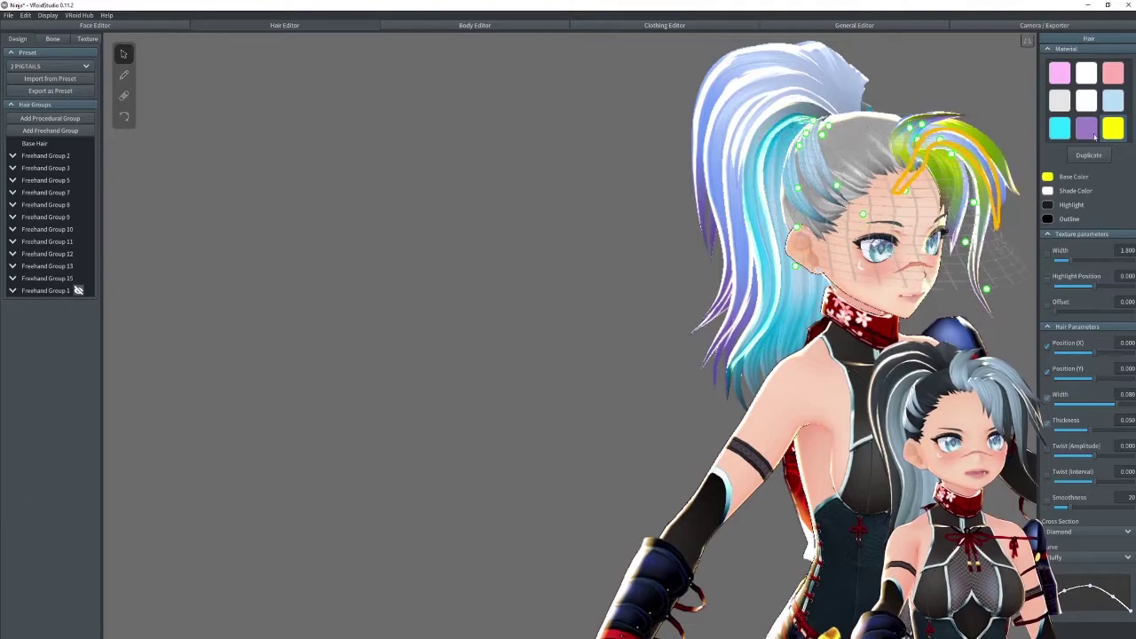
left_click(1025, 181)
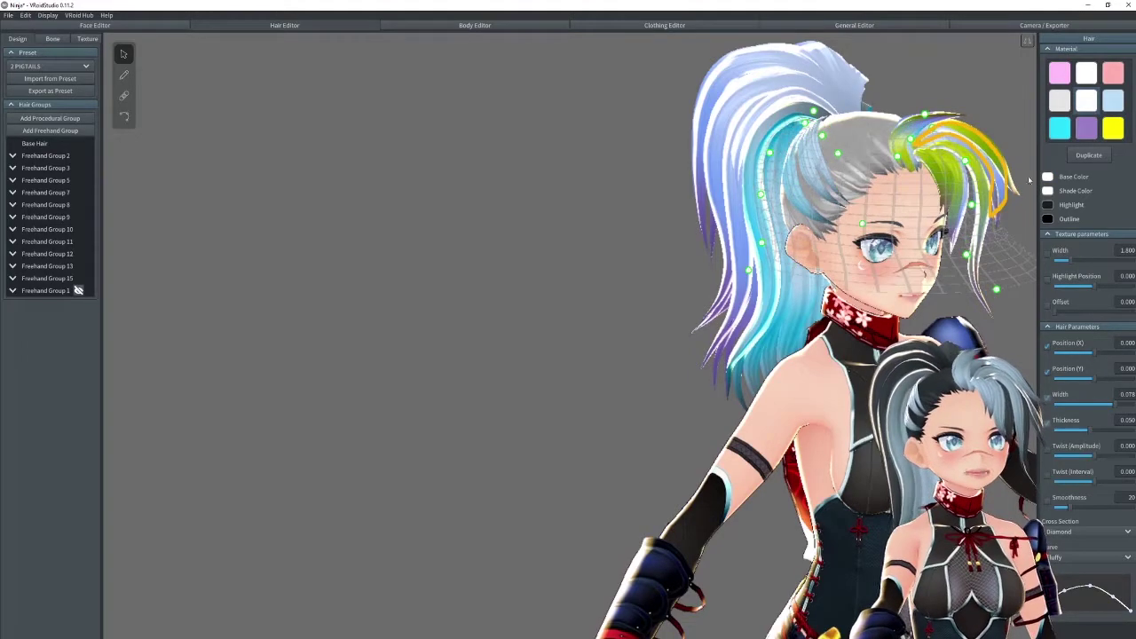
left_click(1113, 129)
Step: Assign the yellow hair material to the remaining bang strands seen from the front of the face
right_click_drag(984, 177, 928, 116)
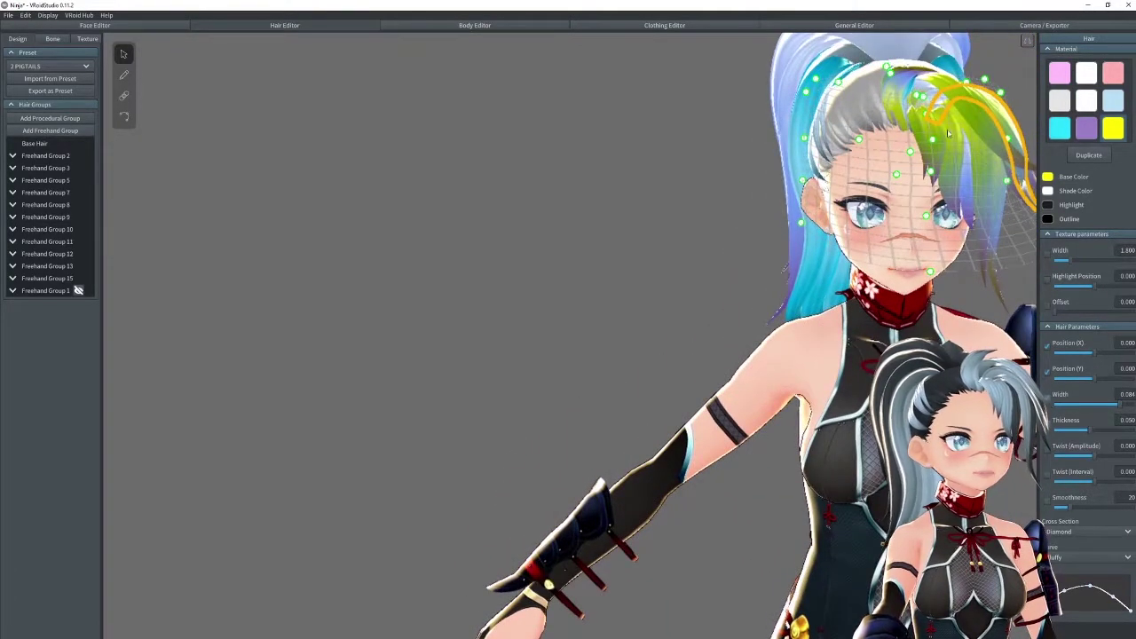
left_click(970, 182)
left_click(1113, 126)
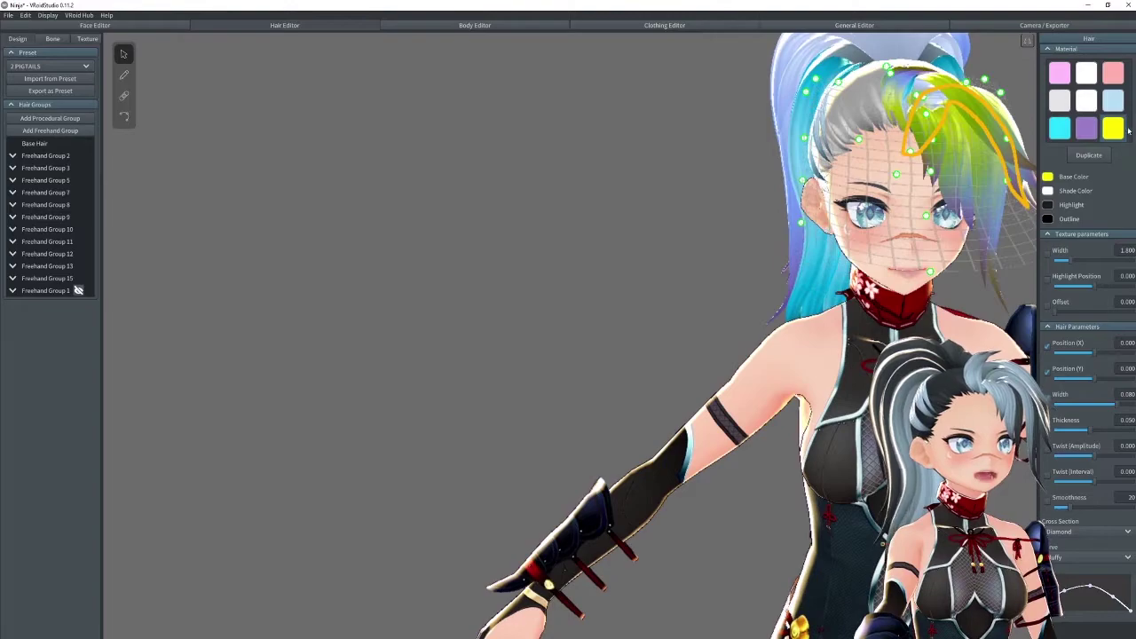
left_click(931, 100)
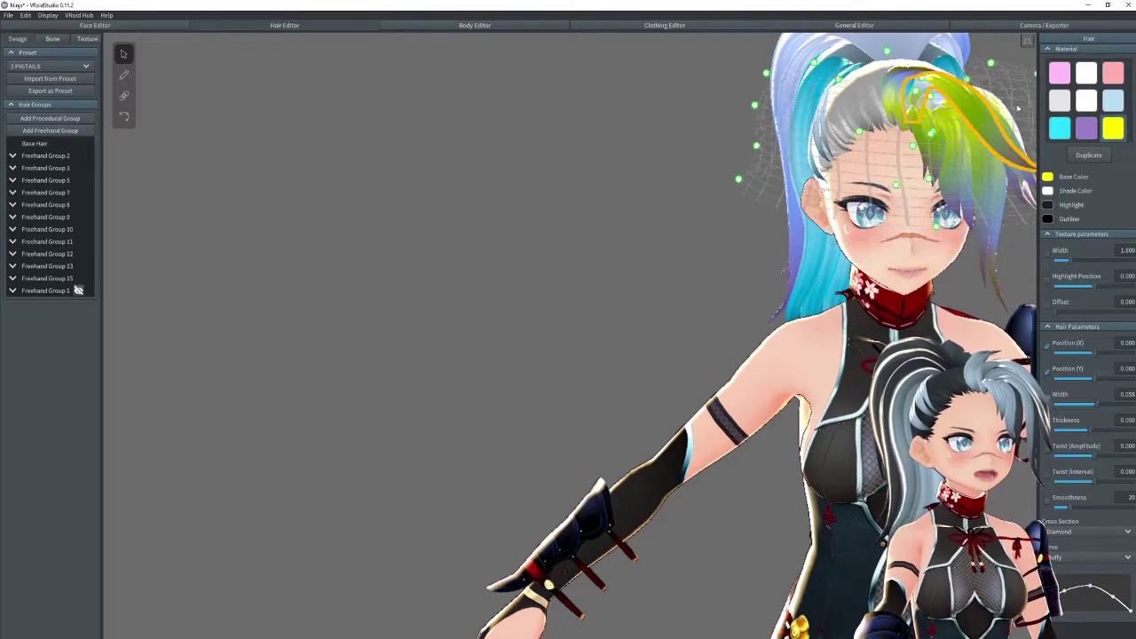
left_click(1049, 190)
Step: Assign the yellow hair material to the light blue accent strands above the ear
left_click(702, 180)
right_click_drag(702, 180, 733, 193)
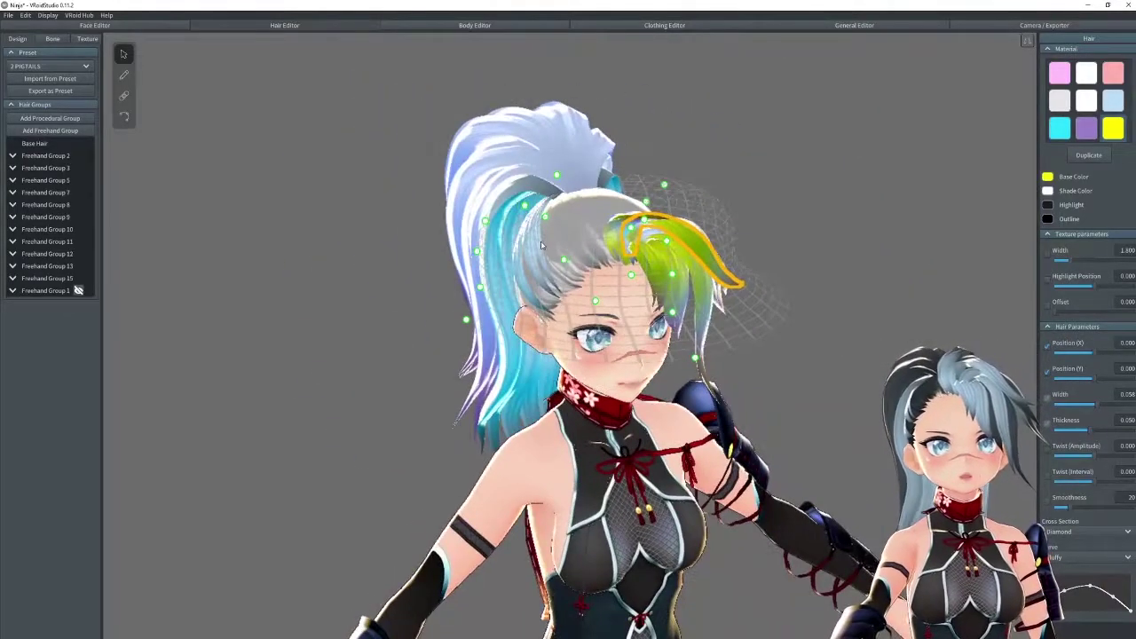
left_click(473, 300)
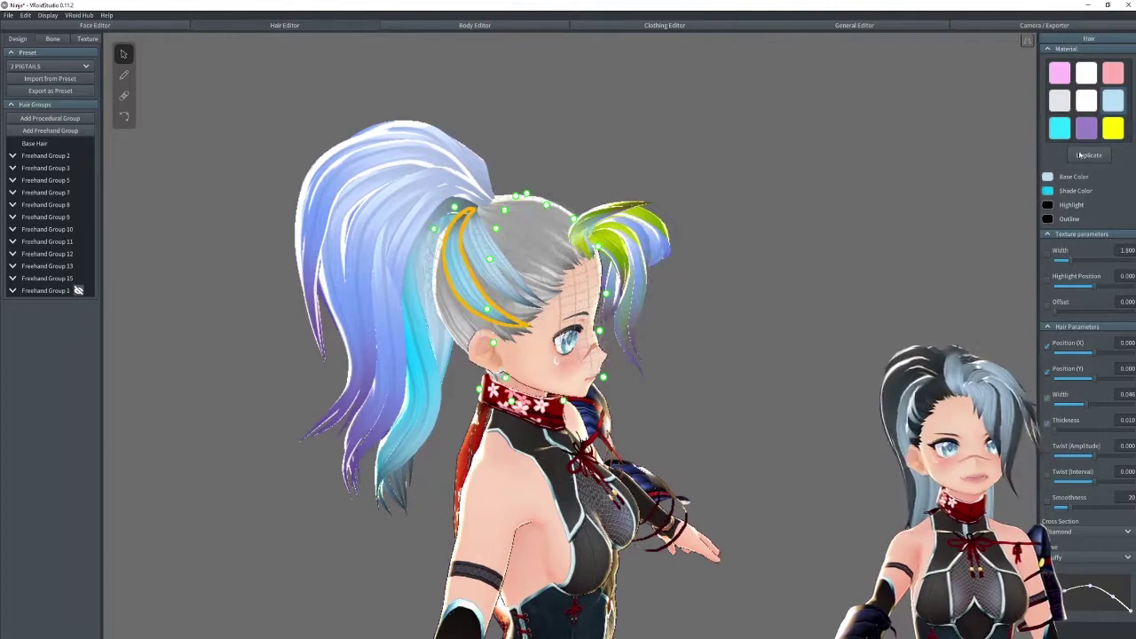
left_click(1110, 132)
left_click(501, 280)
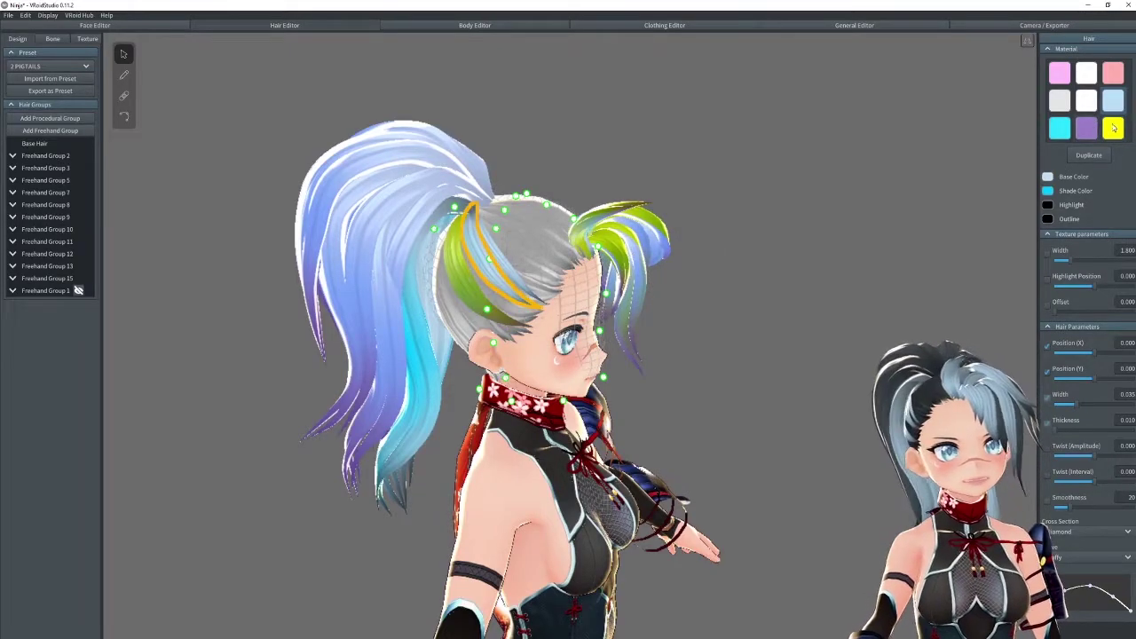
left_click(1113, 128)
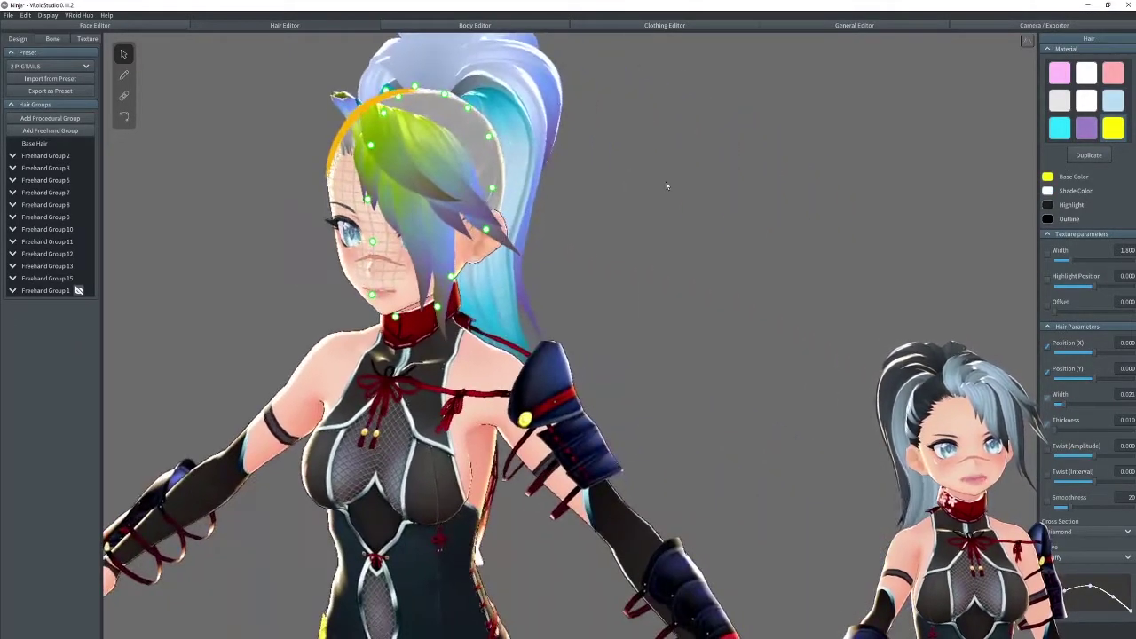
right_click_drag(666, 183, 450, 149)
left_click(450, 150)
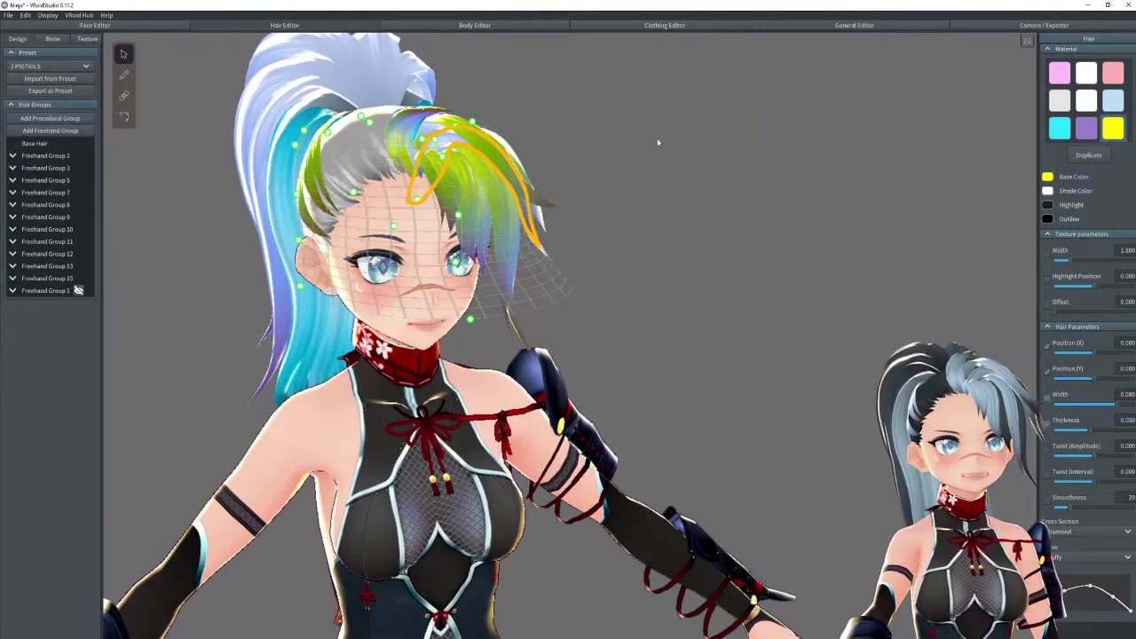
Step: Import the pink gradient texture layer3 into the default image layer of the yellow hair material
left_click(87, 38)
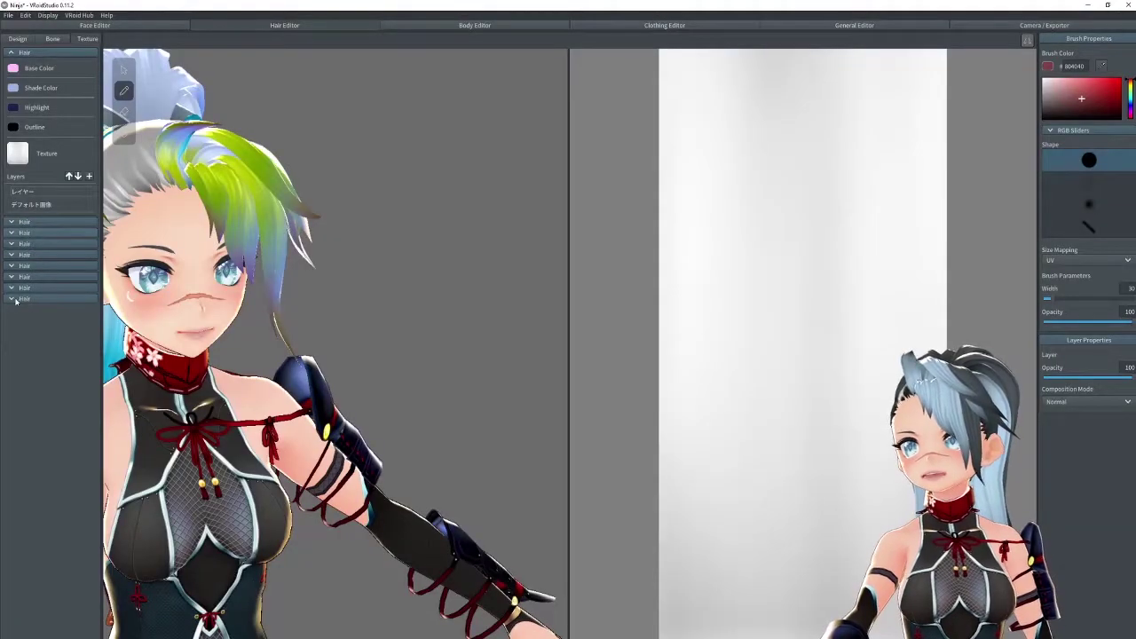
left_click(10, 299)
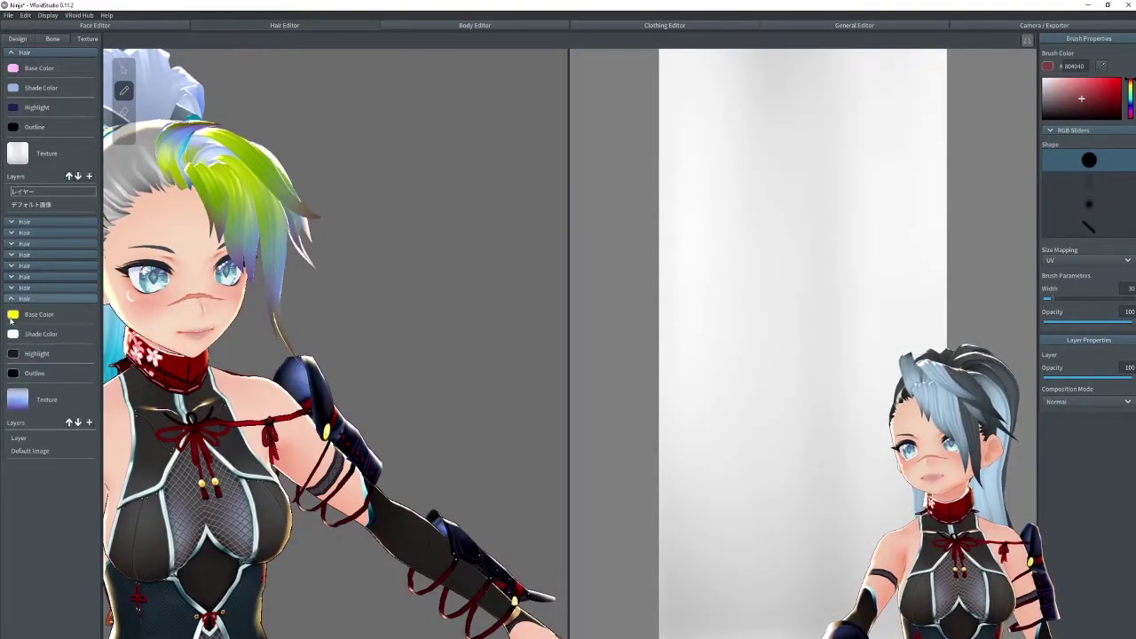
left_click(24, 451)
right_click(43, 454)
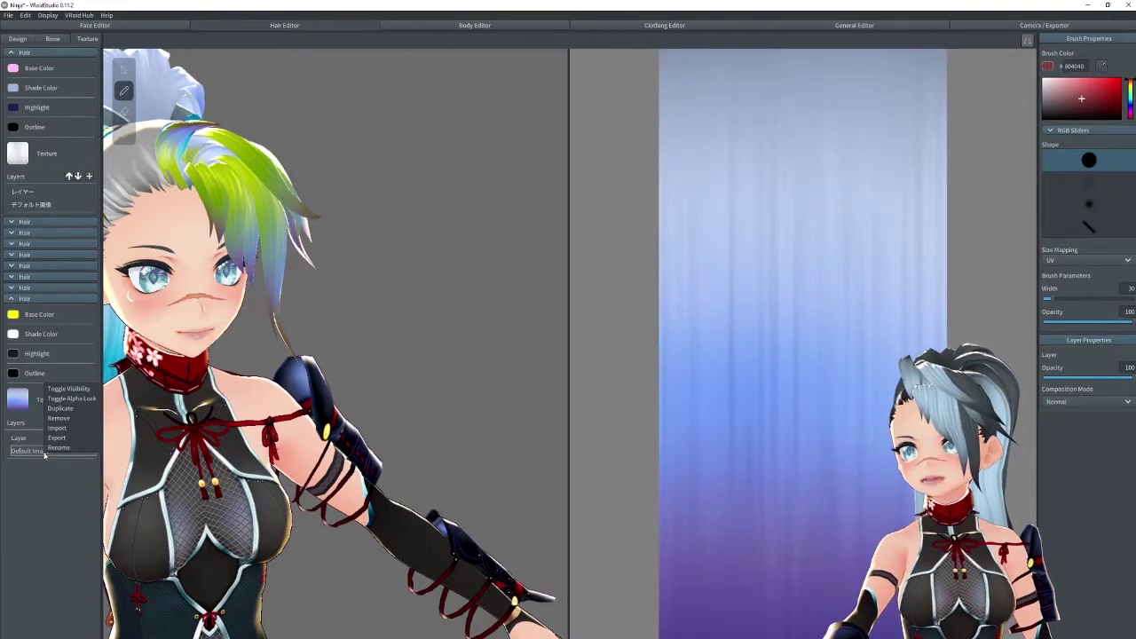
left_click(55, 433)
double_click(505, 388)
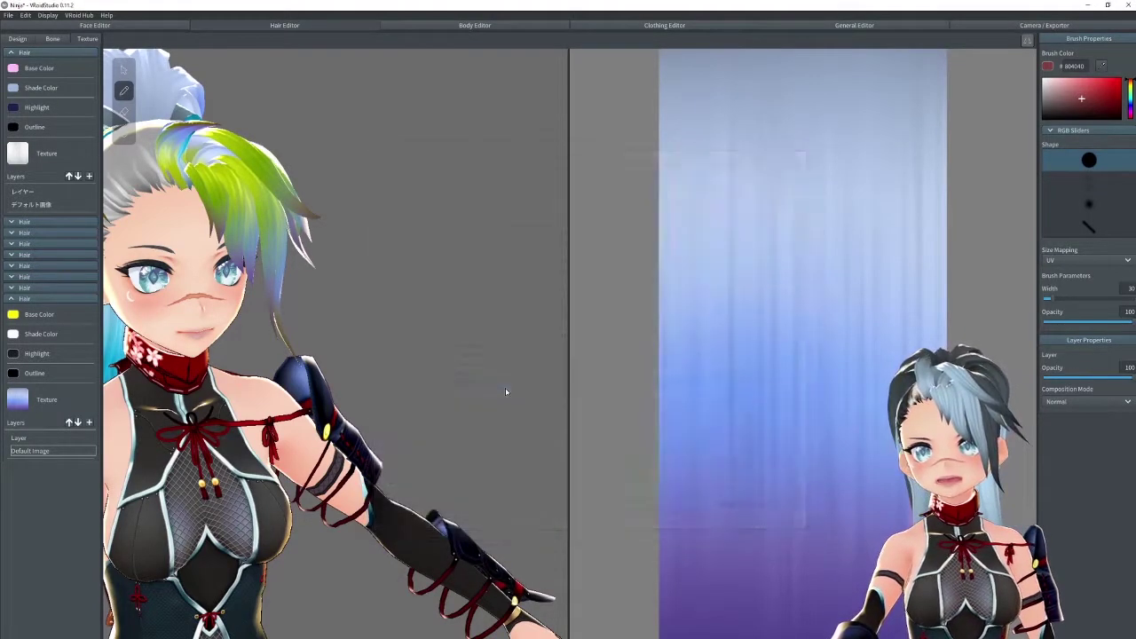
middle_click_drag(140, 315, 340, 328)
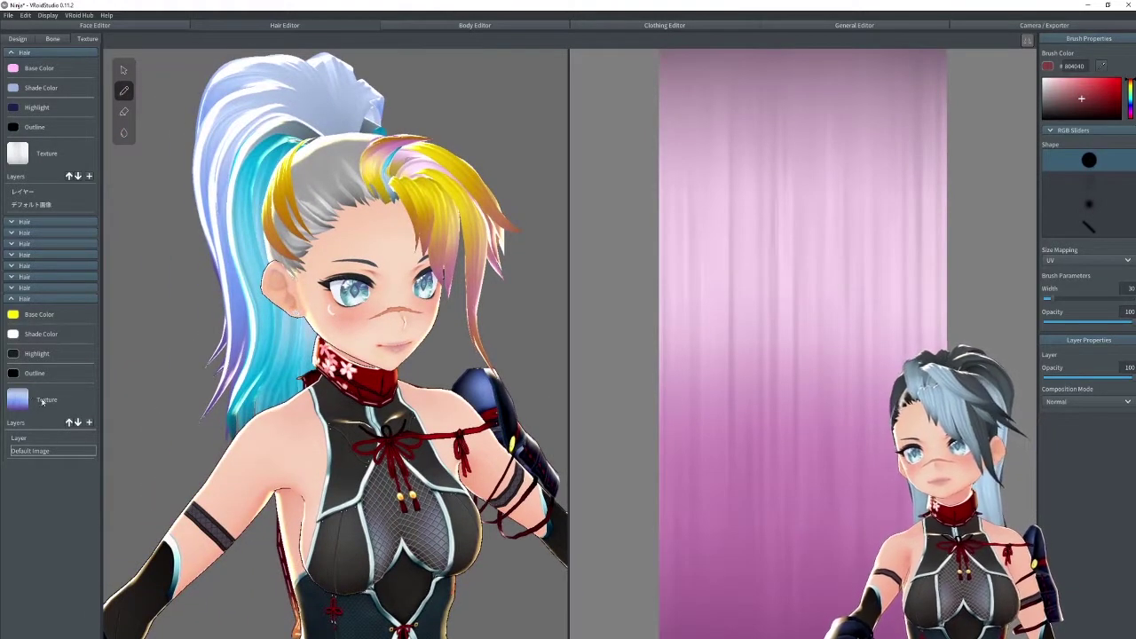
Step: Set the base color of the yellow hair material to white, #FFFFFF
left_click(13, 314)
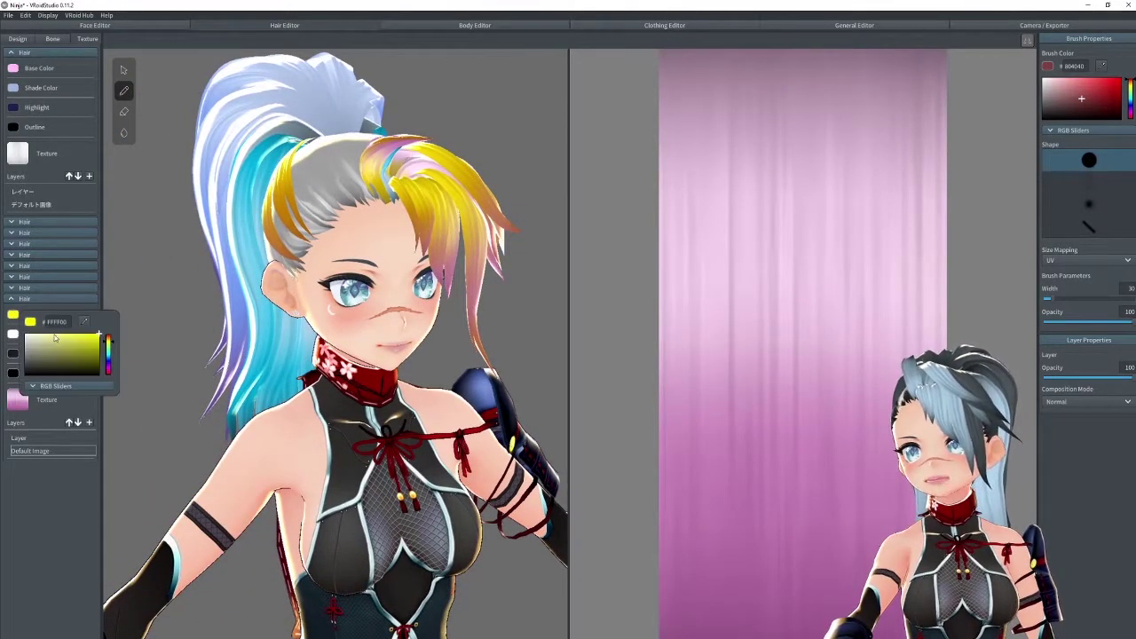
left_click_drag(54, 337, 25, 333)
mouse_move(85, 353)
left_mouse_down()
mouse_move(98, 334)
mouse_move(1, 305)
left_mouse_up()
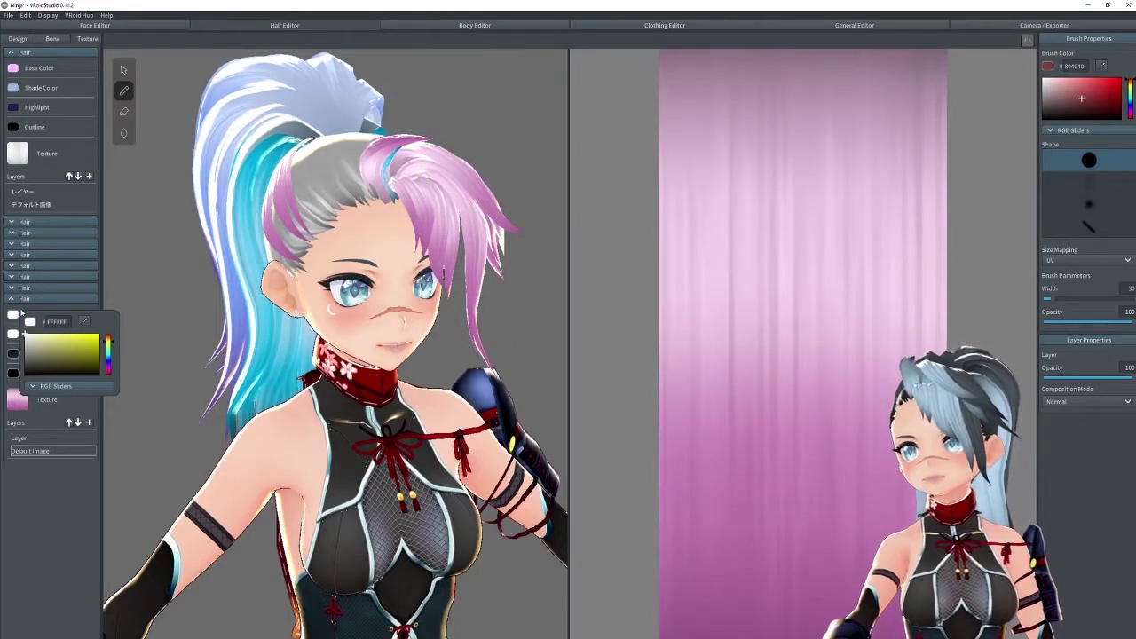
Step: Try an olive-yellow base color on the pink-textured material and view the hair from several angles
left_click_drag(53, 346, 97, 343)
left_click(308, 352)
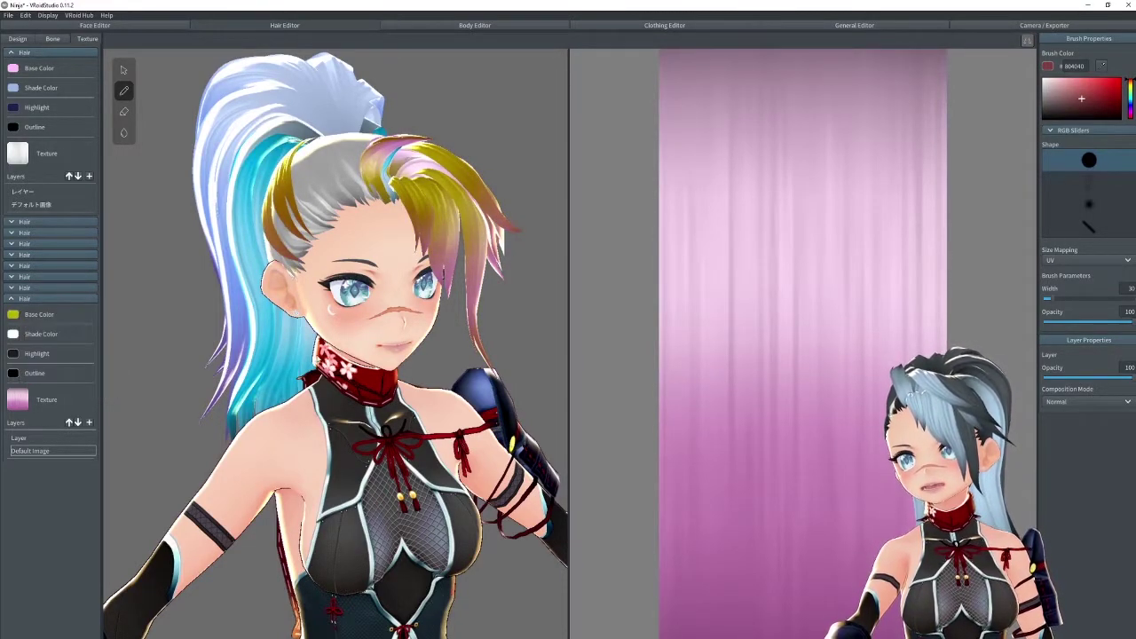
right_click_drag(377, 352, 315, 345)
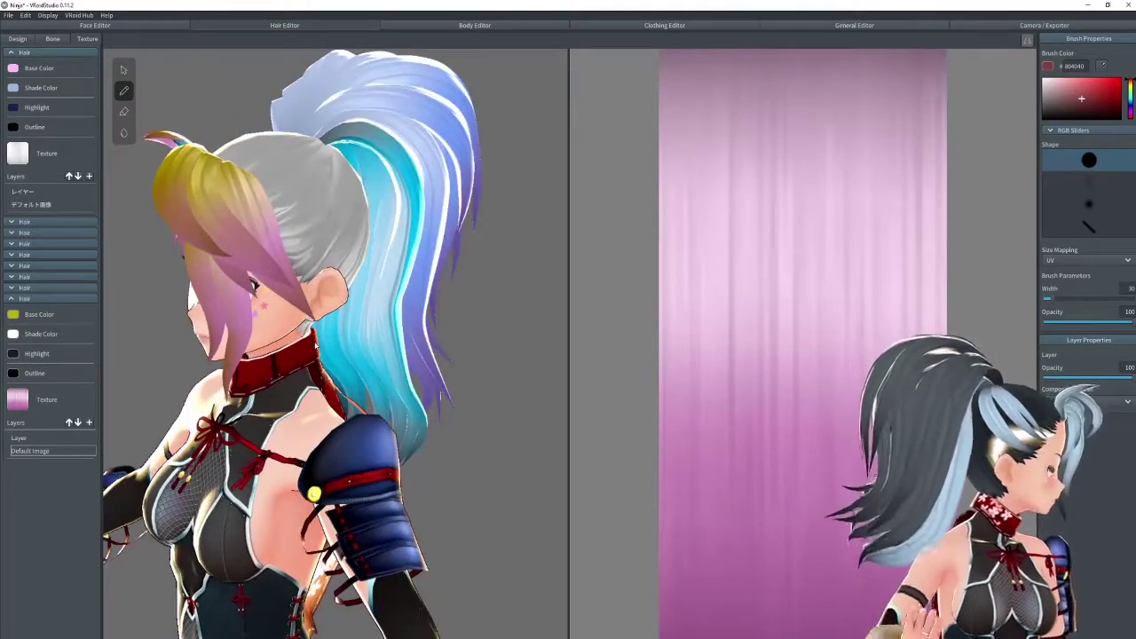
right_click_drag(315, 344, 370, 263)
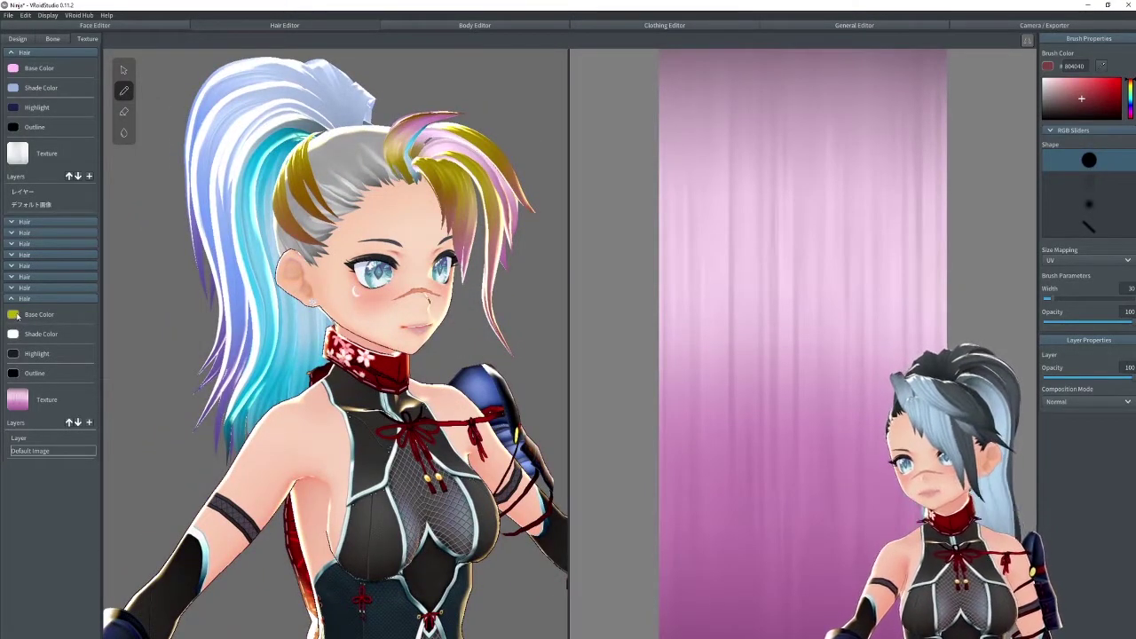
Step: Return the pink-textured material's base color to #FFFFFF and check the bangs from the front and side
left_click(16, 316)
left_click_drag(43, 346, 2, 323)
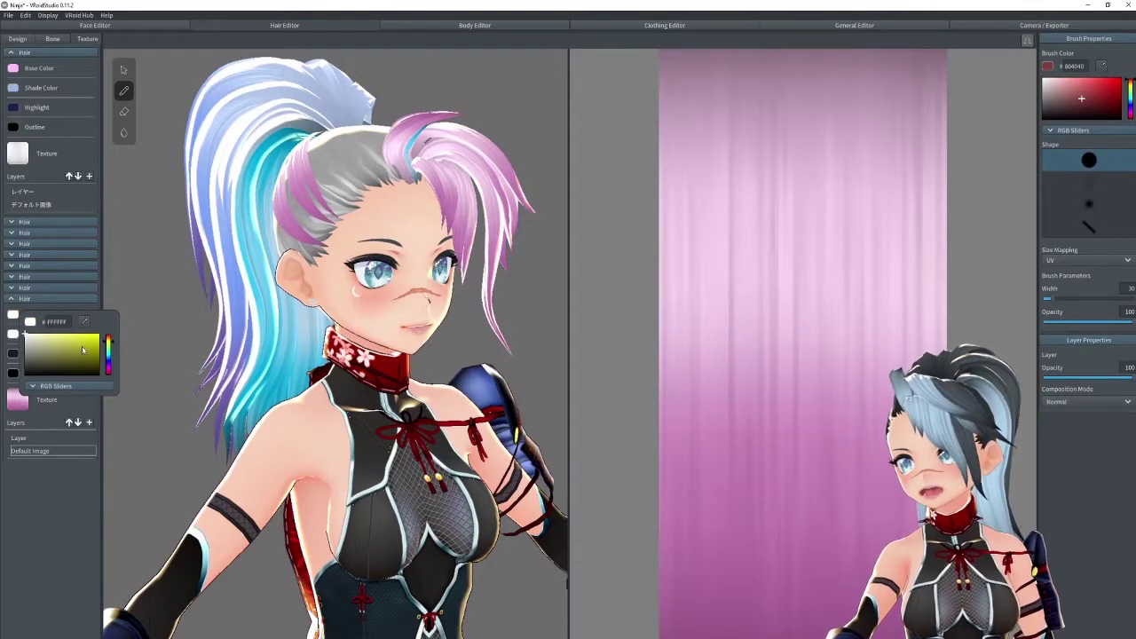
right_click_drag(411, 228, 387, 228)
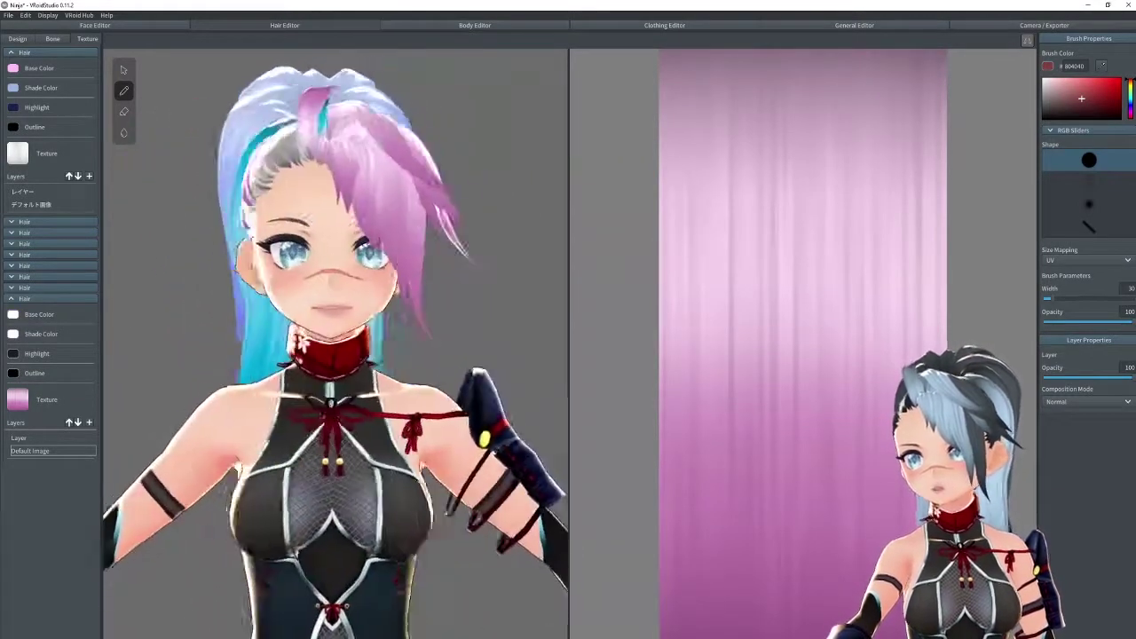
right_click_drag(334, 142, 372, 155)
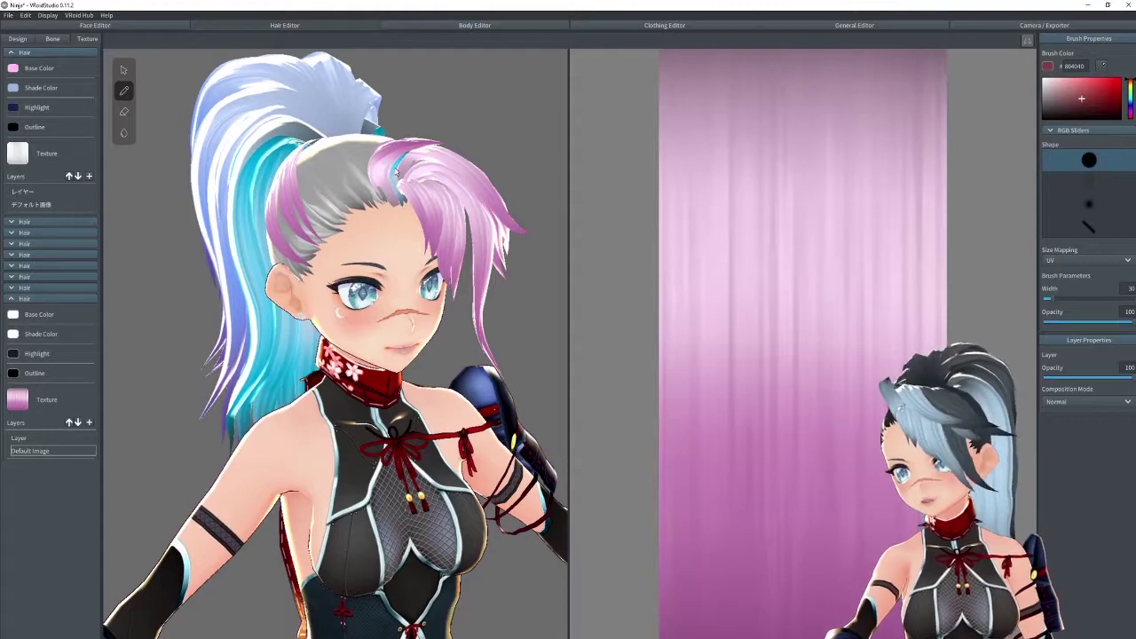
Step: Return to the hair design view and assign the pink-textured material to the remaining blue strand in the bangs
left_click(16, 39)
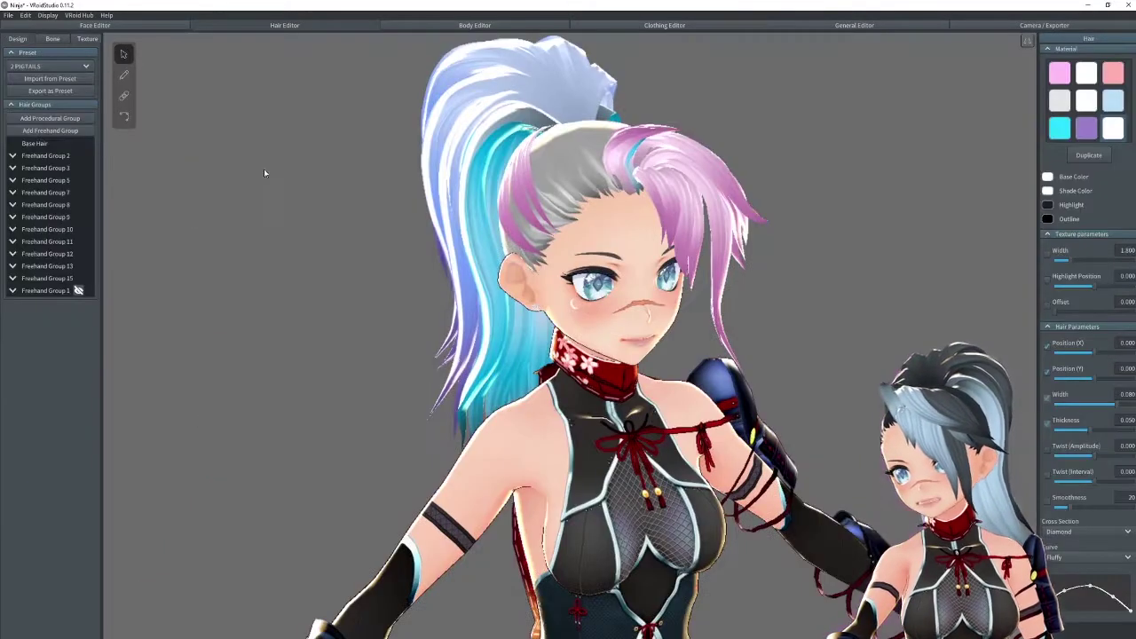
left_click(630, 169)
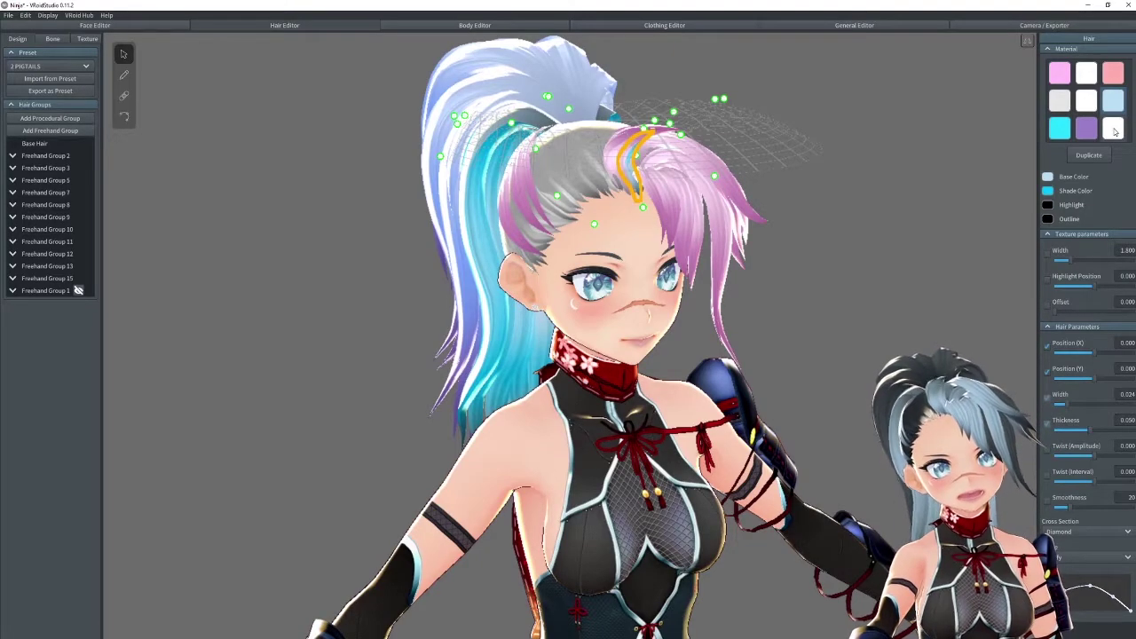
left_click(1115, 131)
left_click(712, 215)
mouse_move(712, 215)
right_mouse_down()
mouse_move(774, 215)
mouse_move(673, 215)
mouse_move(692, 209)
right_mouse_up()
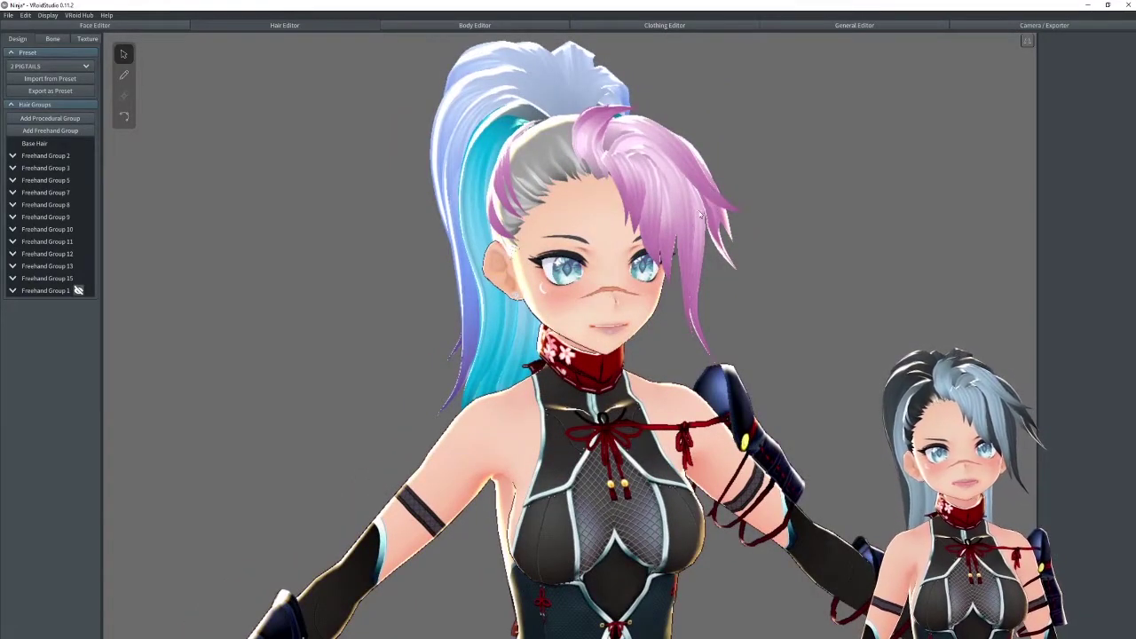
Step: Assign the pink-textured material to the cyan ponytail strand behind the ear and duplicate that material
right_click_drag(478, 212, 491, 241)
left_click(491, 235)
left_click(504, 206)
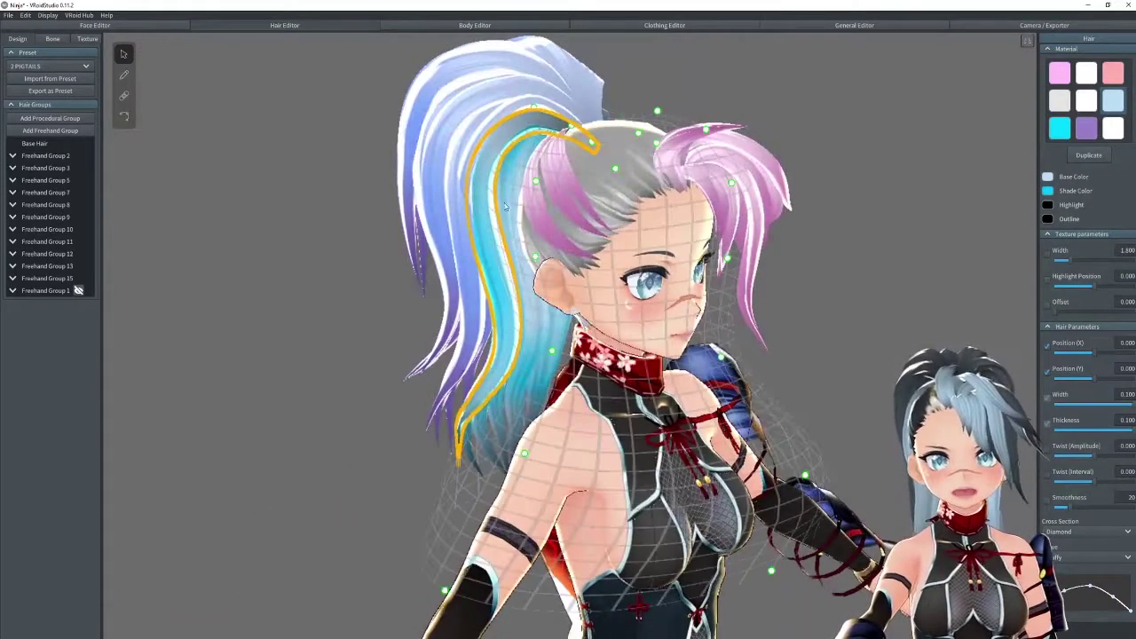
left_click(1108, 129)
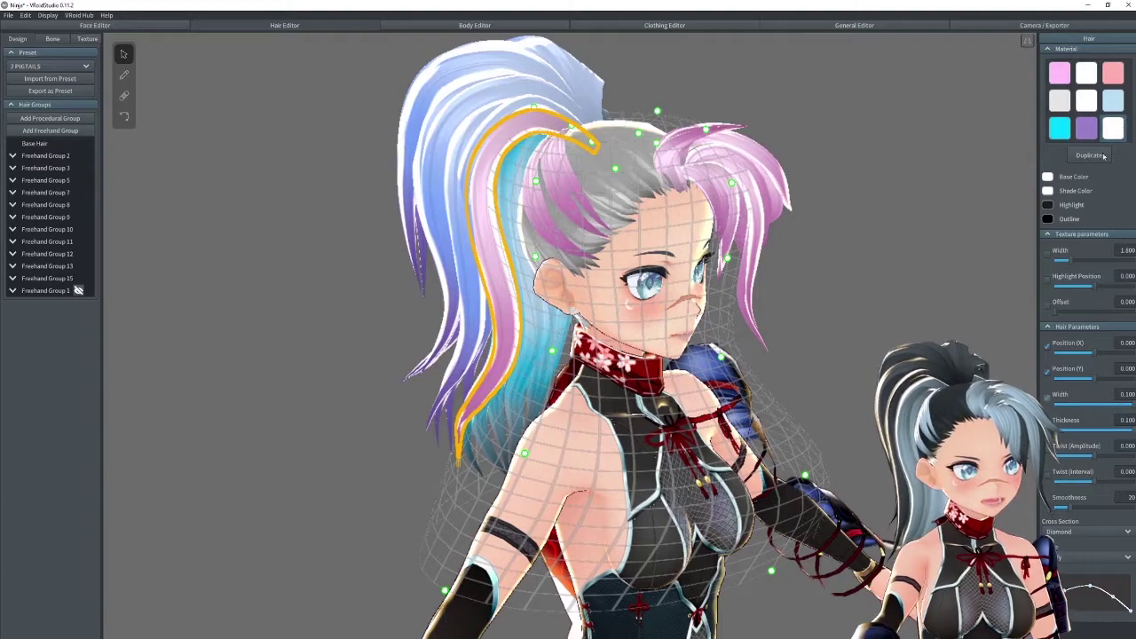
left_click(1100, 155)
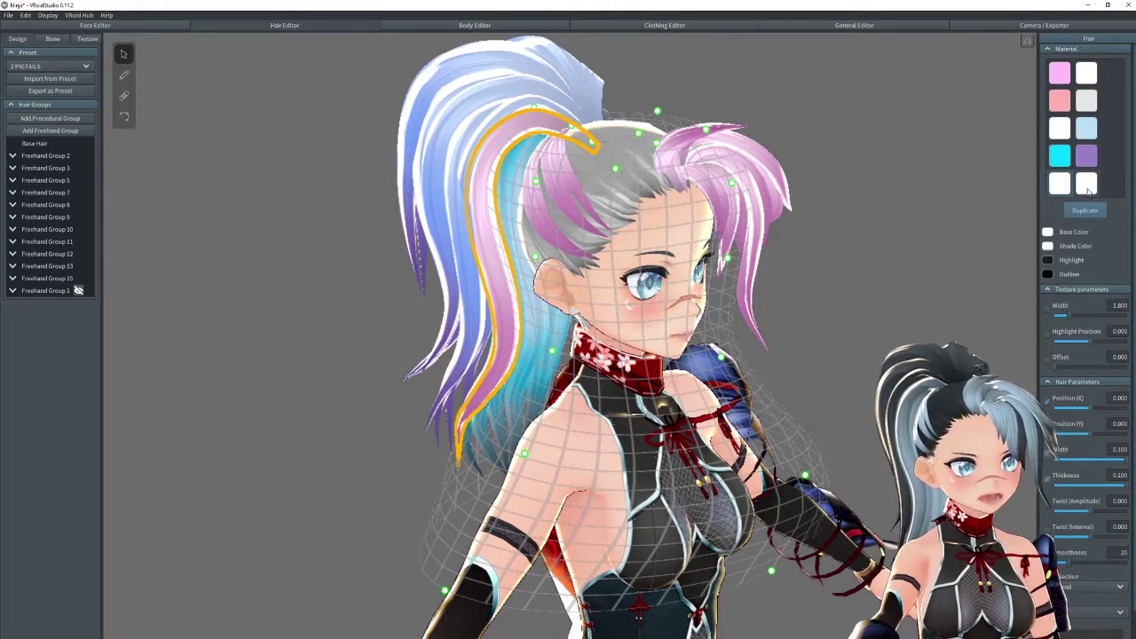
Step: Set the duplicated material's base color to #FF0000 and assign it to the first two cyan ponytail strands behind the ear
left_click(1048, 232)
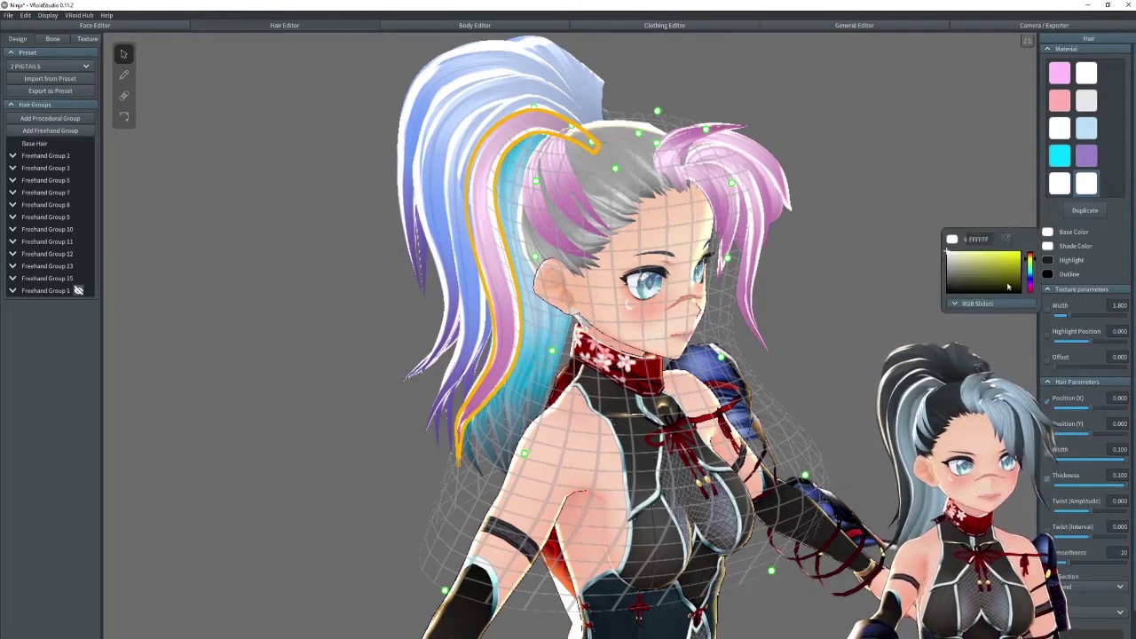
left_click(1020, 252)
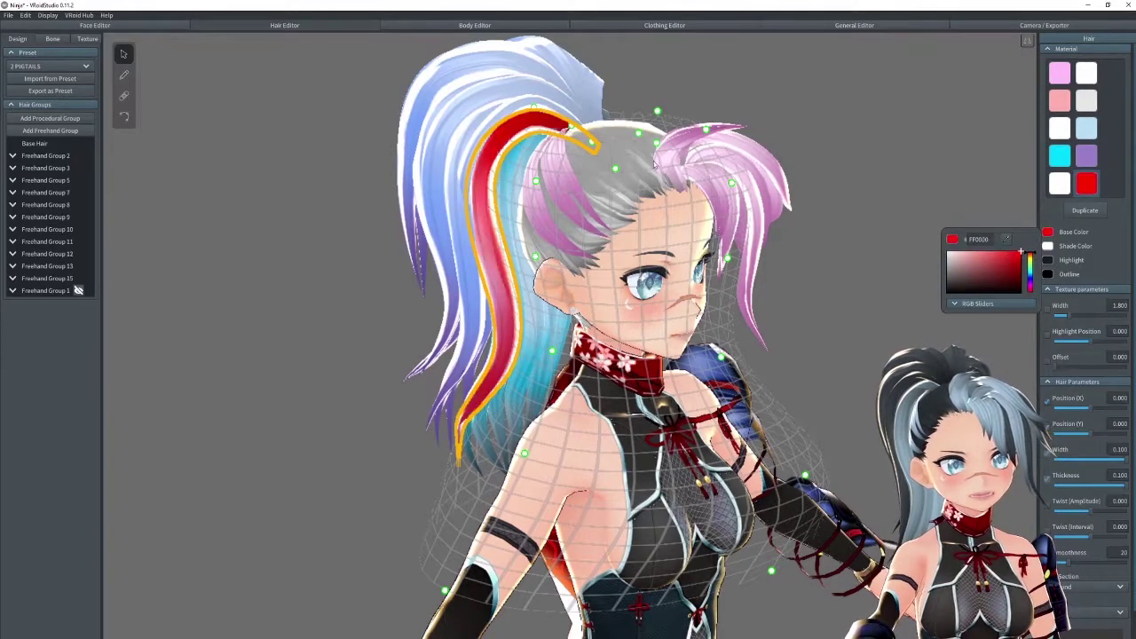
left_click(512, 160)
left_click(511, 194)
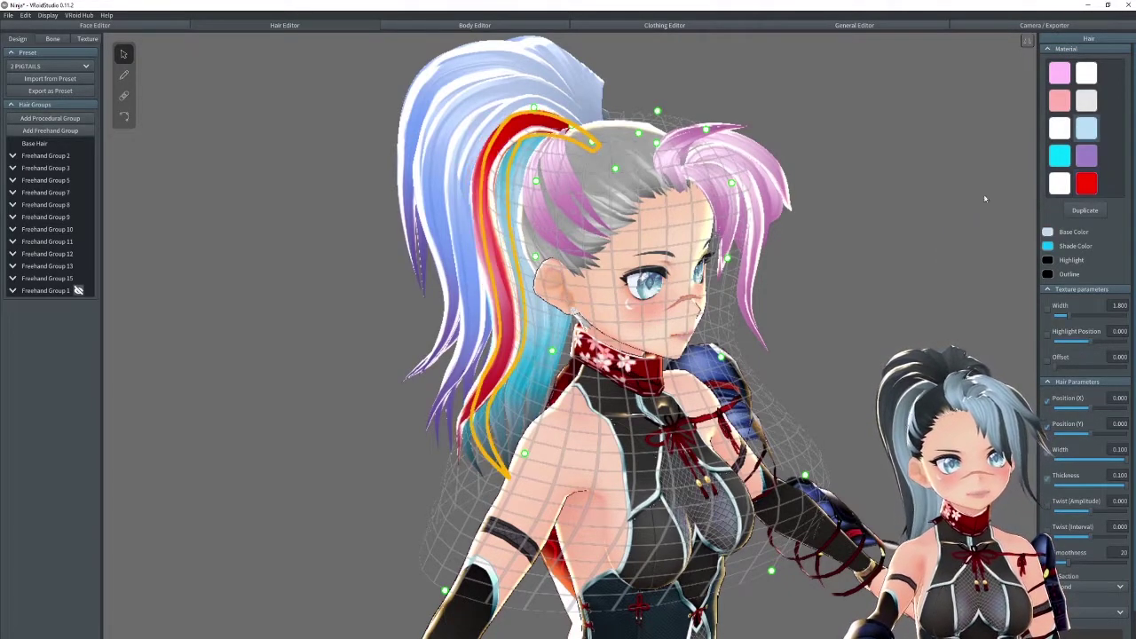
left_click(1083, 191)
left_click(520, 185)
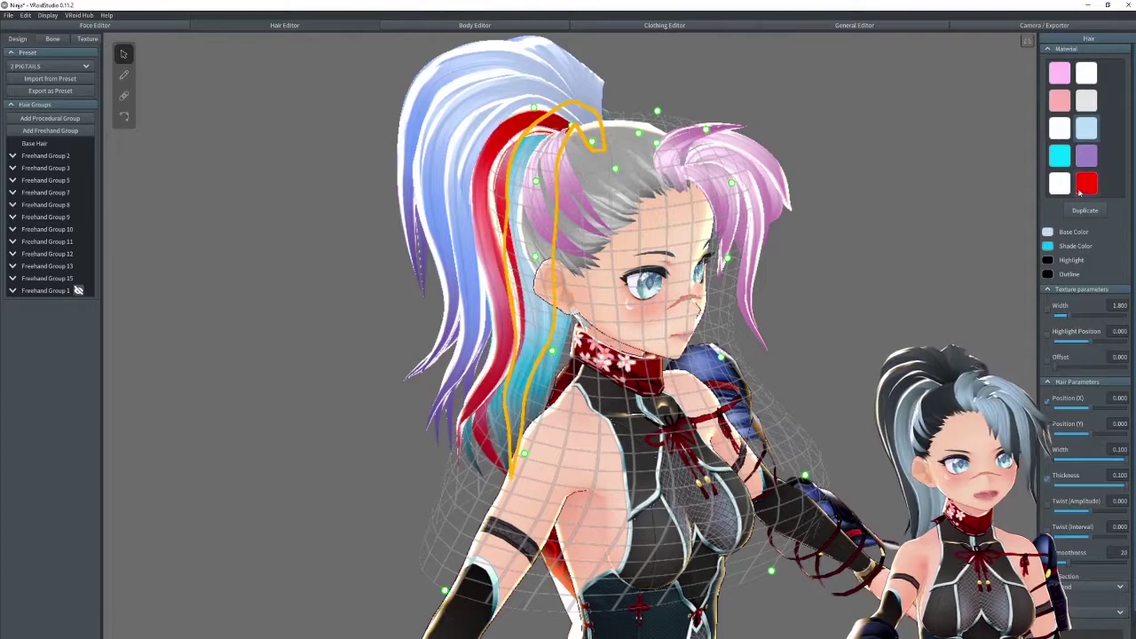
left_click(1080, 190)
Step: Assign the red material to the remaining cyan ponytail strands and check the hair from both sides
middle_click_drag(597, 231, 725, 192)
left_click(664, 321)
left_click(1084, 185)
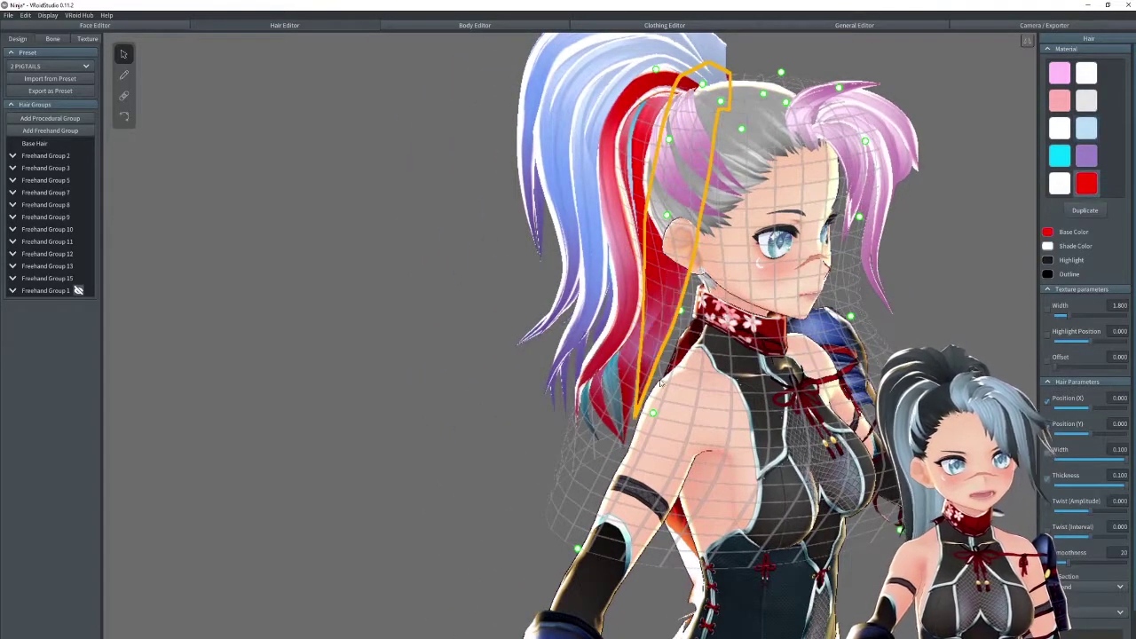
left_click(612, 380)
left_click(1086, 185)
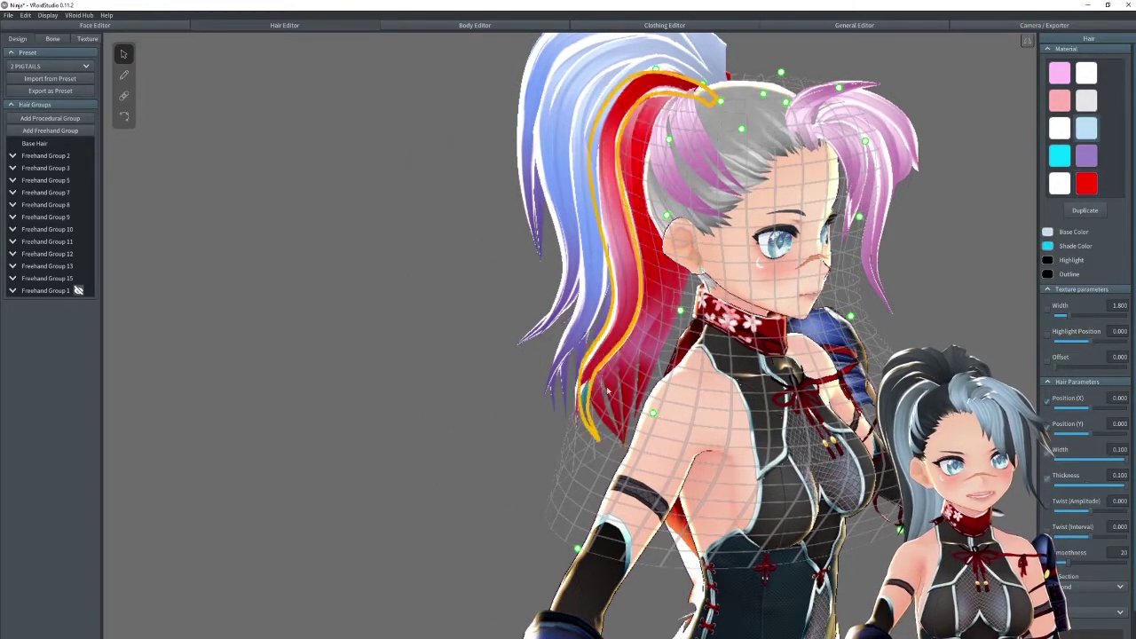
left_click(1086, 185)
right_click_drag(750, 160, 861, 221)
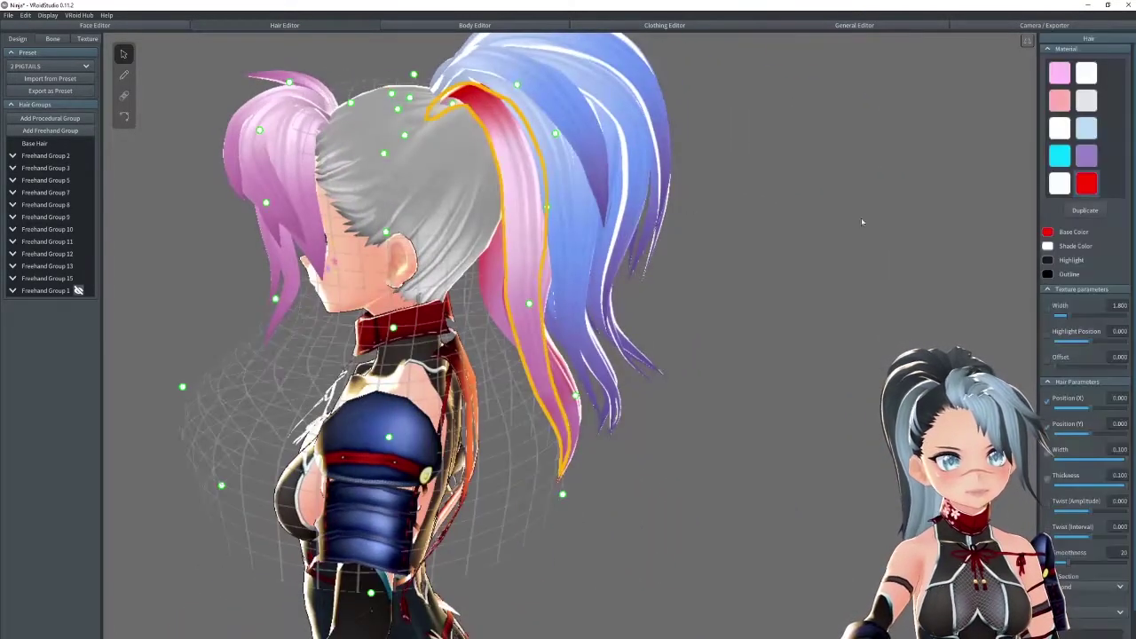
left_click(721, 207)
right_click_drag(721, 206, 710, 284)
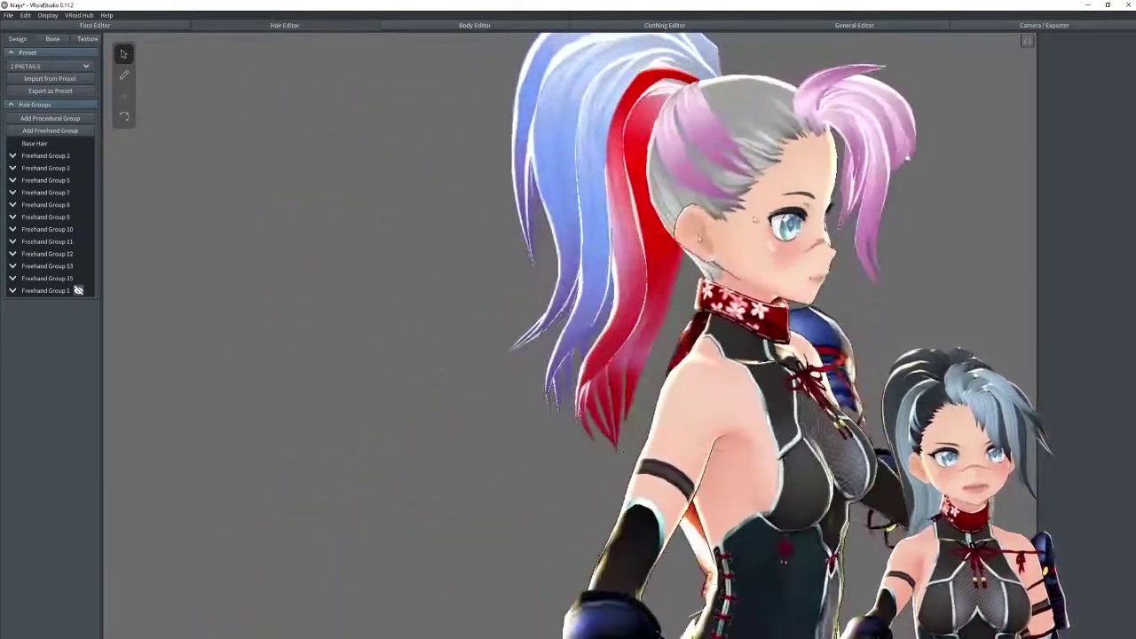
Step: In the hair texture view, set the red material's base color to #FFFC00 and inspect the ponytail from several angles
left_click(639, 229)
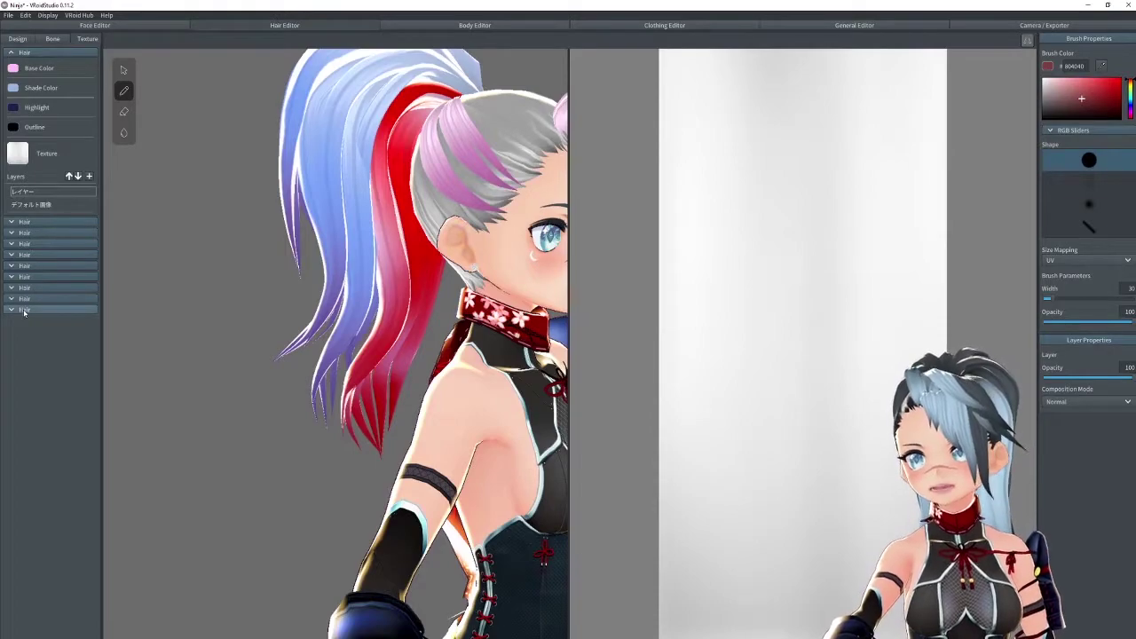
left_click(21, 310)
middle_click_drag(557, 176, 455, 252)
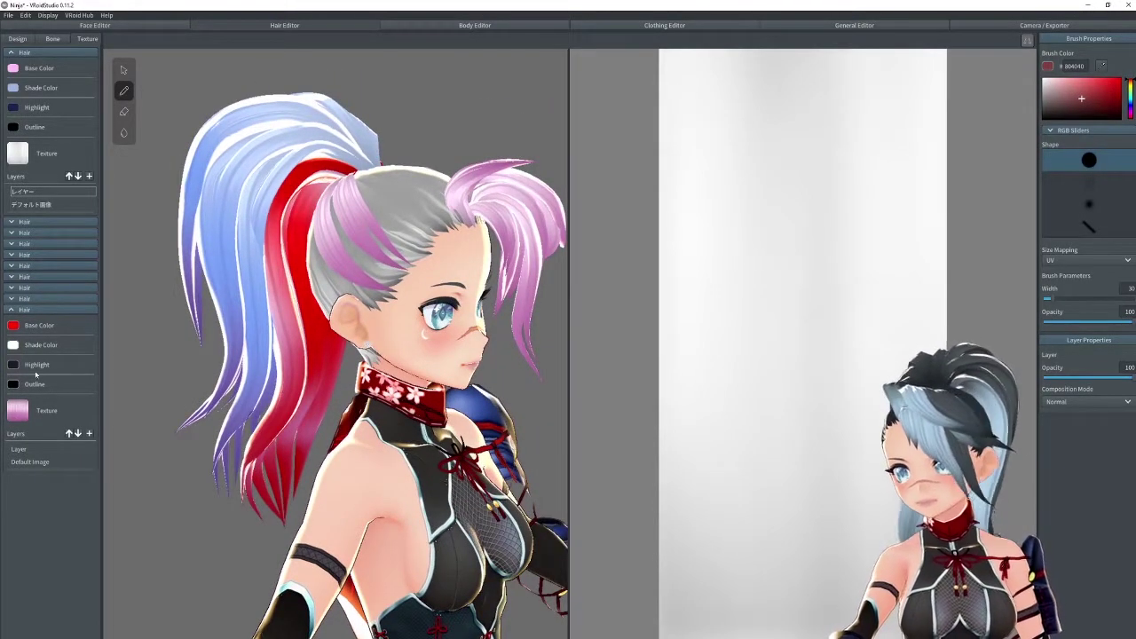
left_click(28, 329)
left_click_drag(73, 352, 99, 359)
left_click_drag(108, 348, 107, 339)
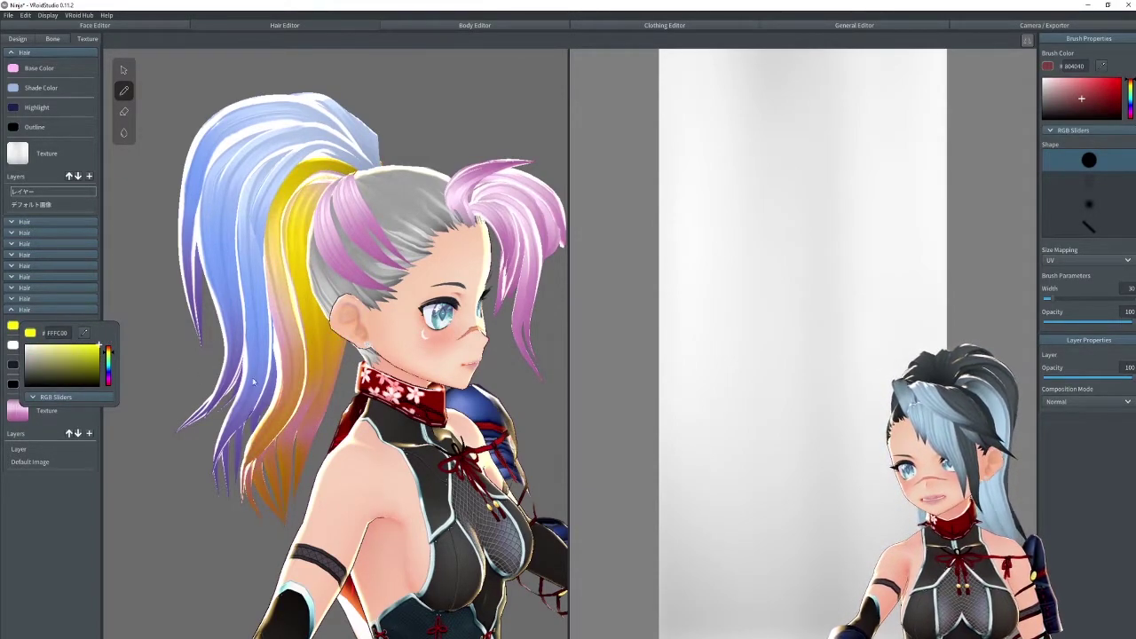
left_click(20, 356)
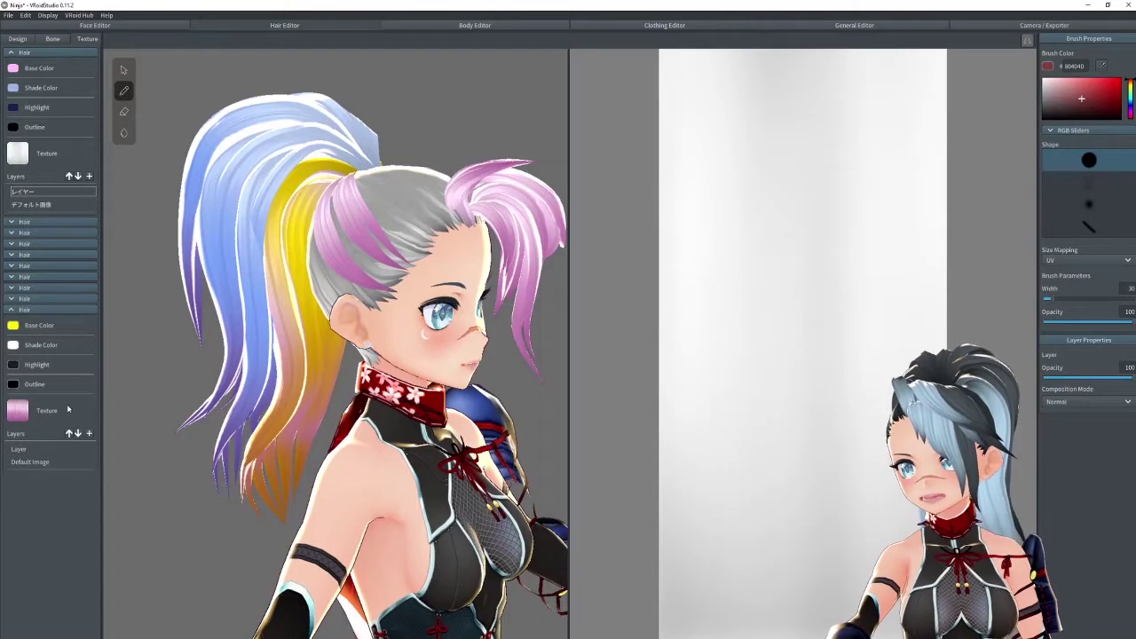
right_click_drag(224, 339, 165, 337)
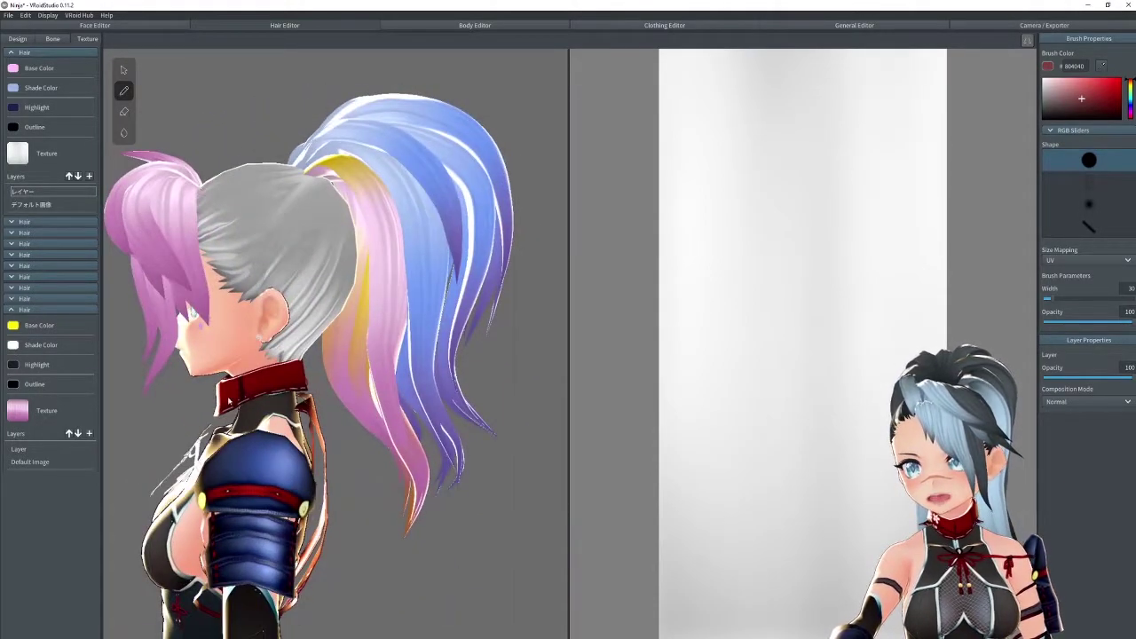
right_click_drag(228, 401, 285, 255)
right_click_drag(338, 297, 390, 298)
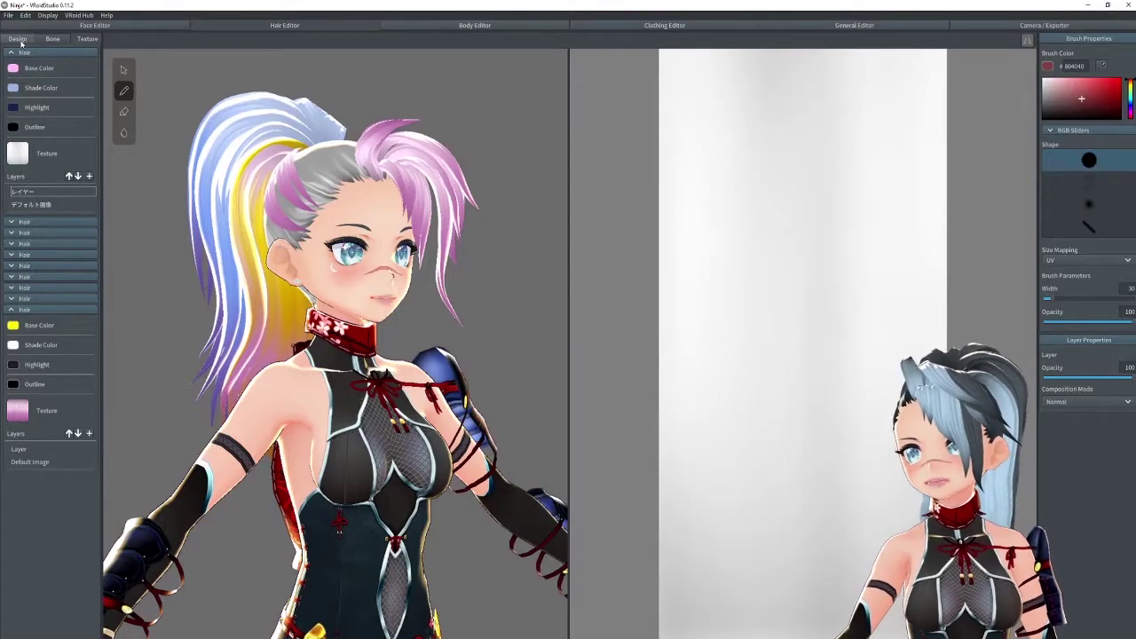
Step: Return to the hair design view and select the base hair on the scalp
left_click(18, 40)
right_click_drag(444, 196, 449, 244)
left_click(556, 186)
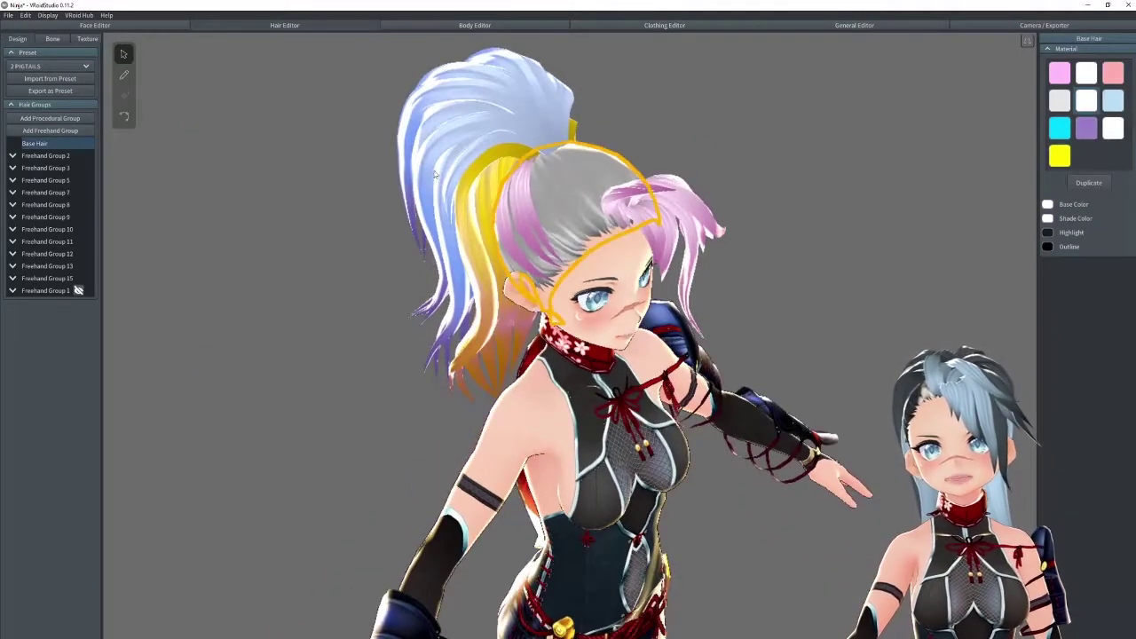
right_click_drag(435, 174, 424, 124)
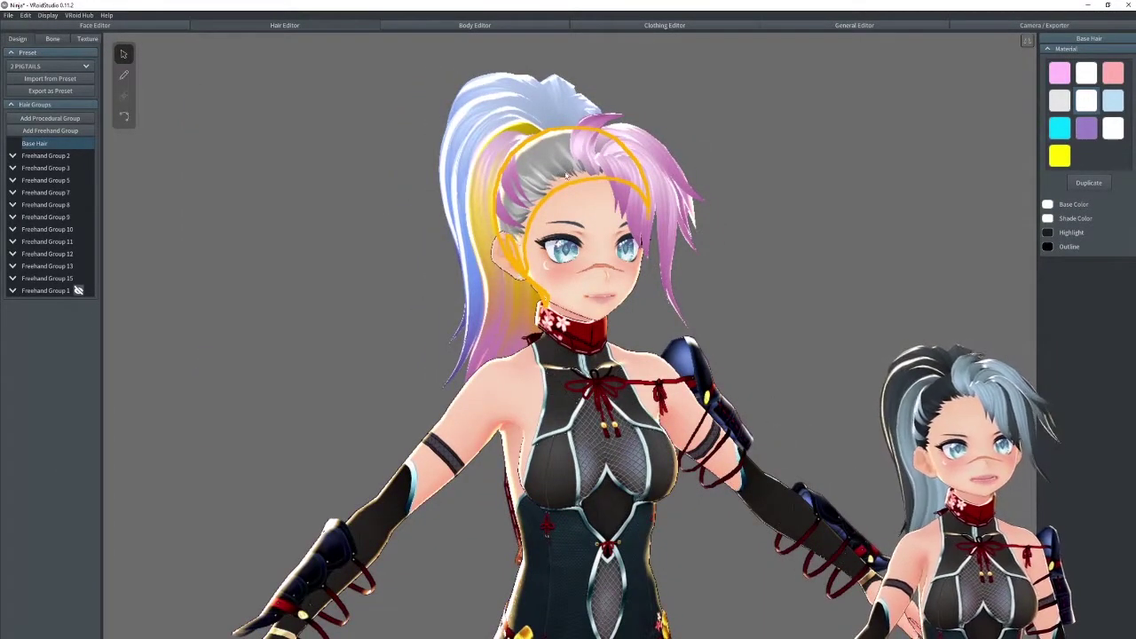
right_click_drag(566, 176, 661, 178)
Step: Try the cyan, purple, pink, light blue and white materials on the base hair
left_click(1059, 130)
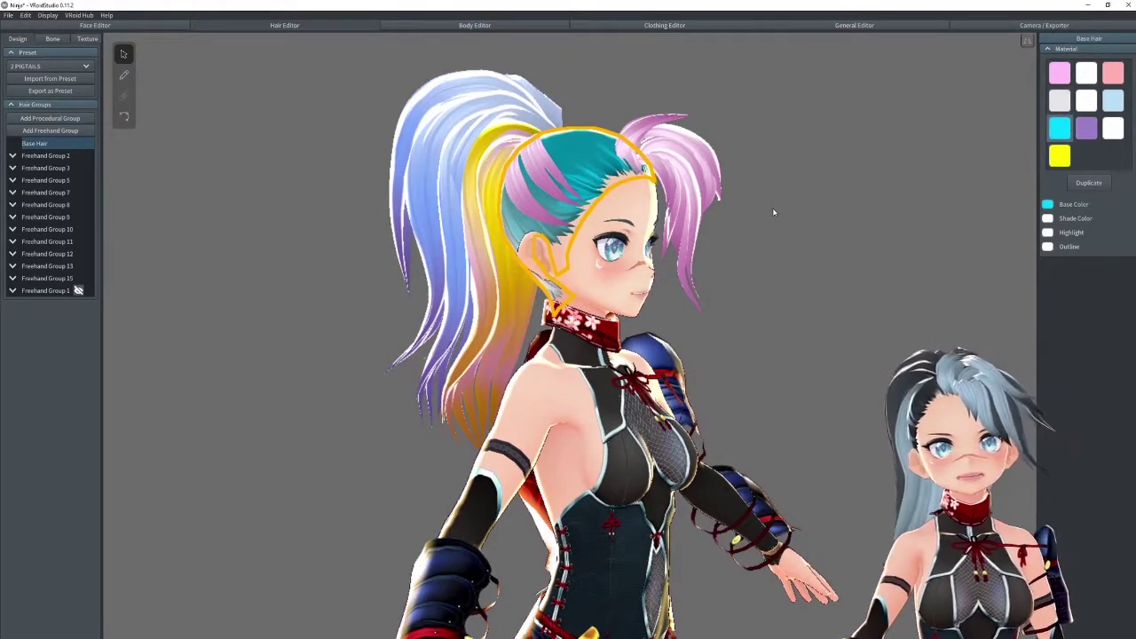
mouse_move(772, 211)
right_mouse_down()
mouse_move(592, 221)
mouse_move(755, 225)
right_mouse_up()
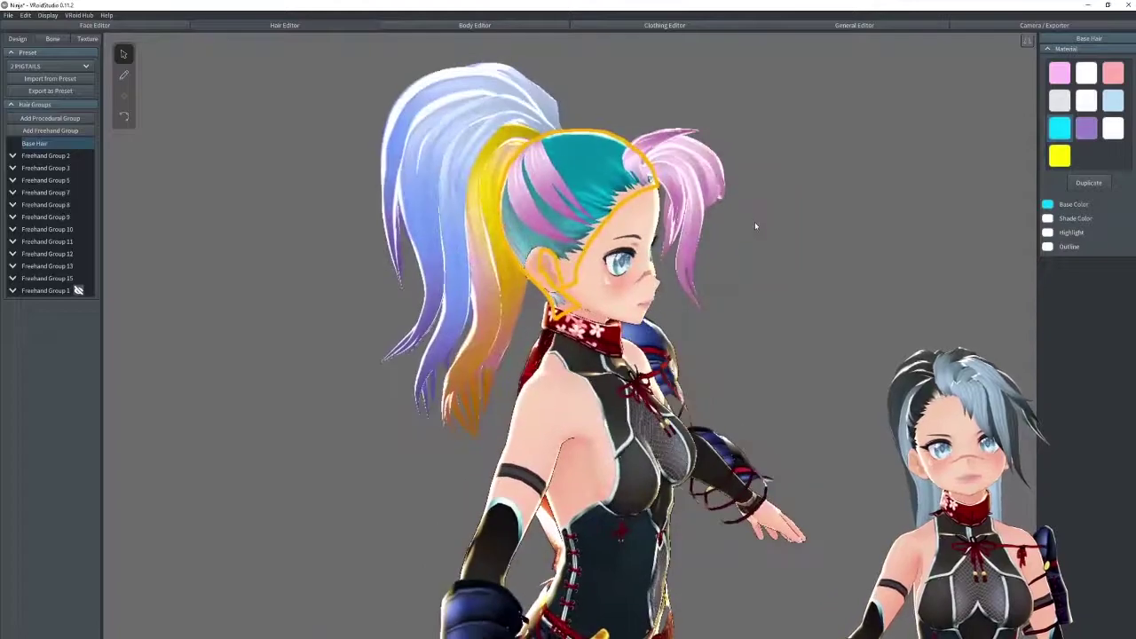
left_click(1084, 130)
left_click(1061, 79)
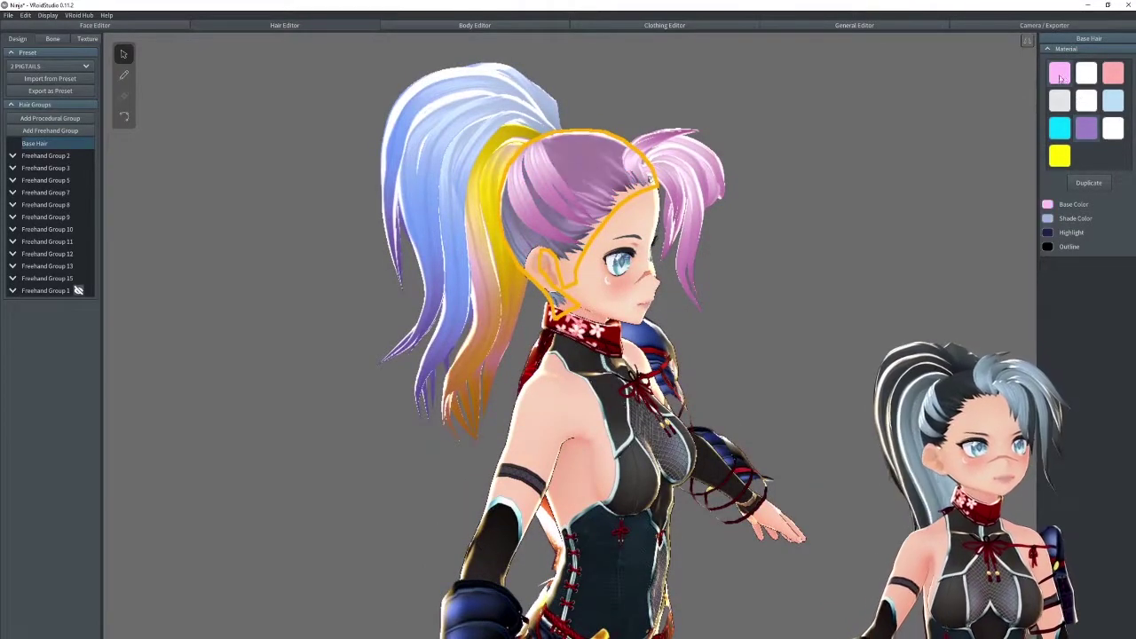
left_click(1114, 103)
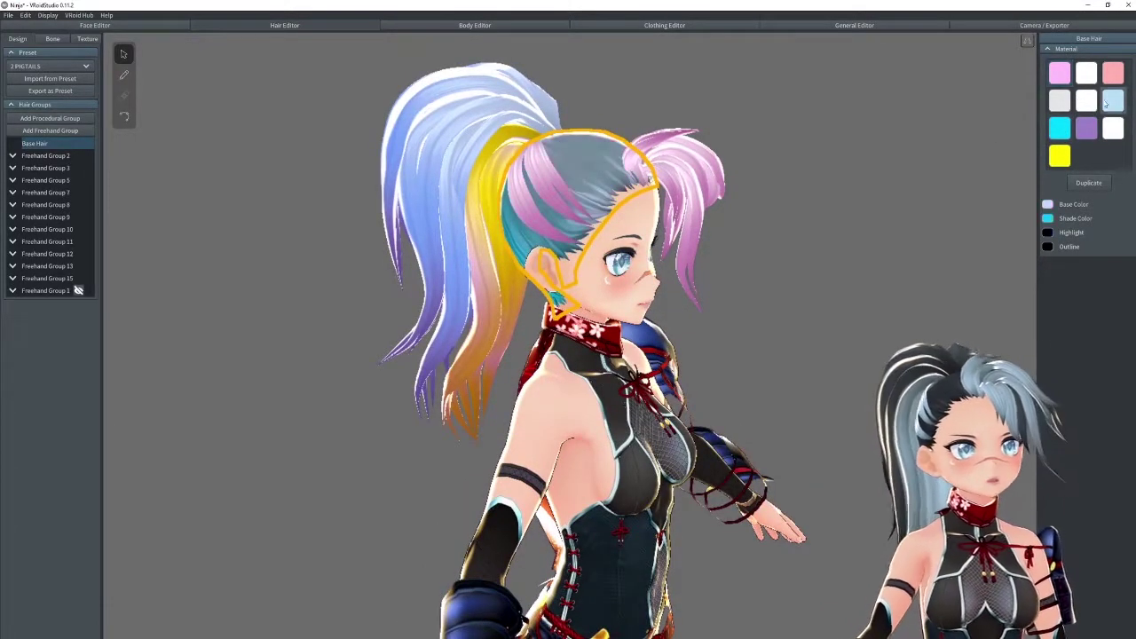
left_click(1086, 102)
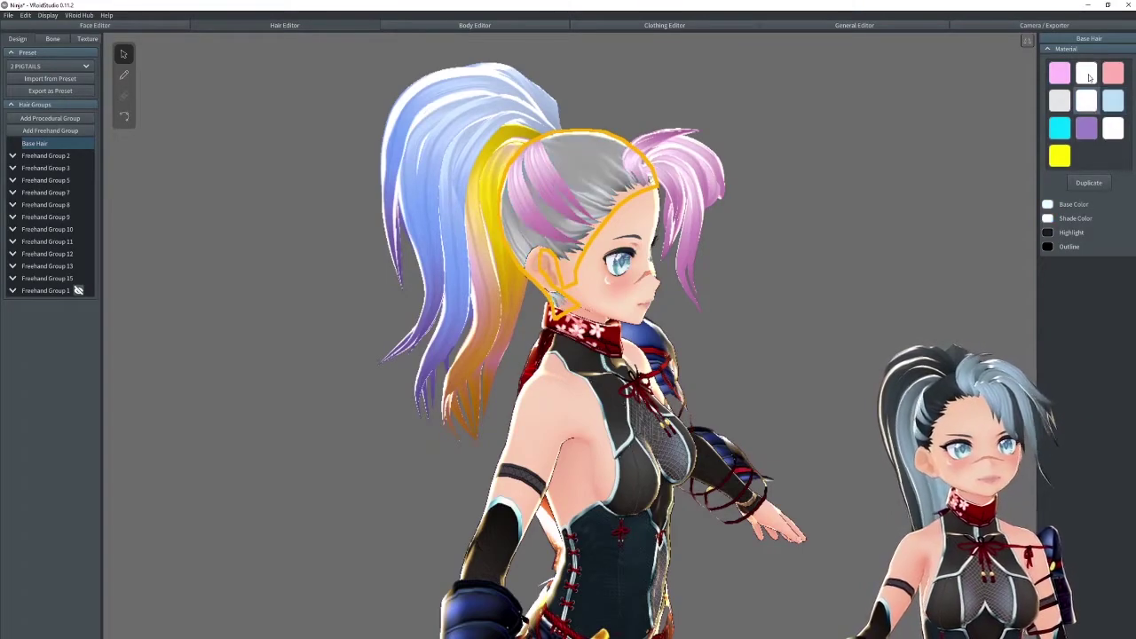
left_click(1113, 131)
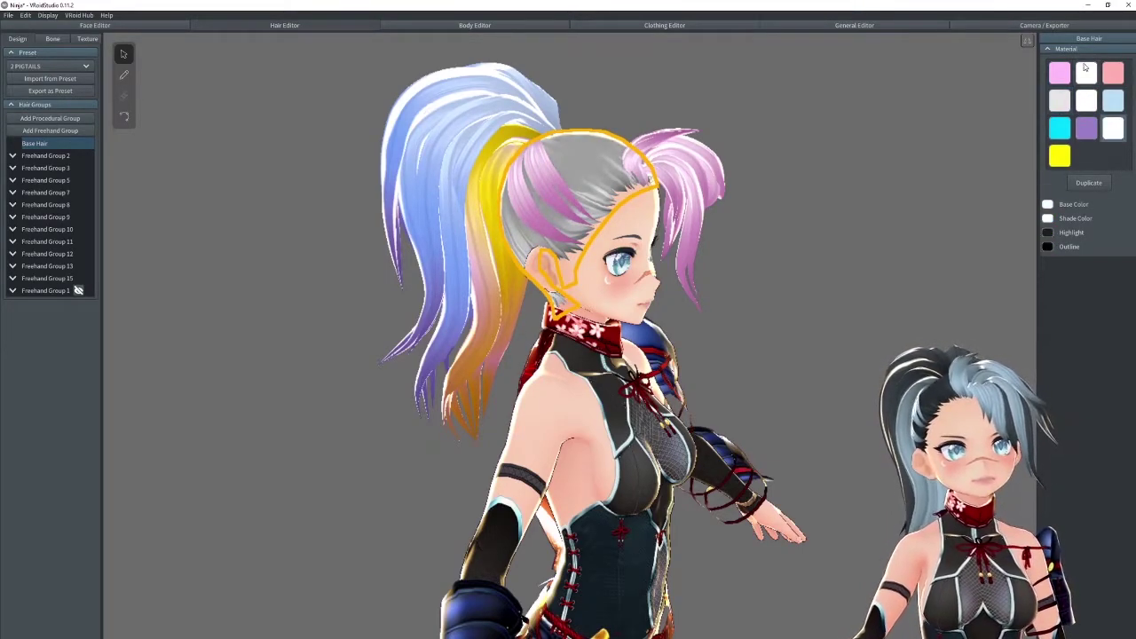
left_click(1059, 131)
left_click(1087, 130)
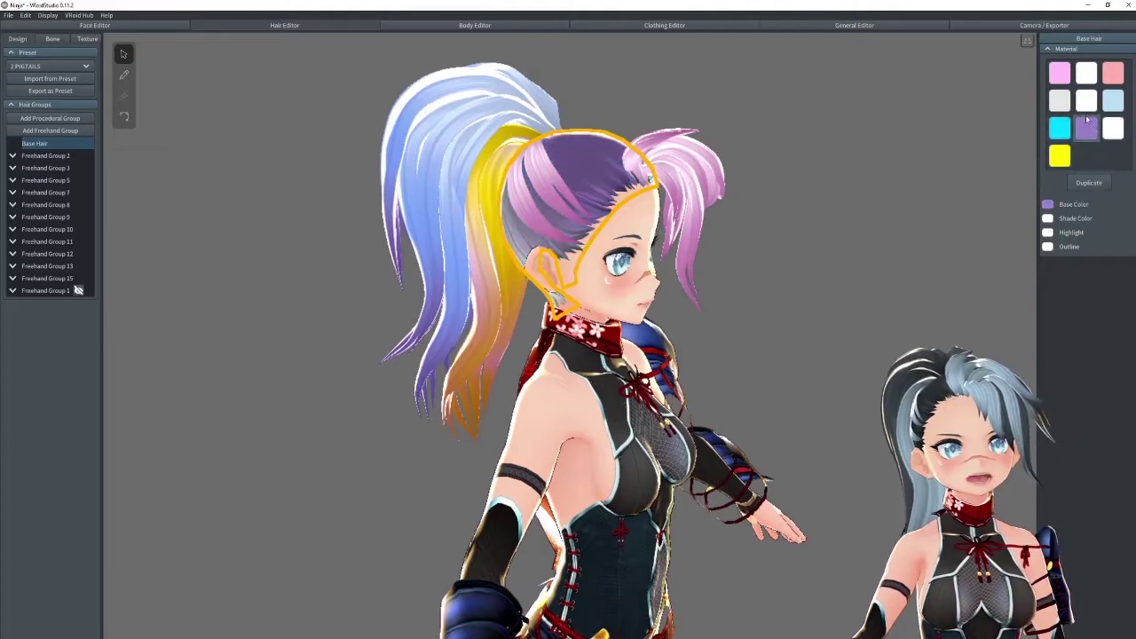
left_click(1006, 143)
left_click(615, 184)
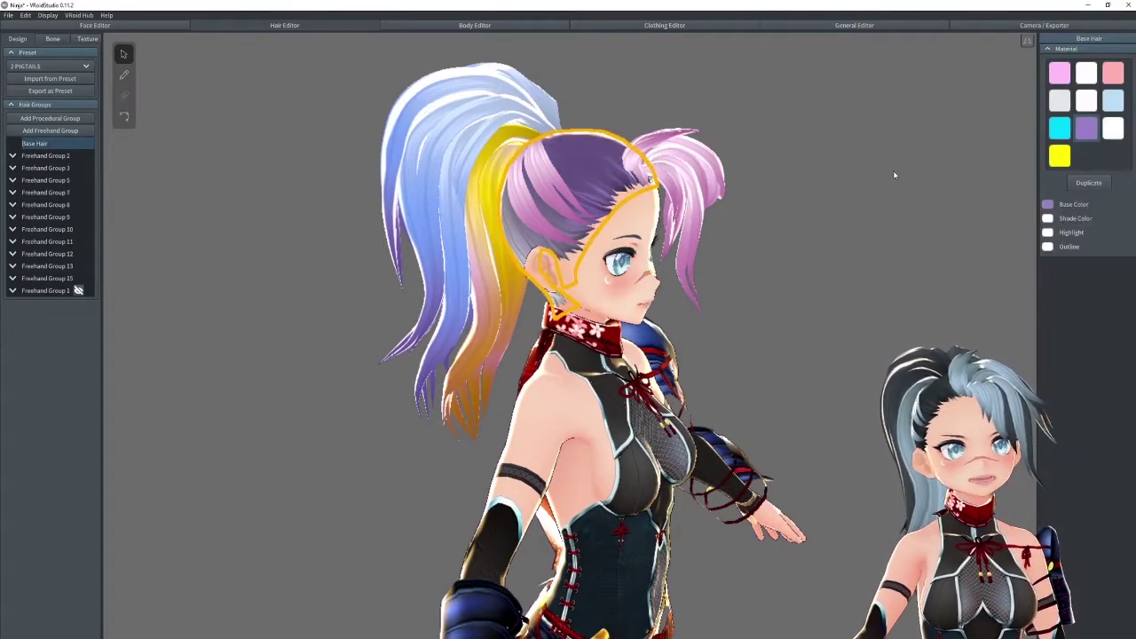
left_click(893, 170)
left_click(588, 171)
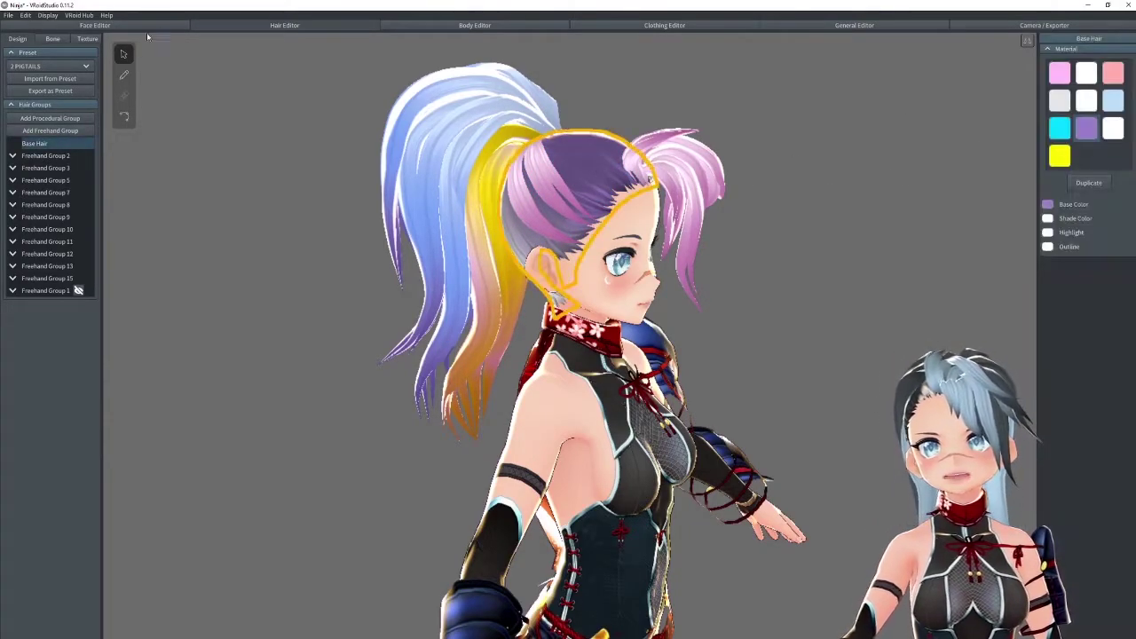
left_click(536, 169)
left_click(524, 106)
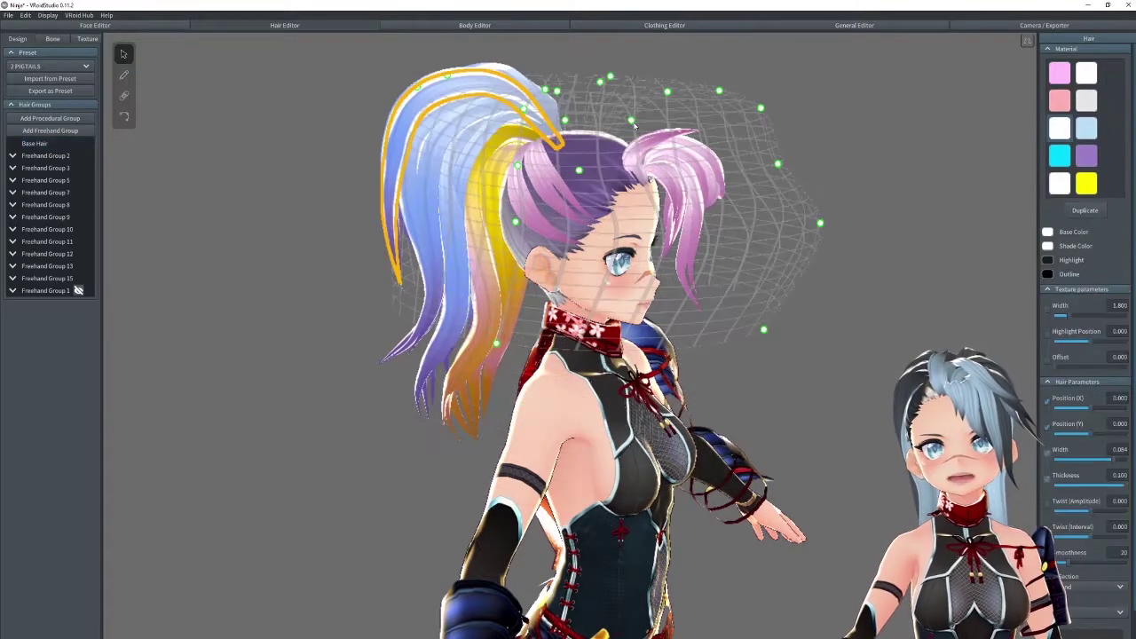
left_click(705, 156)
left_click(781, 147)
Step: Assign the light pink material with the lavender-blue shade color to the base hair and view the finished hairstyle
left_click(592, 171)
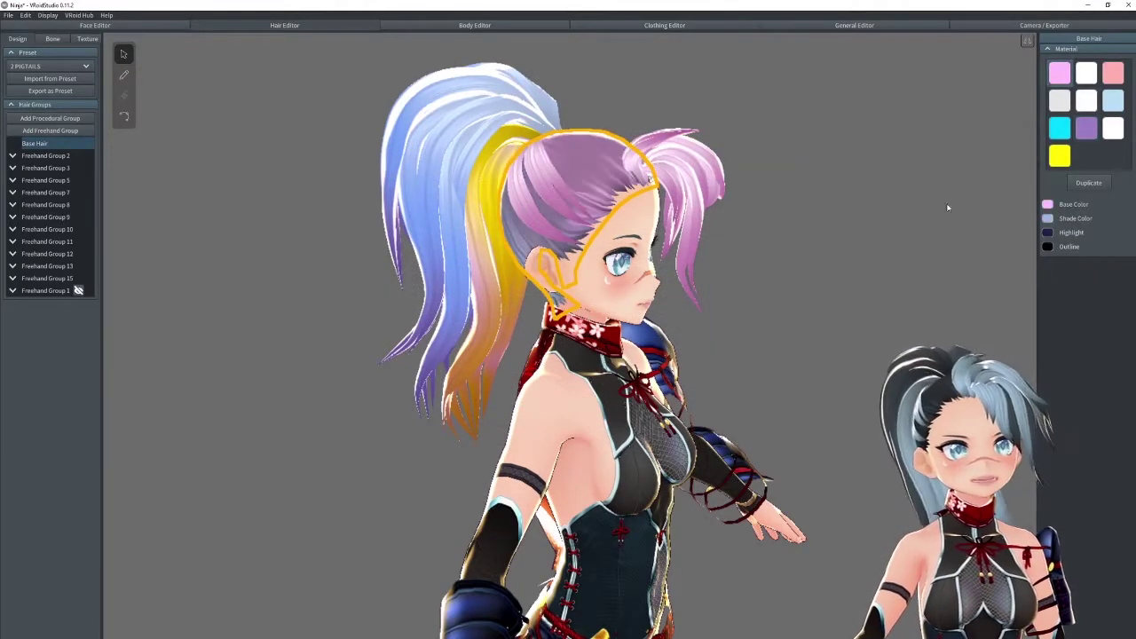
left_click(853, 191)
right_click_drag(853, 190, 702, 201)
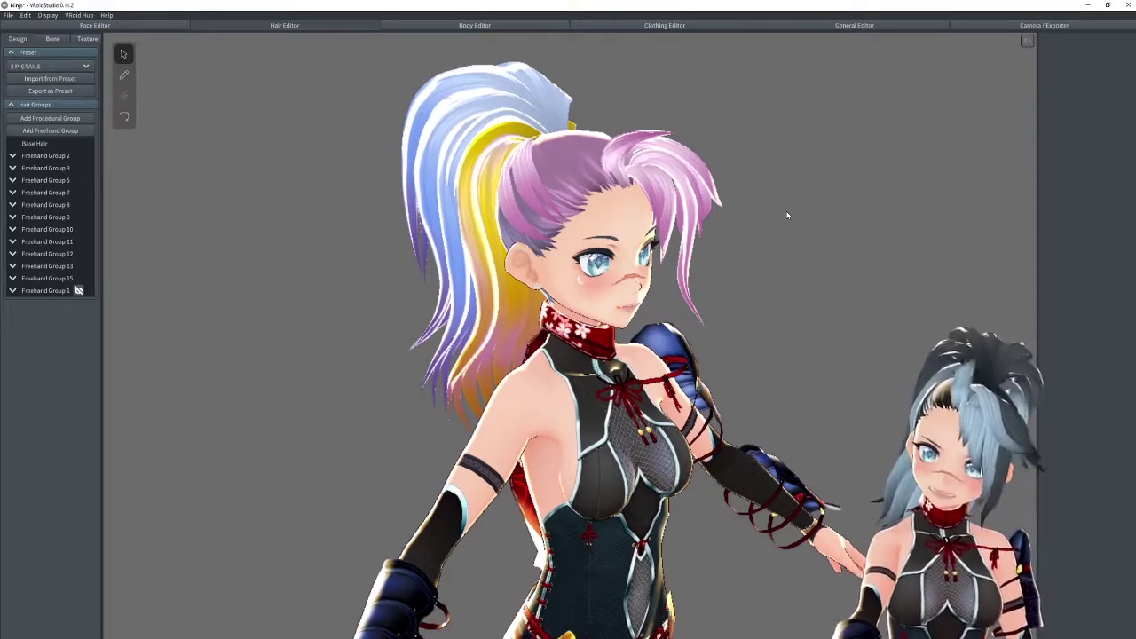
mouse_move(698, 272)
right_mouse_down()
mouse_move(632, 261)
mouse_move(693, 267)
right_mouse_up()
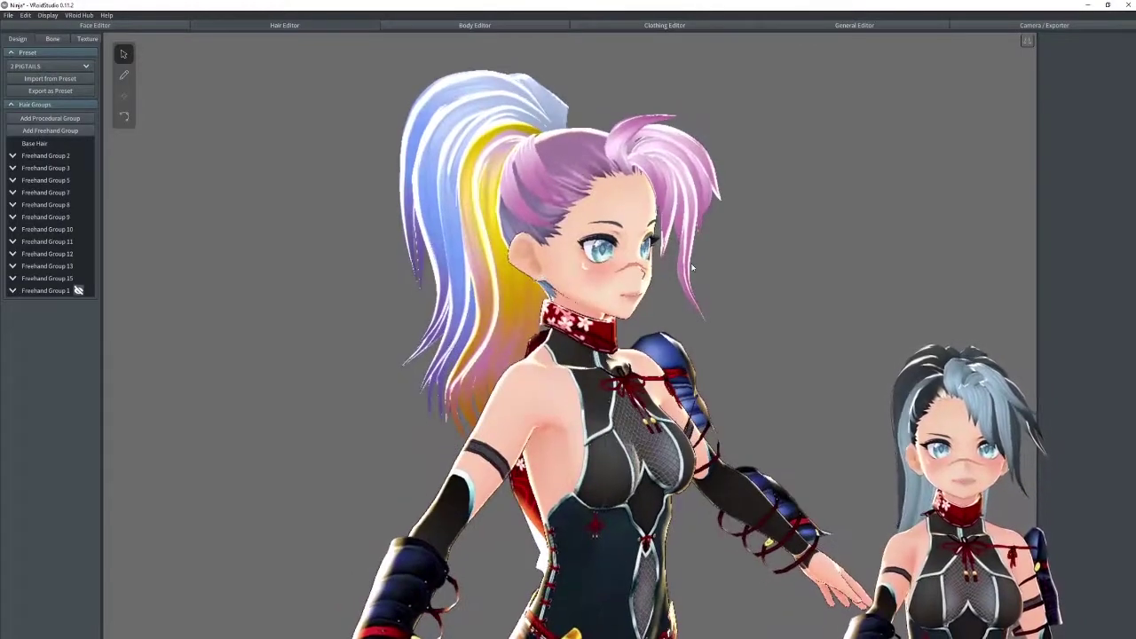